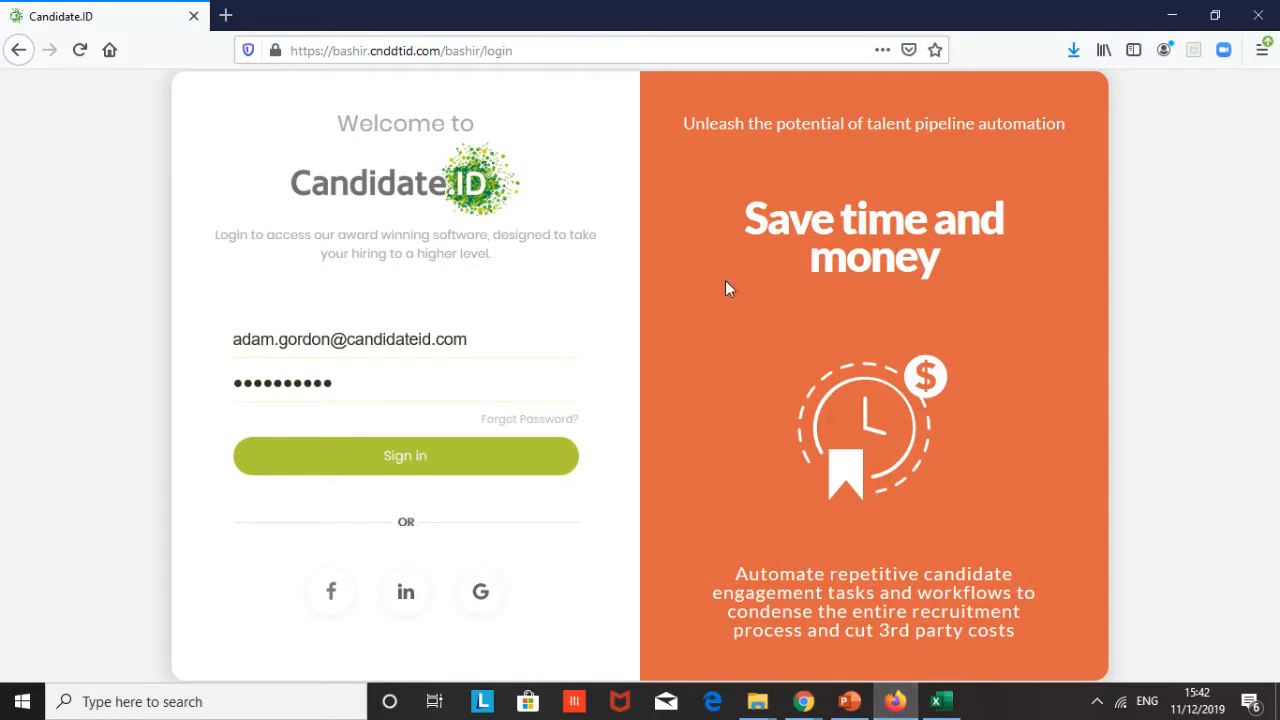
- Sign in to the account and scroll through the dashboard overview charts
click(423, 467)
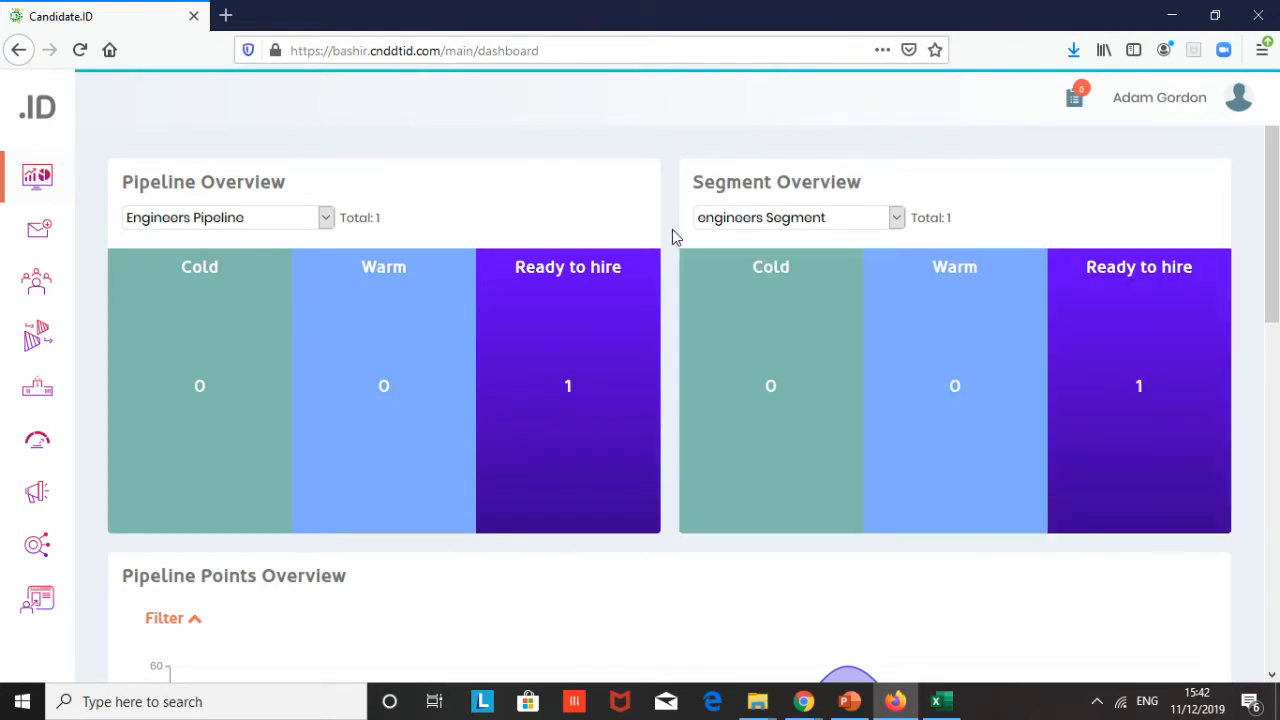
scroll(672, 236, down, 4)
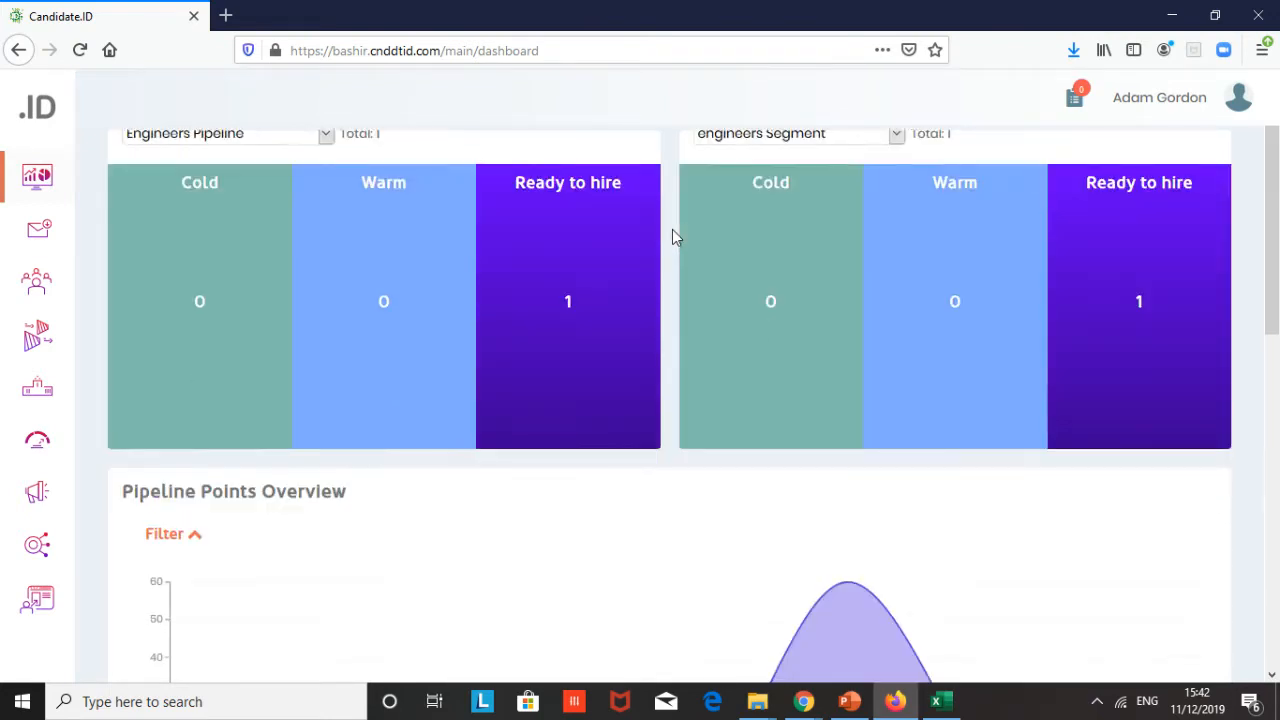
scroll(672, 236, down, 4)
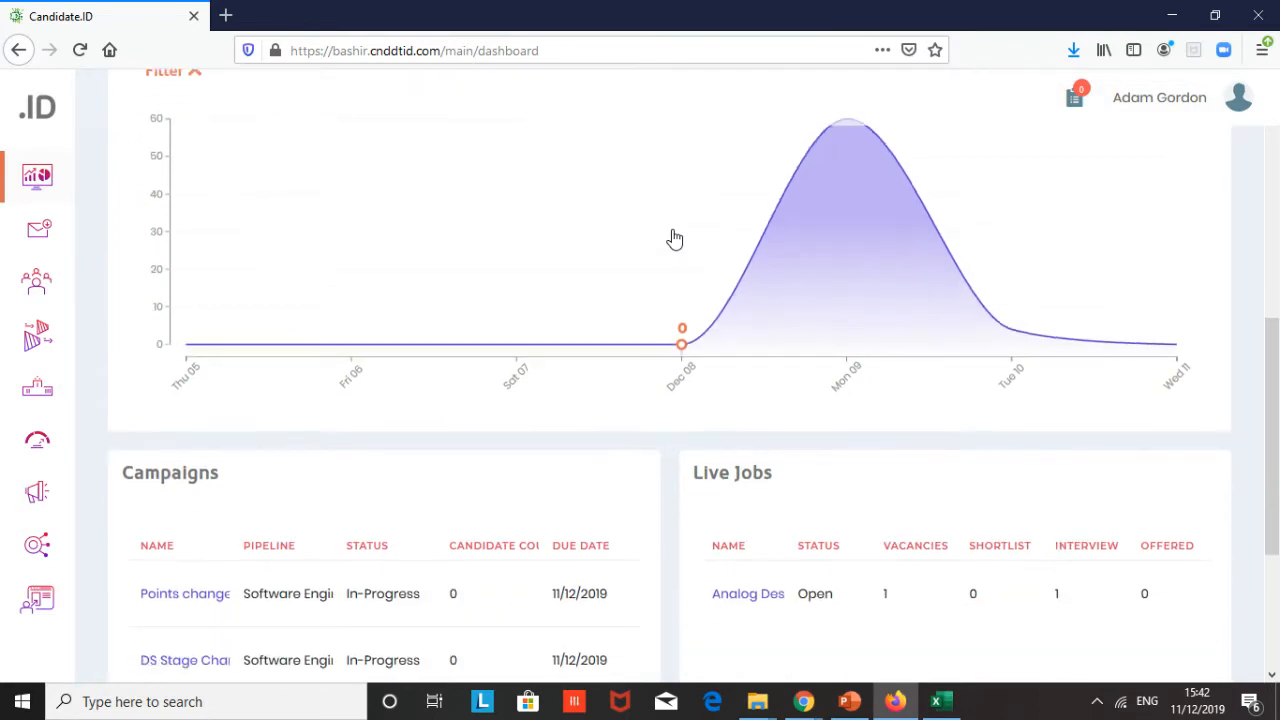
scroll(672, 236, up, 8)
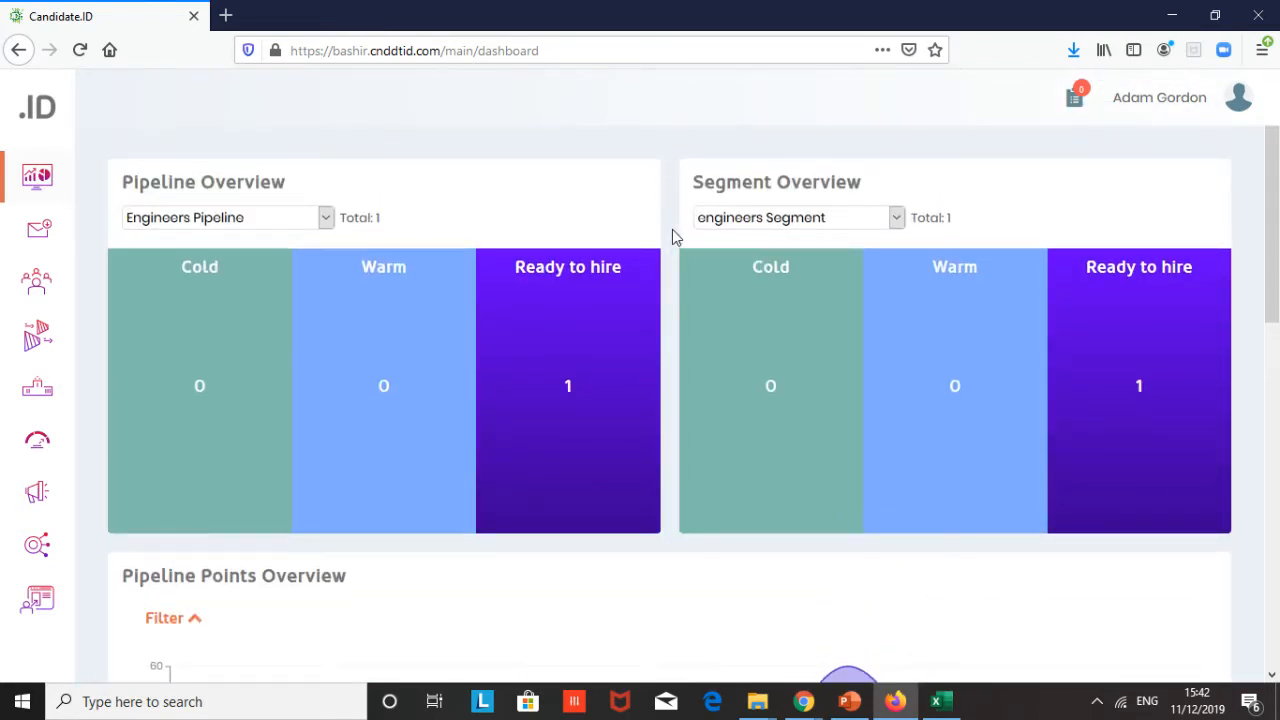
- Switch the Pipeline Overview to the Developers pipeline
click(325, 218)
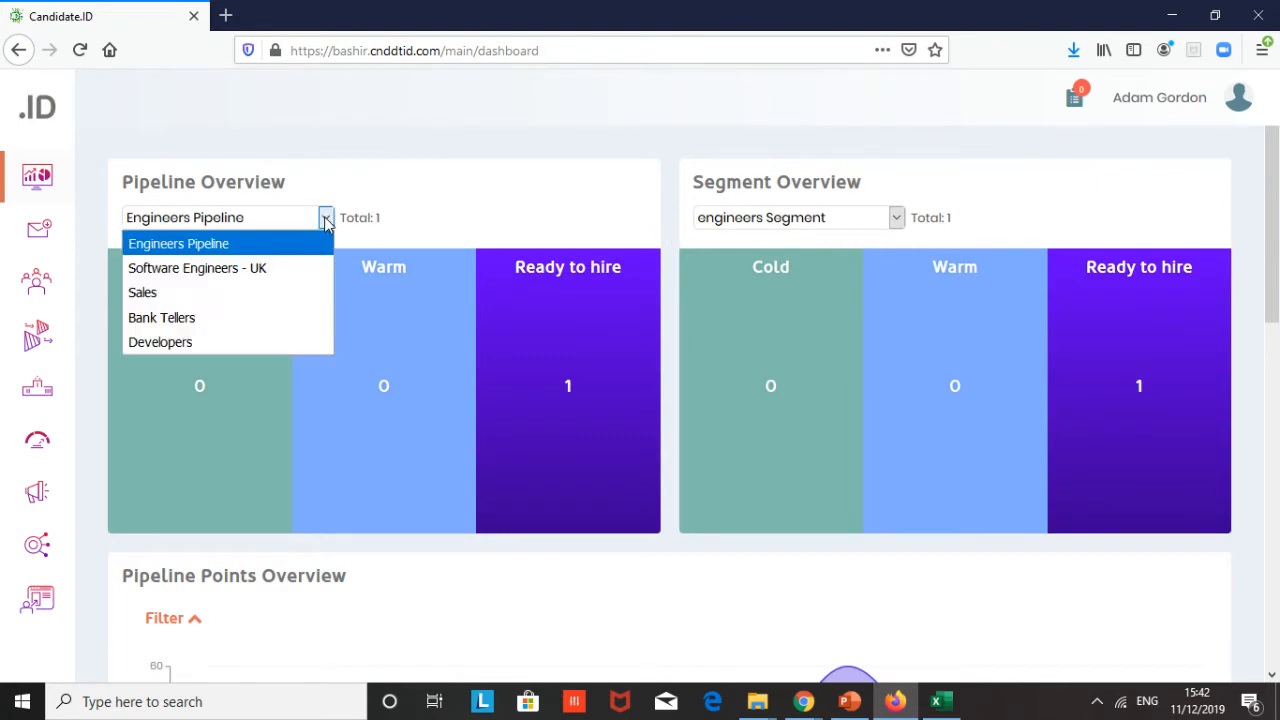
click(231, 346)
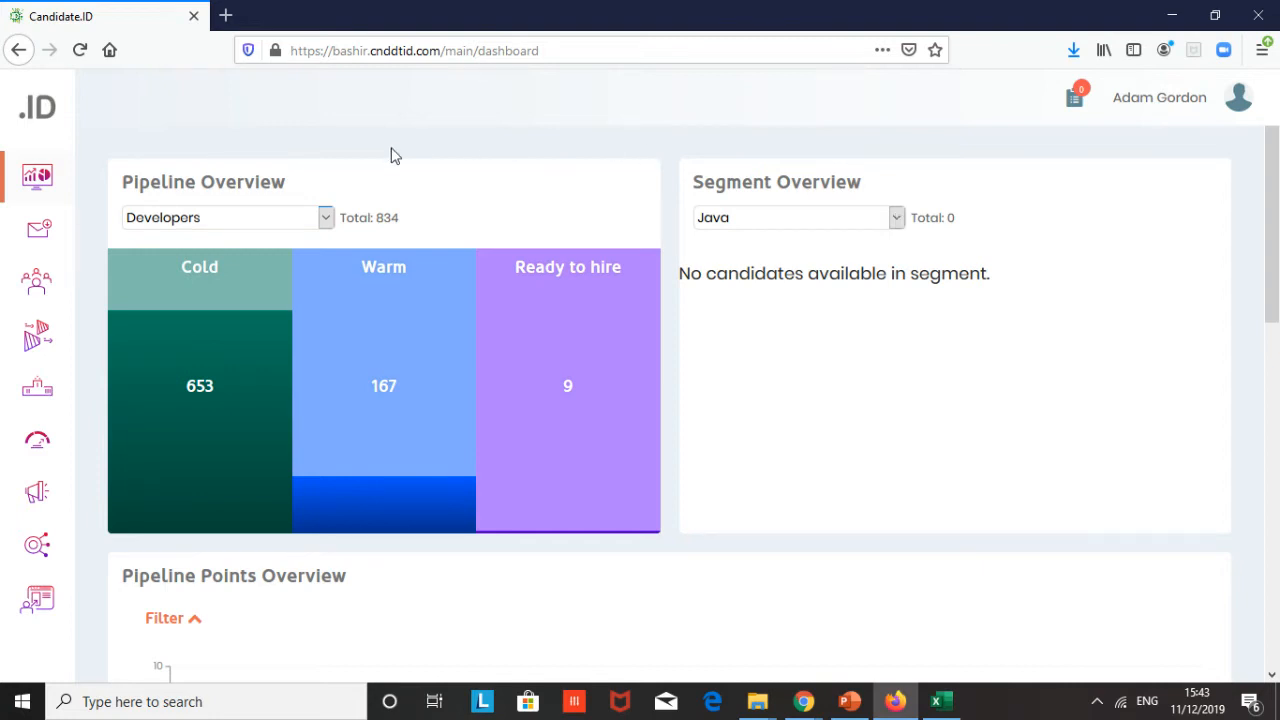
- Open the Candidates list and open the details of the Ready to hire candidate with ID score 54
mouse_move(15, 190)
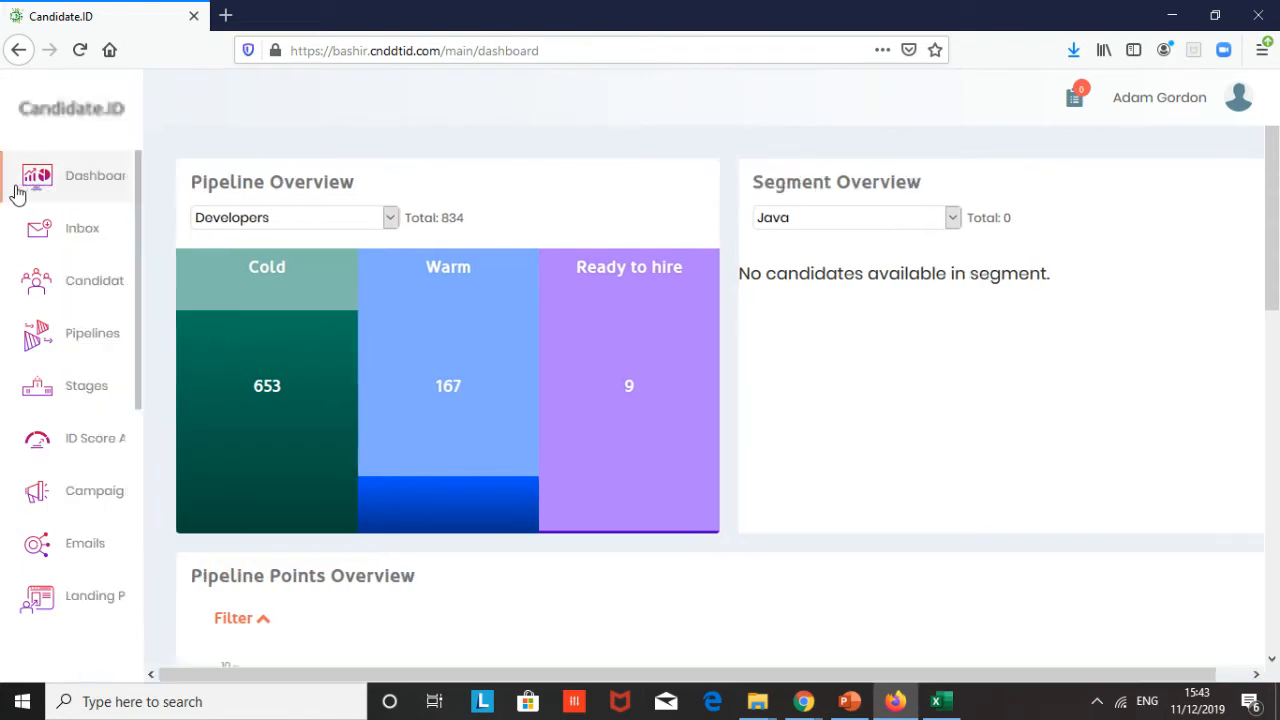
mouse_move(277, 371)
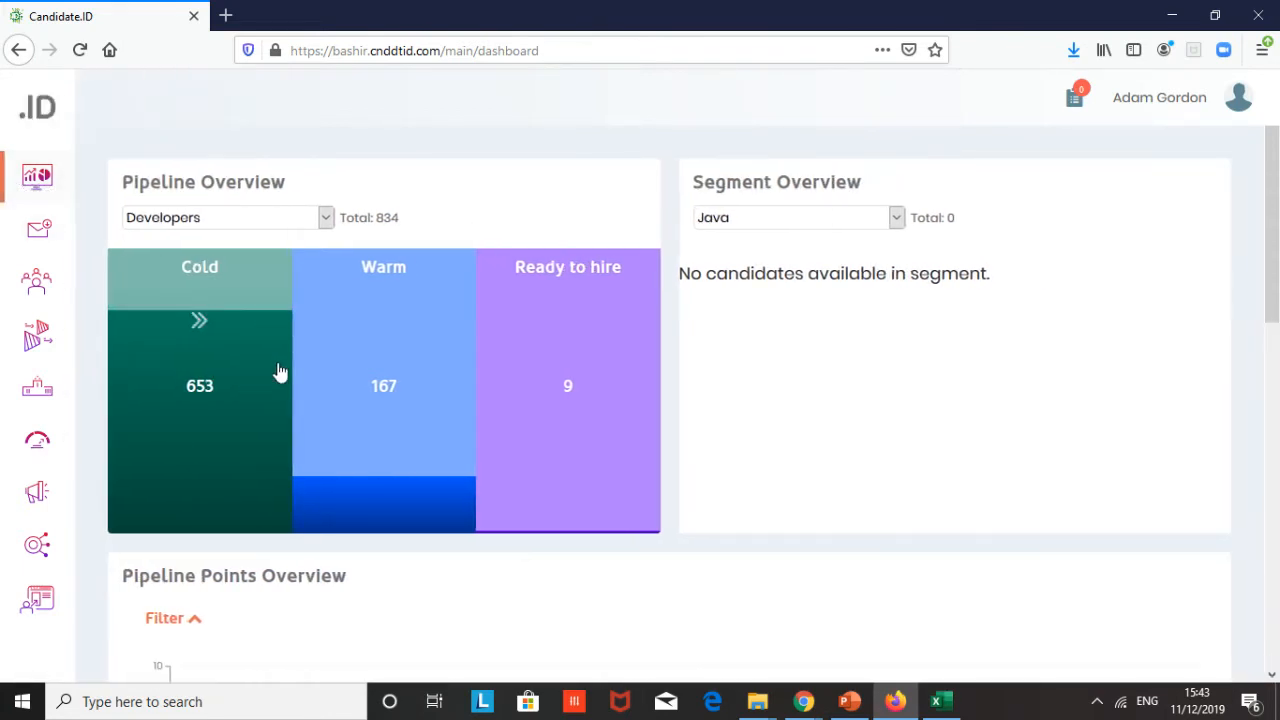
click(75, 290)
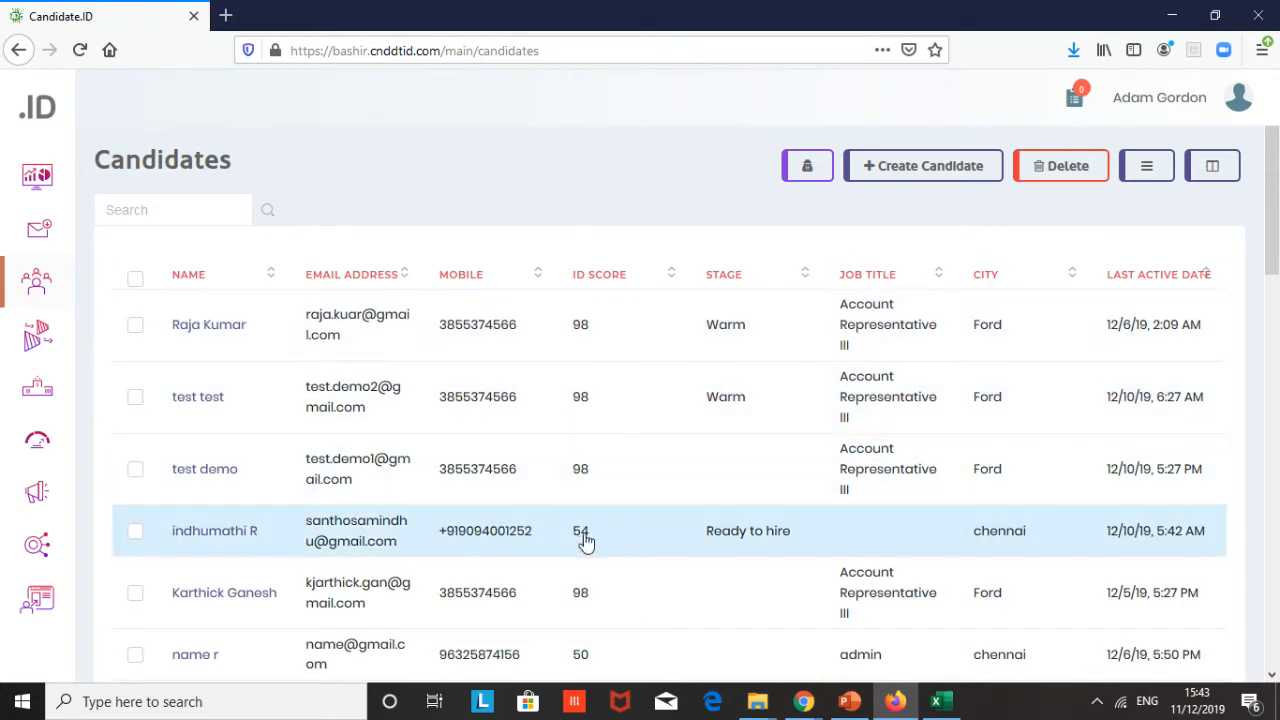
click(226, 533)
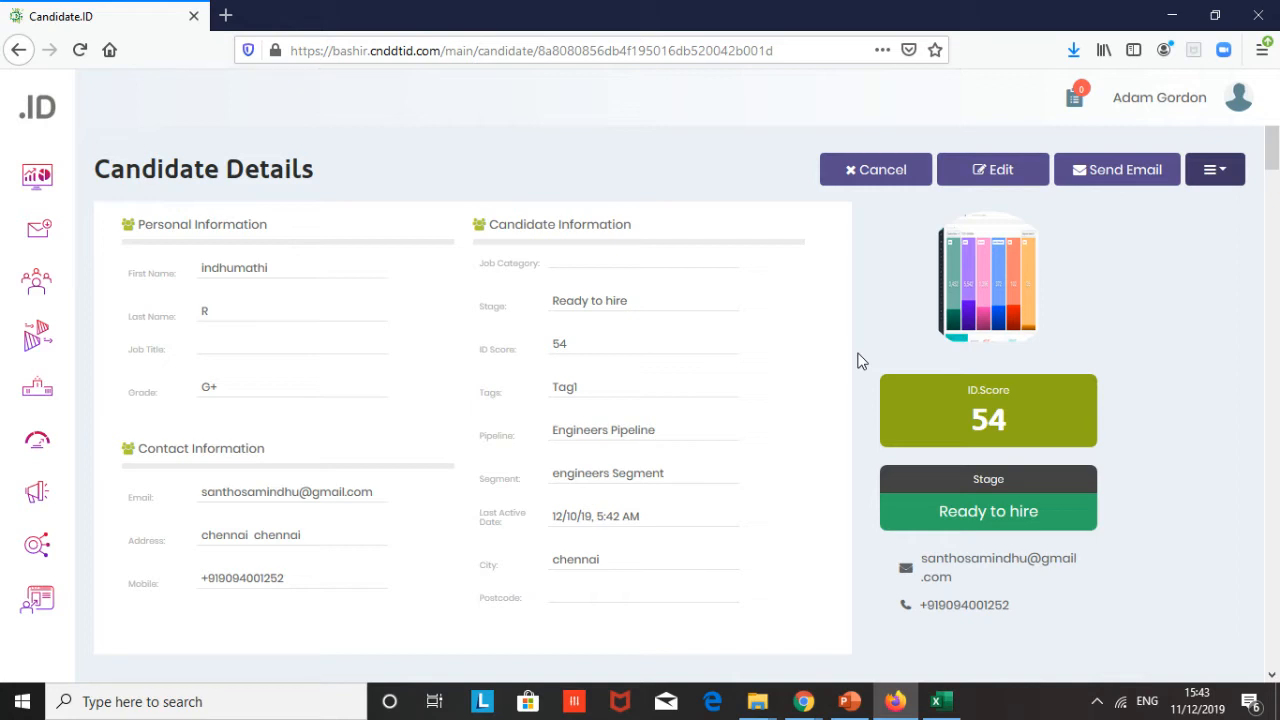
- Open the ad hoc email dialog for the candidate and close it without sending
click(1125, 186)
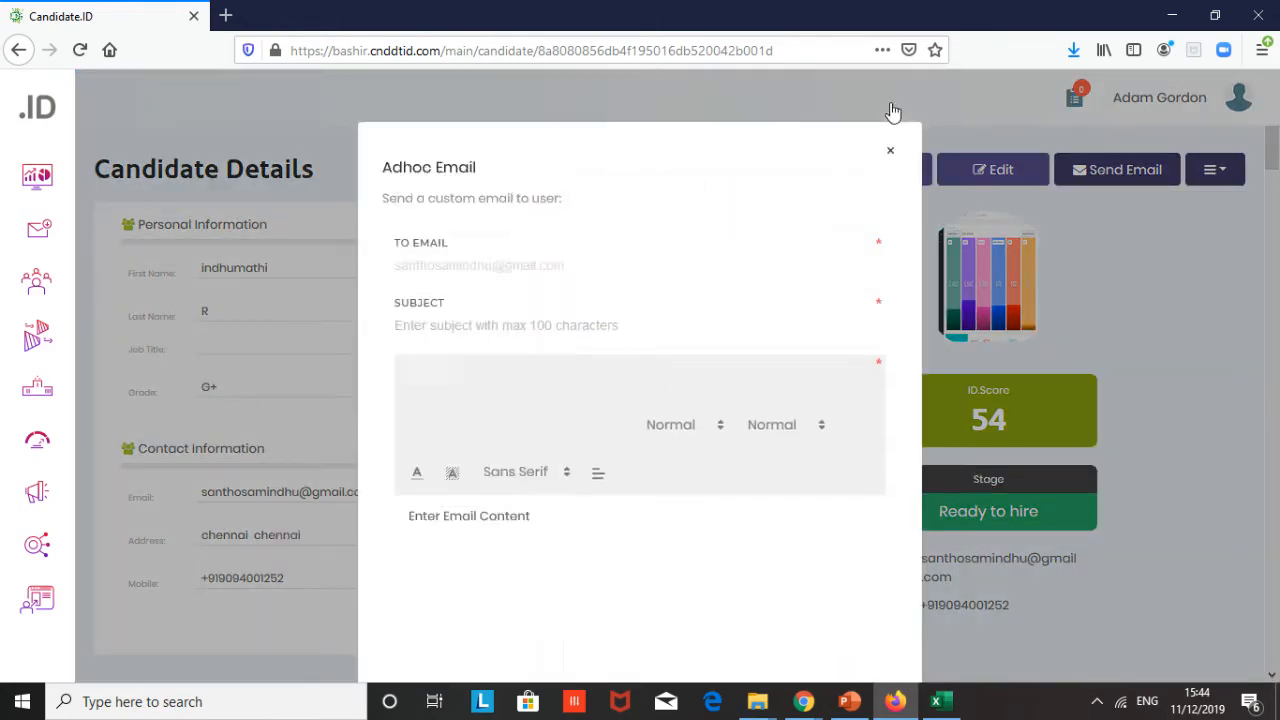
click(889, 101)
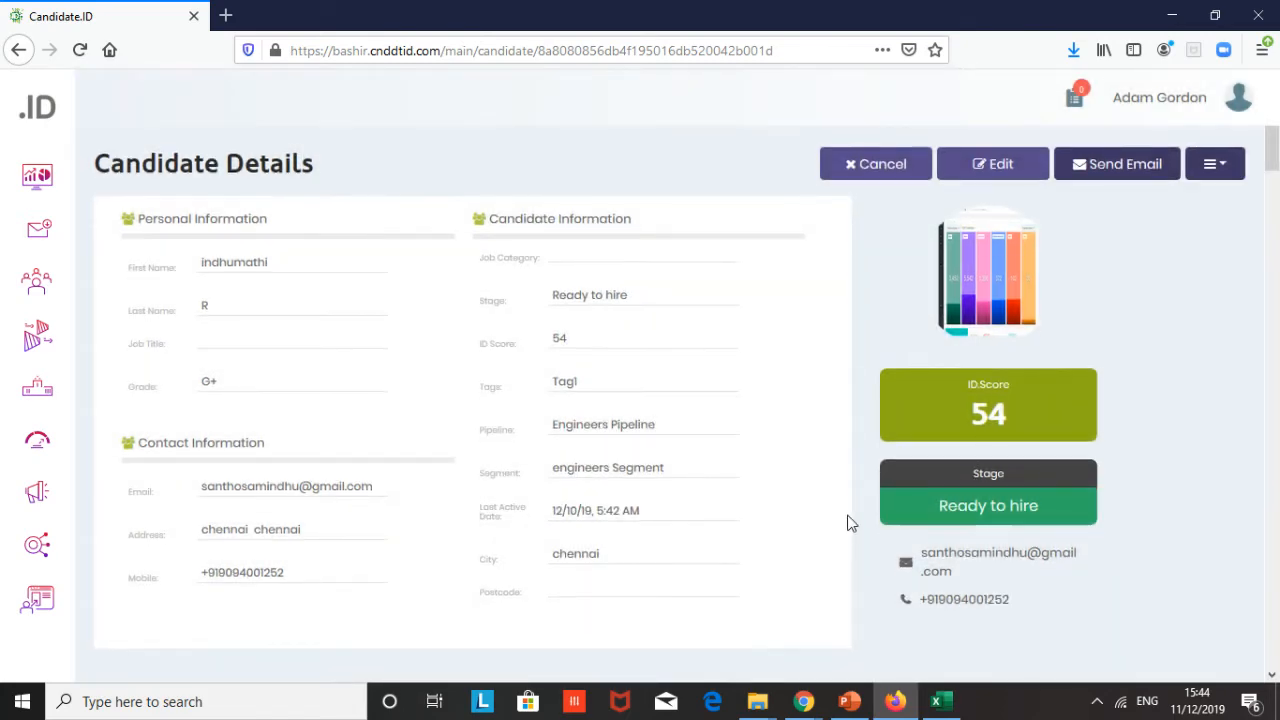
- Scroll down to review the candidate's ID Score Log
scroll(847, 523, down, 5)
scroll(847, 523, down, 1)
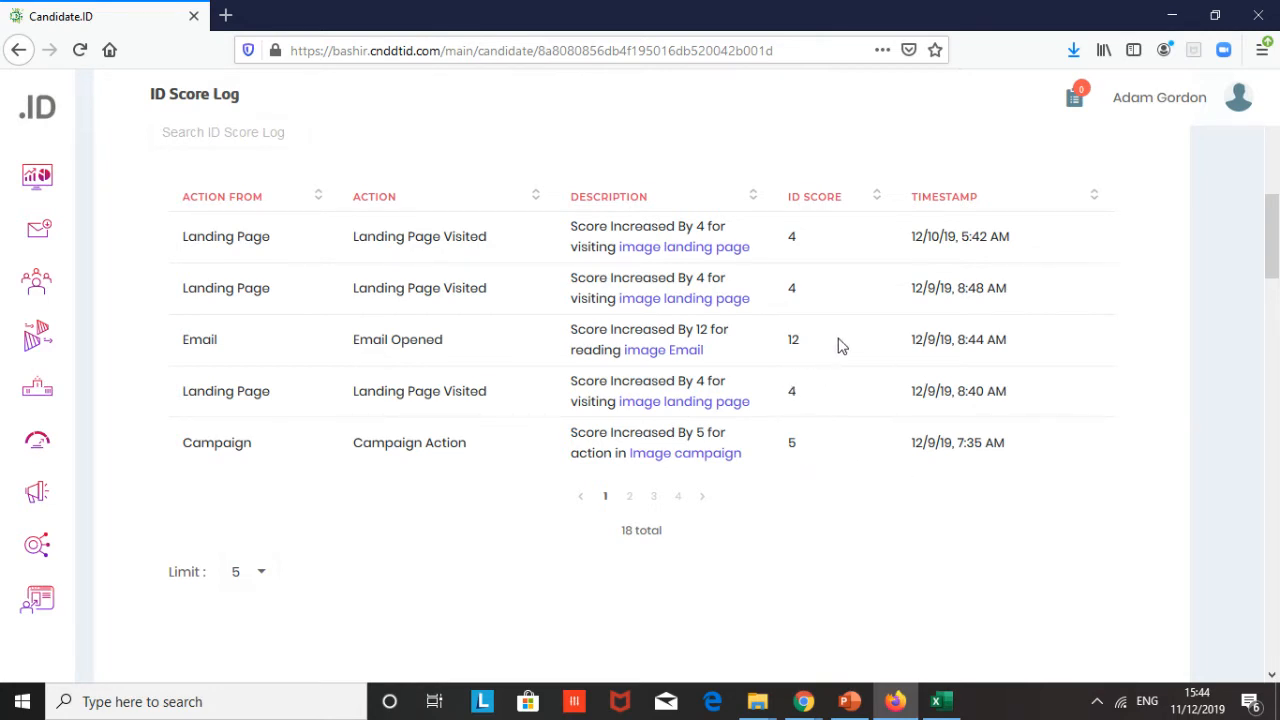
scroll(820, 324, up, 7)
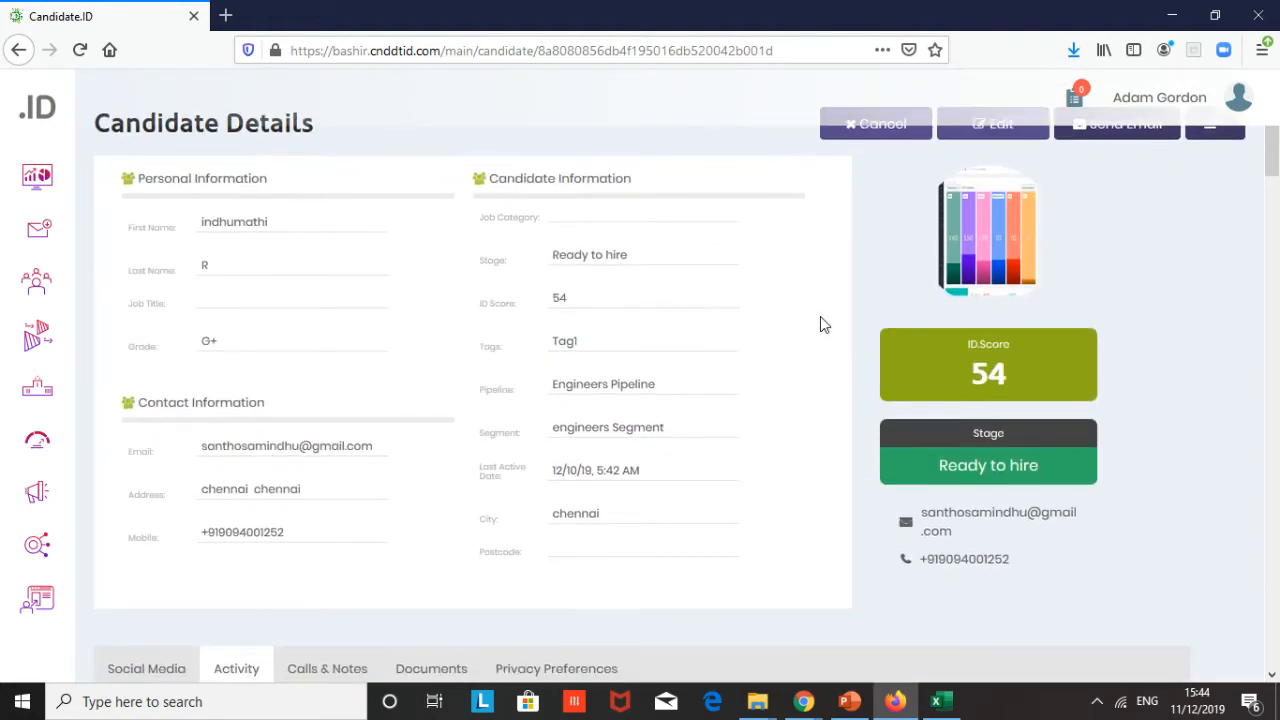
- Open the Calls & Notes tab, start a new note and cancel it
scroll(820, 320, down, 4)
click(312, 318)
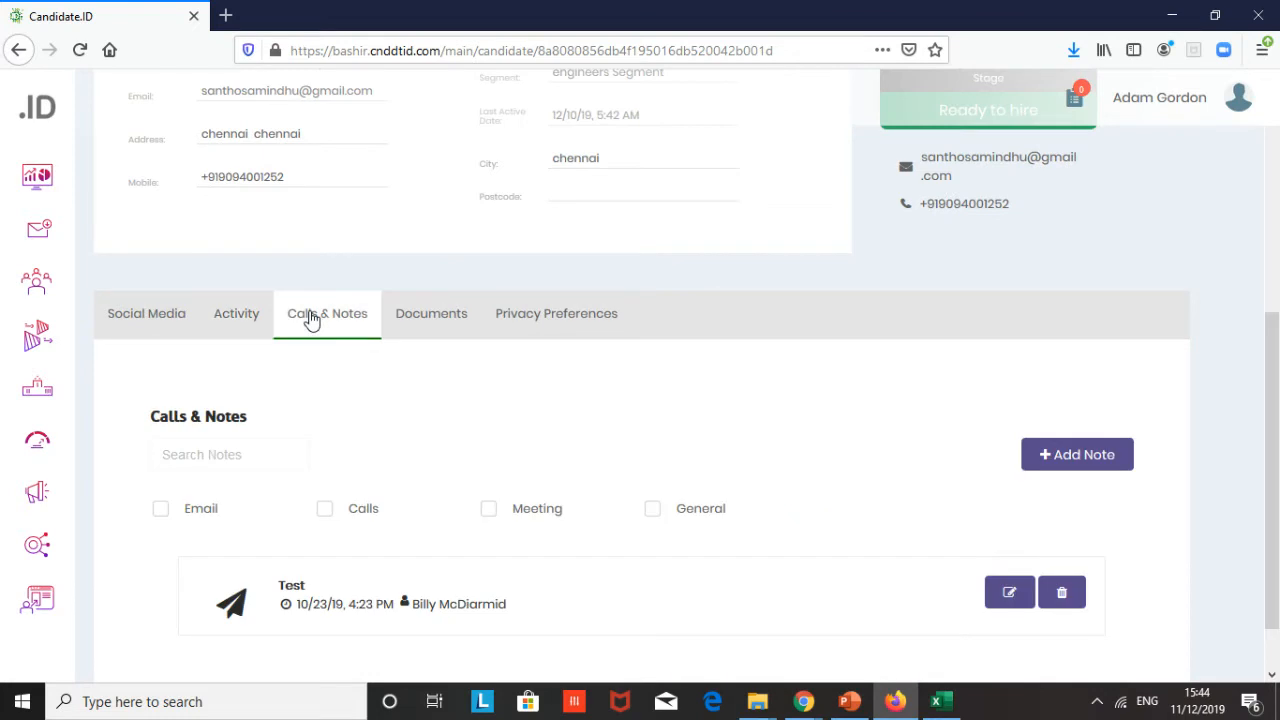
scroll(686, 409, down, 1)
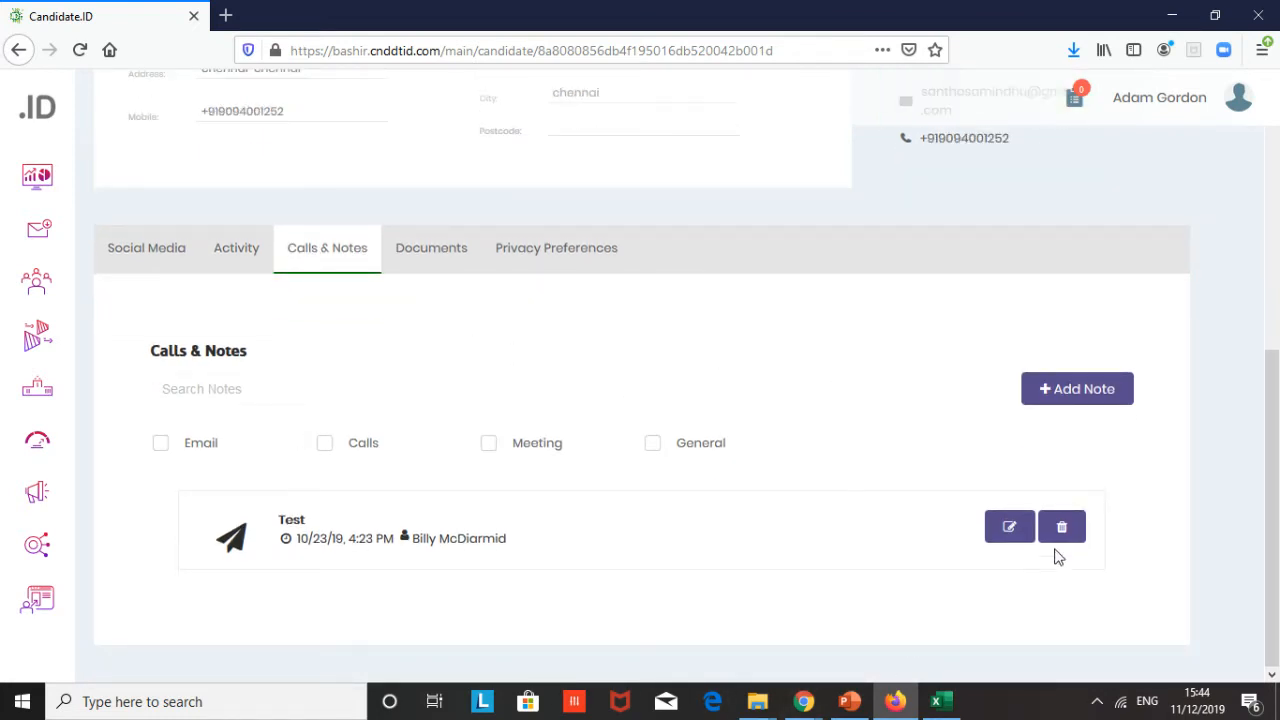
click(1093, 401)
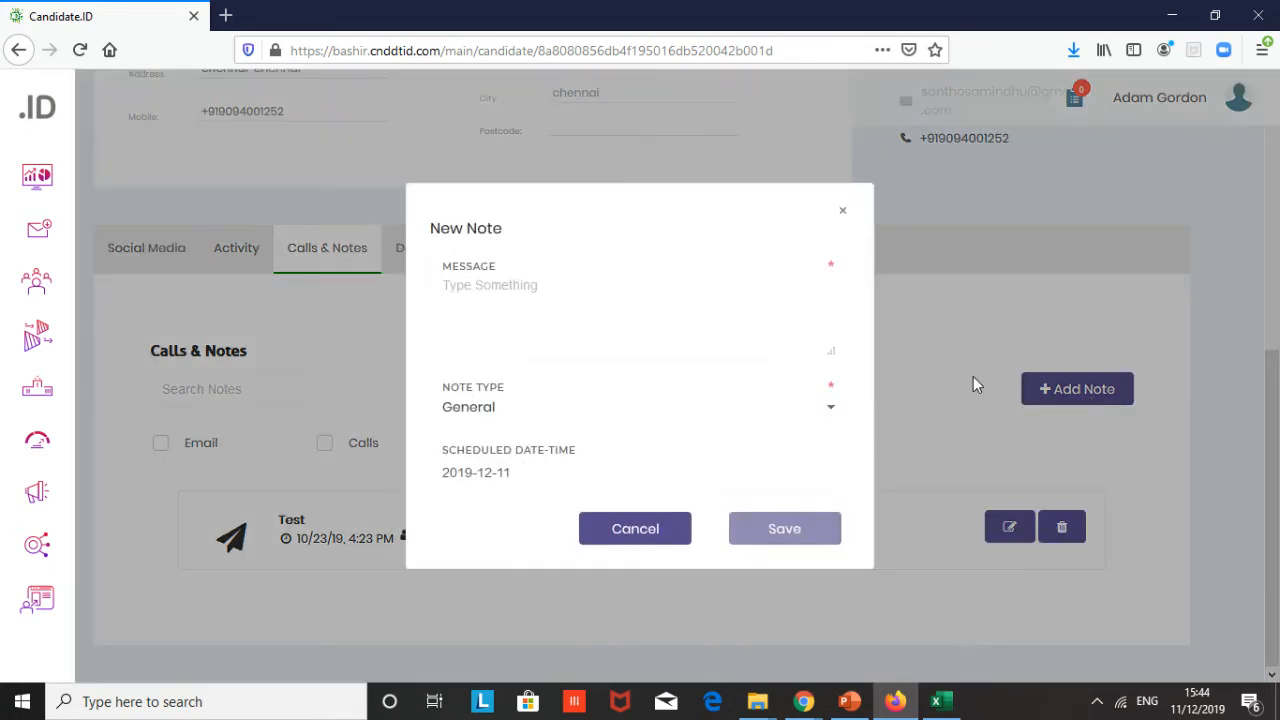
click(628, 537)
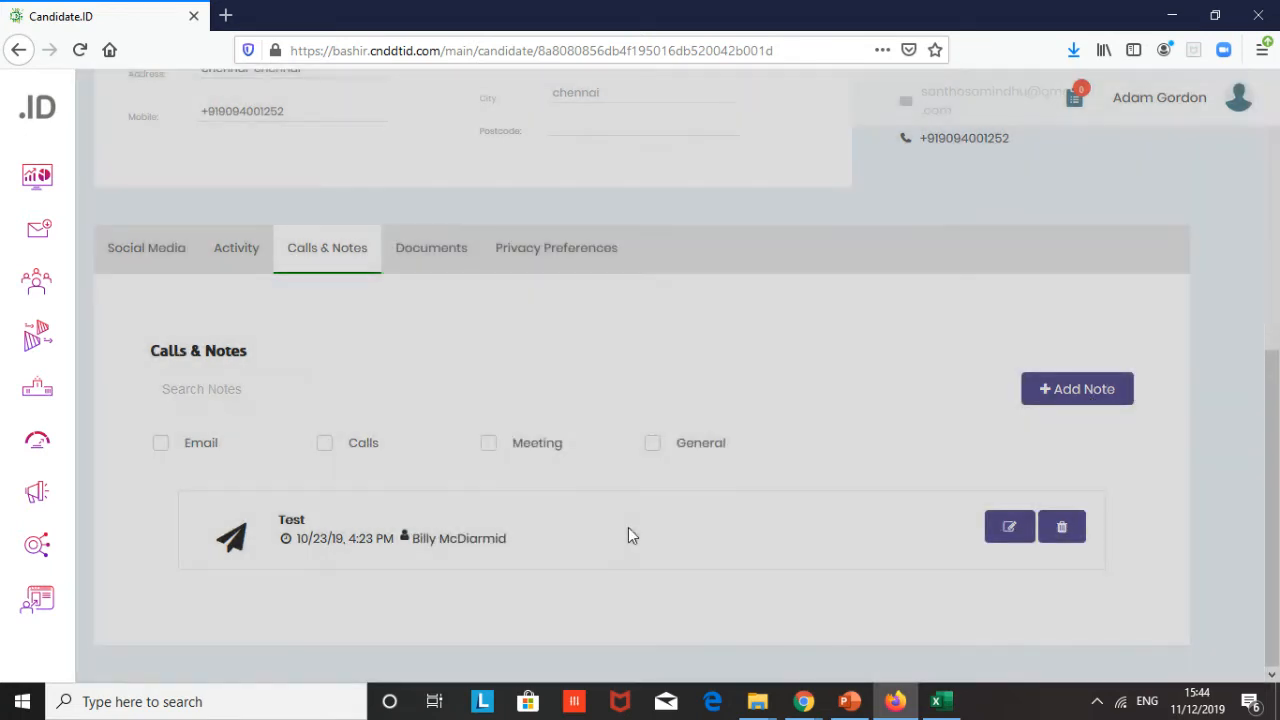
- Open the Documents tab and review the candidate's uploaded files
scroll(703, 333, up, 1)
scroll(703, 335, up, 3)
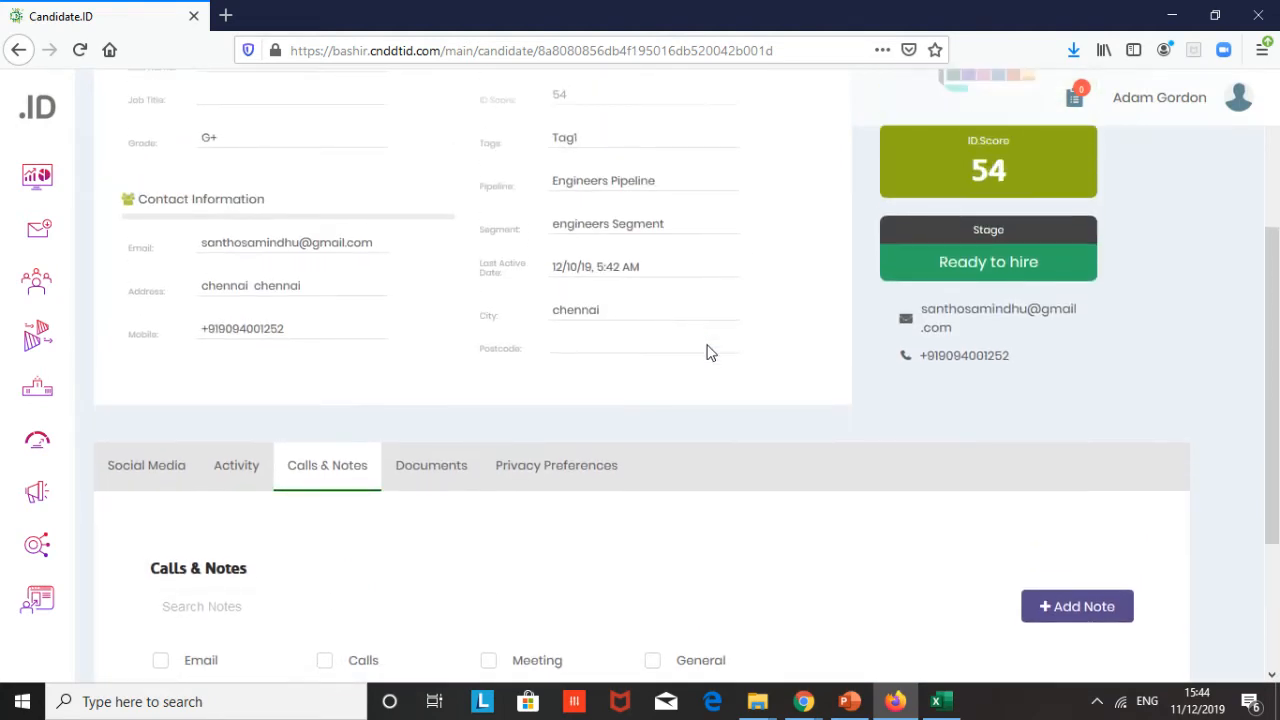
click(431, 466)
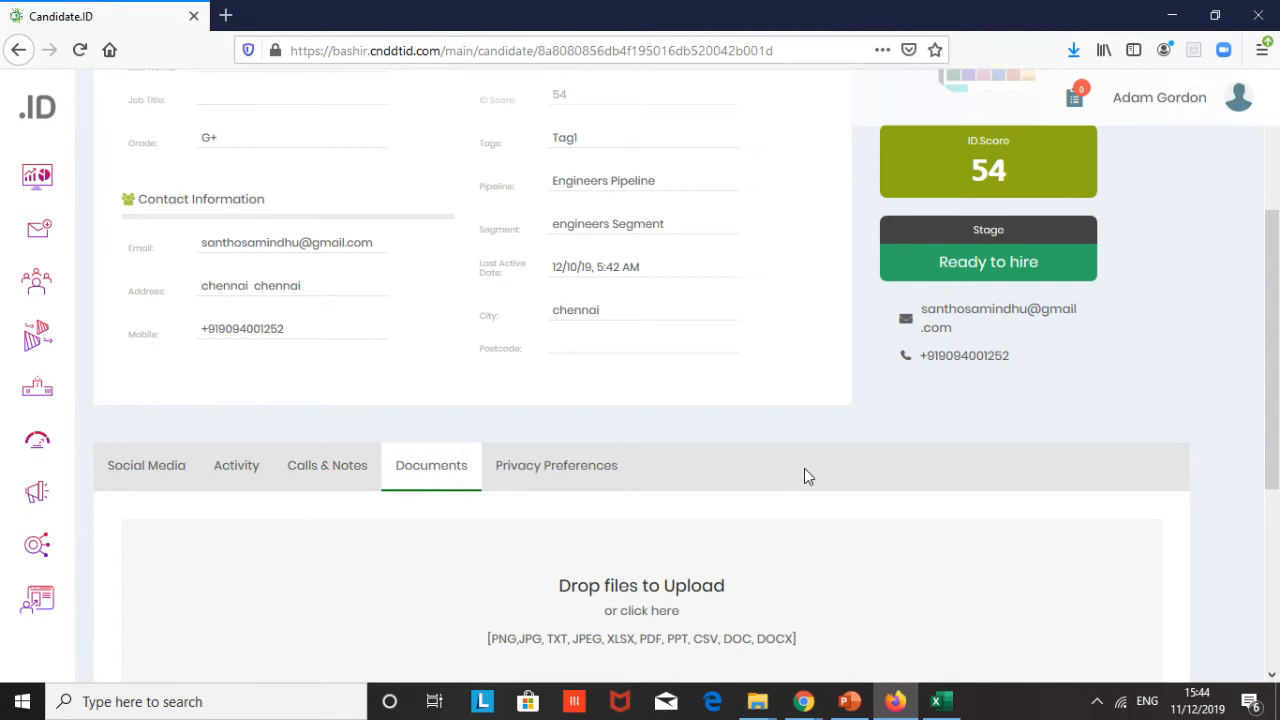
scroll(804, 468, down, 6)
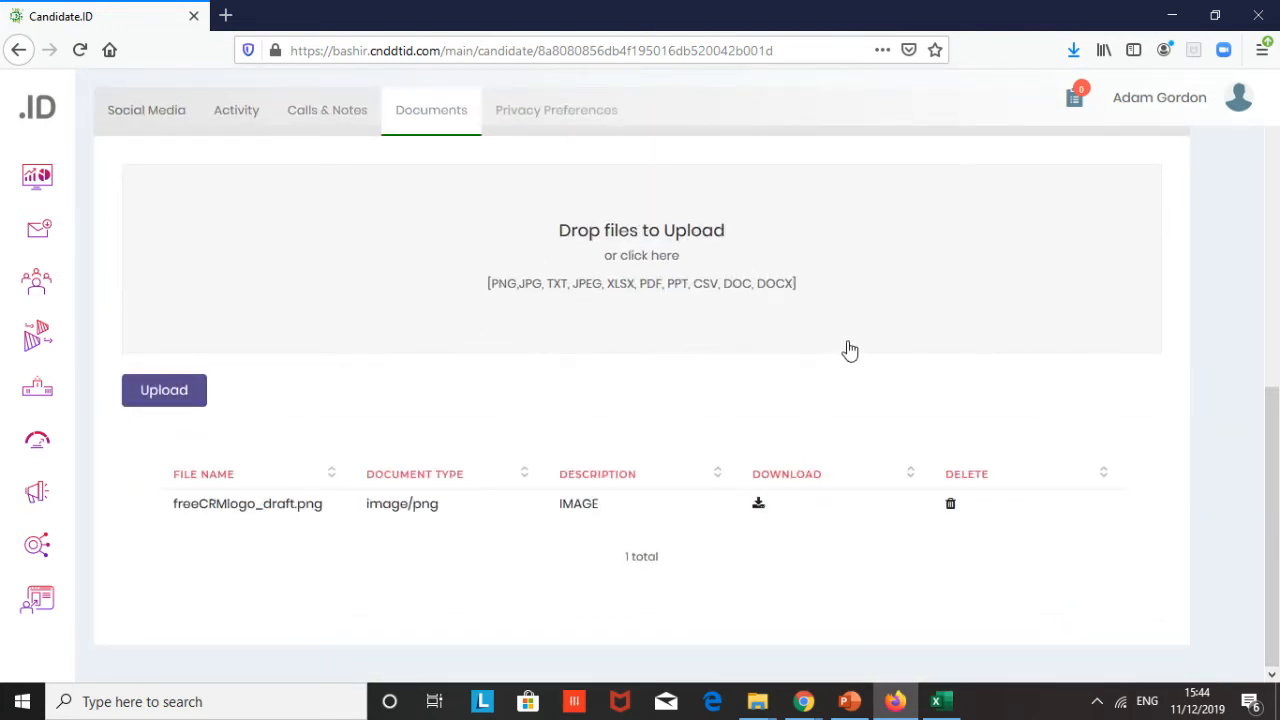
- Open the Privacy Preferences tab and review the communication channels and subscriptions
scroll(848, 350, up, 4)
click(574, 368)
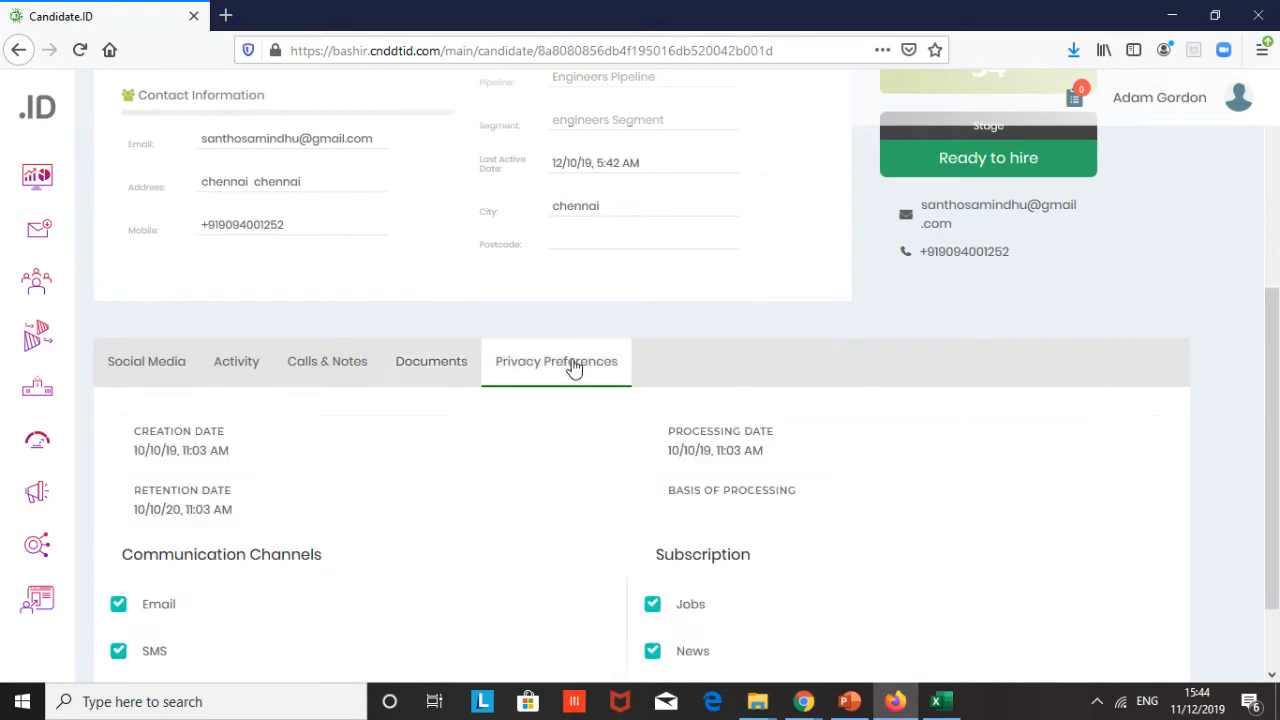
scroll(820, 340, down, 2)
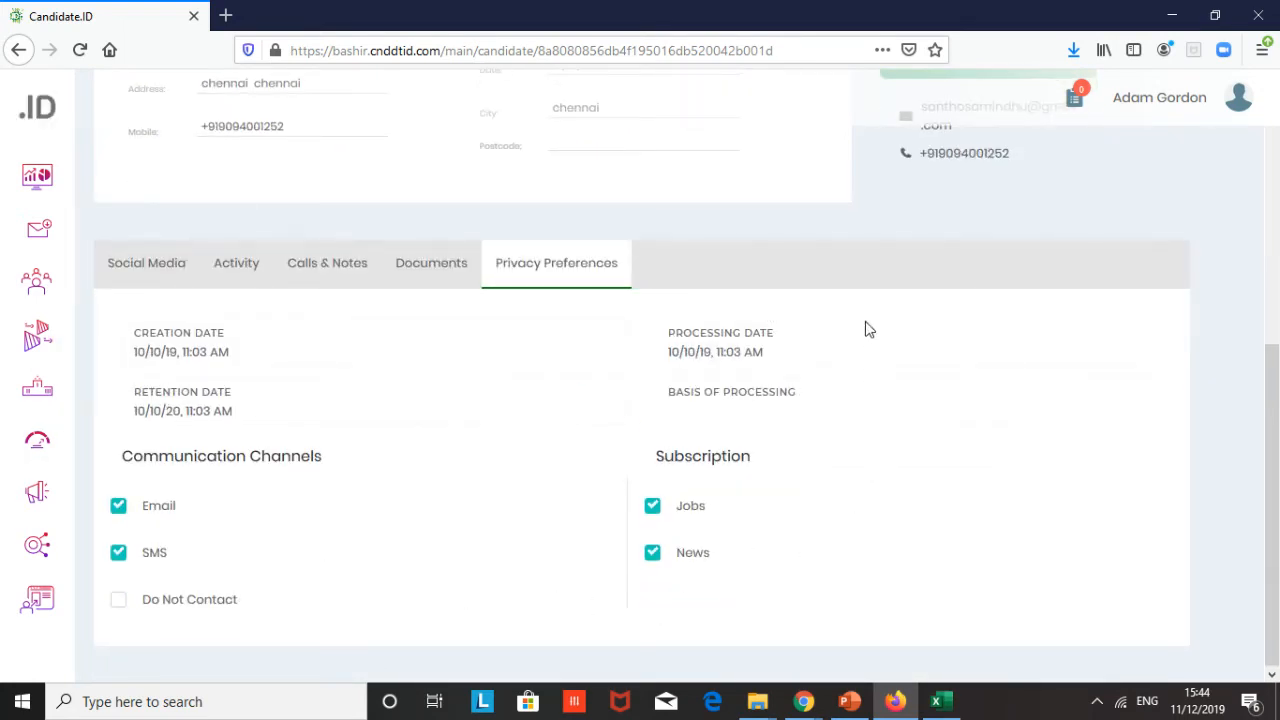
scroll(866, 328, up, 5)
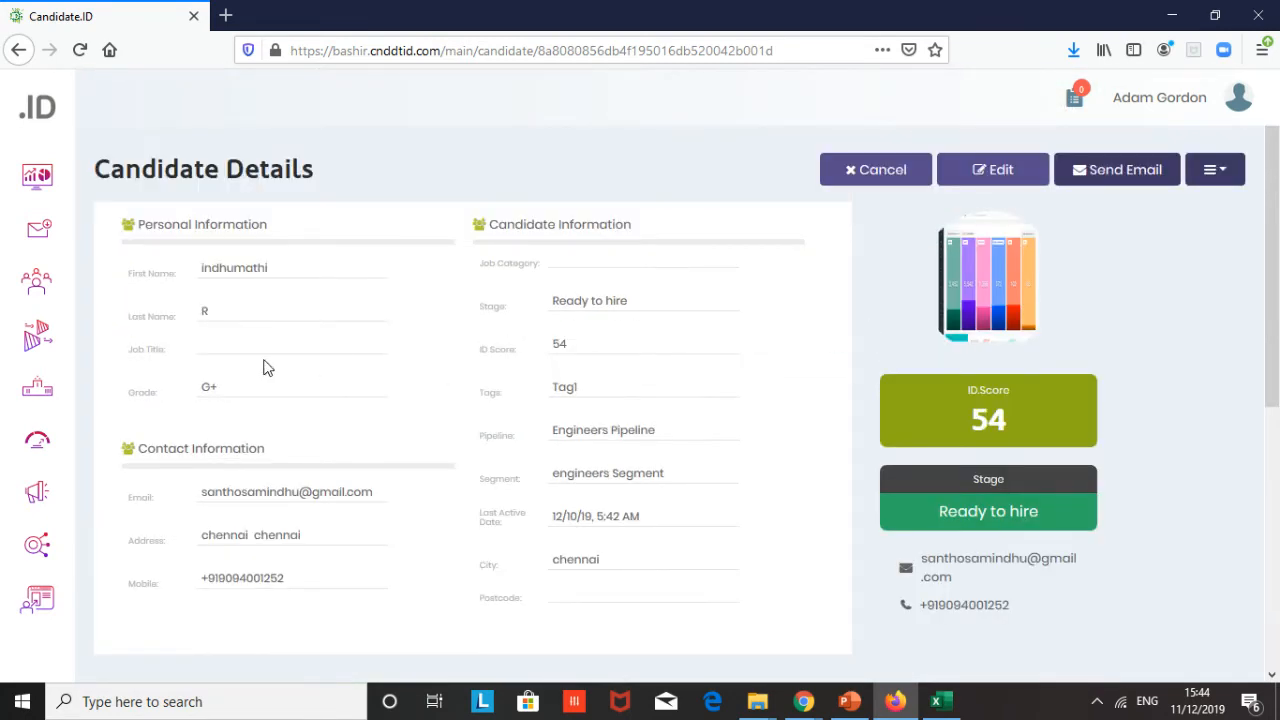
- Expand the navigation menu and open the Links & Downloads asset list
mouse_move(48, 374)
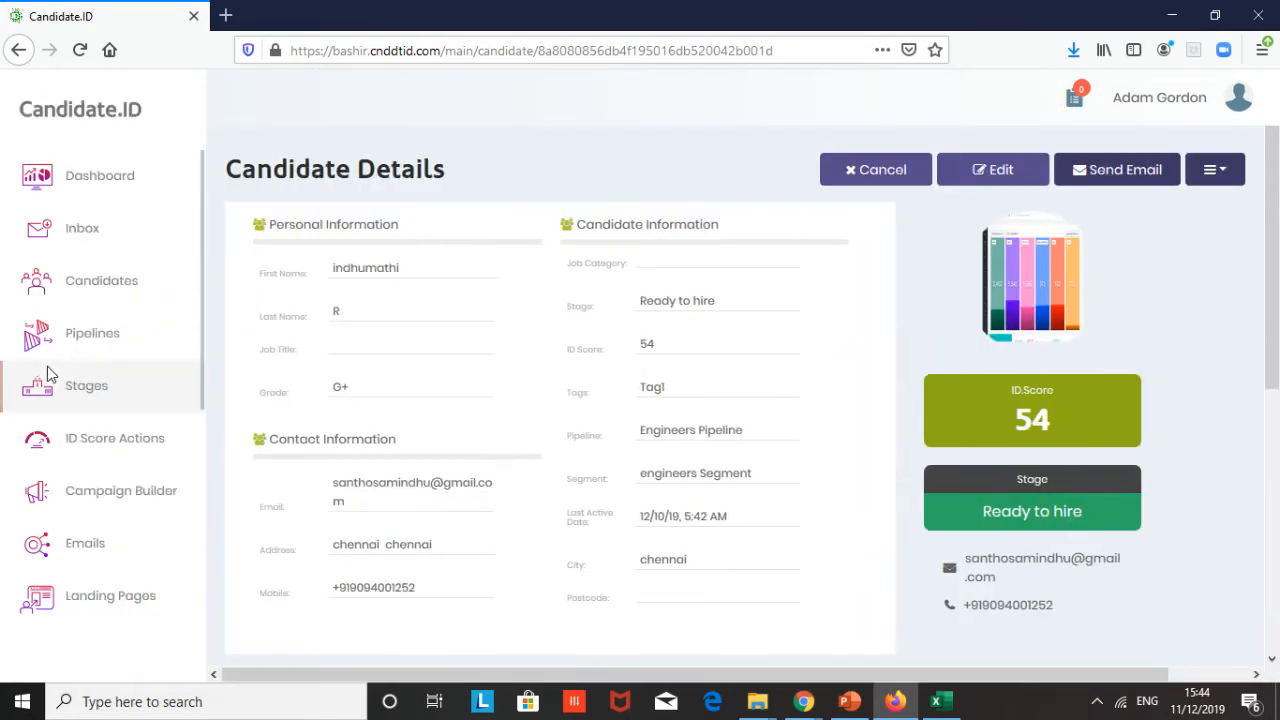
scroll(48, 374, down, 8)
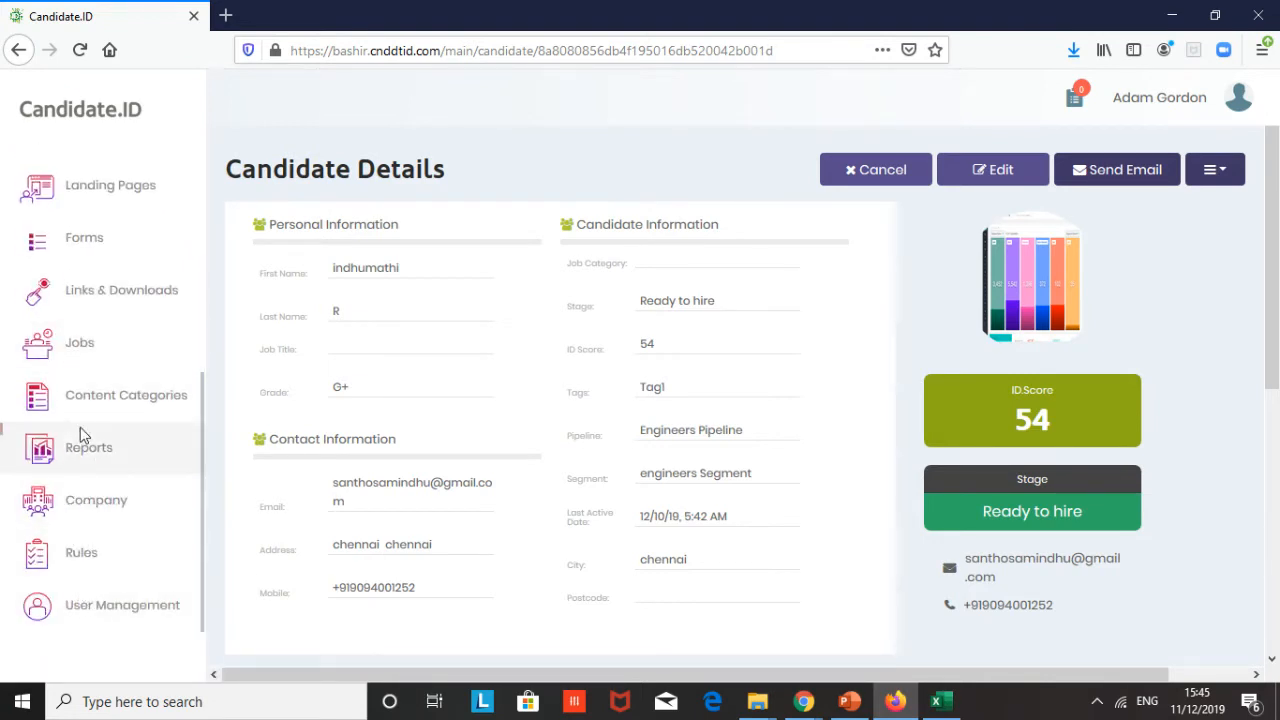
scroll(64, 395, up, 3)
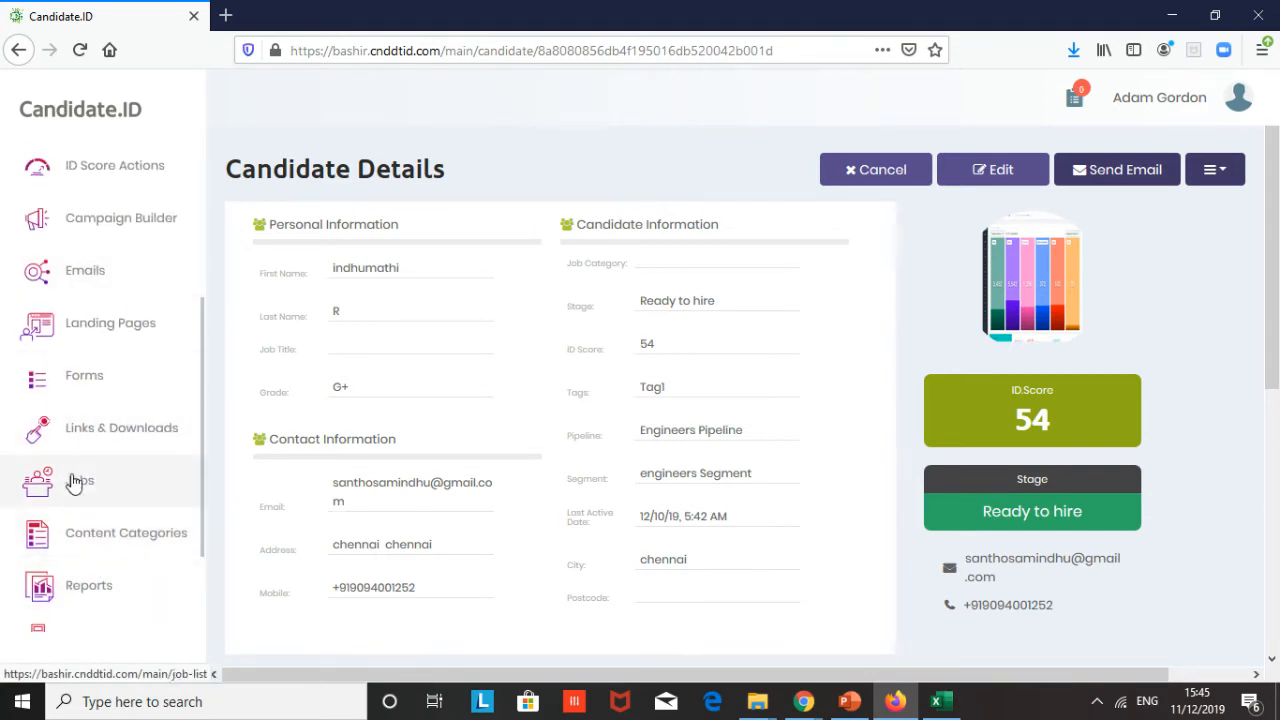
click(111, 440)
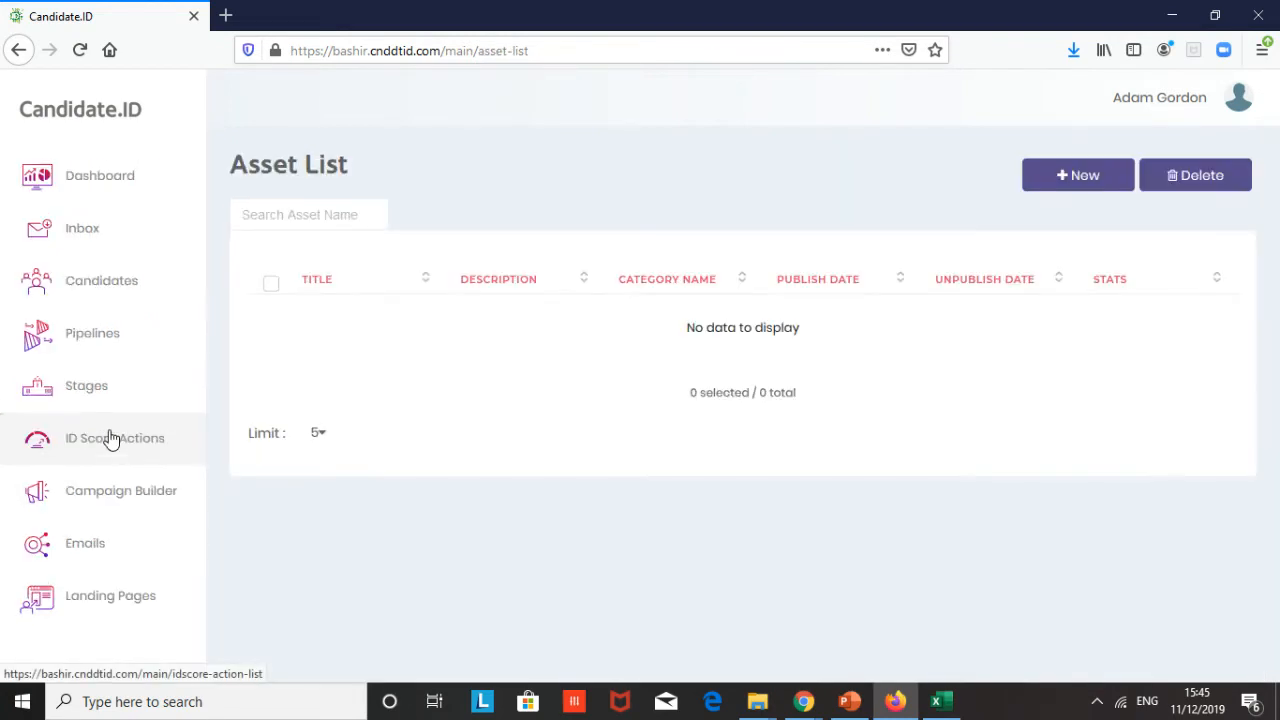
- Start a new asset and choose the Remote source option
click(1078, 176)
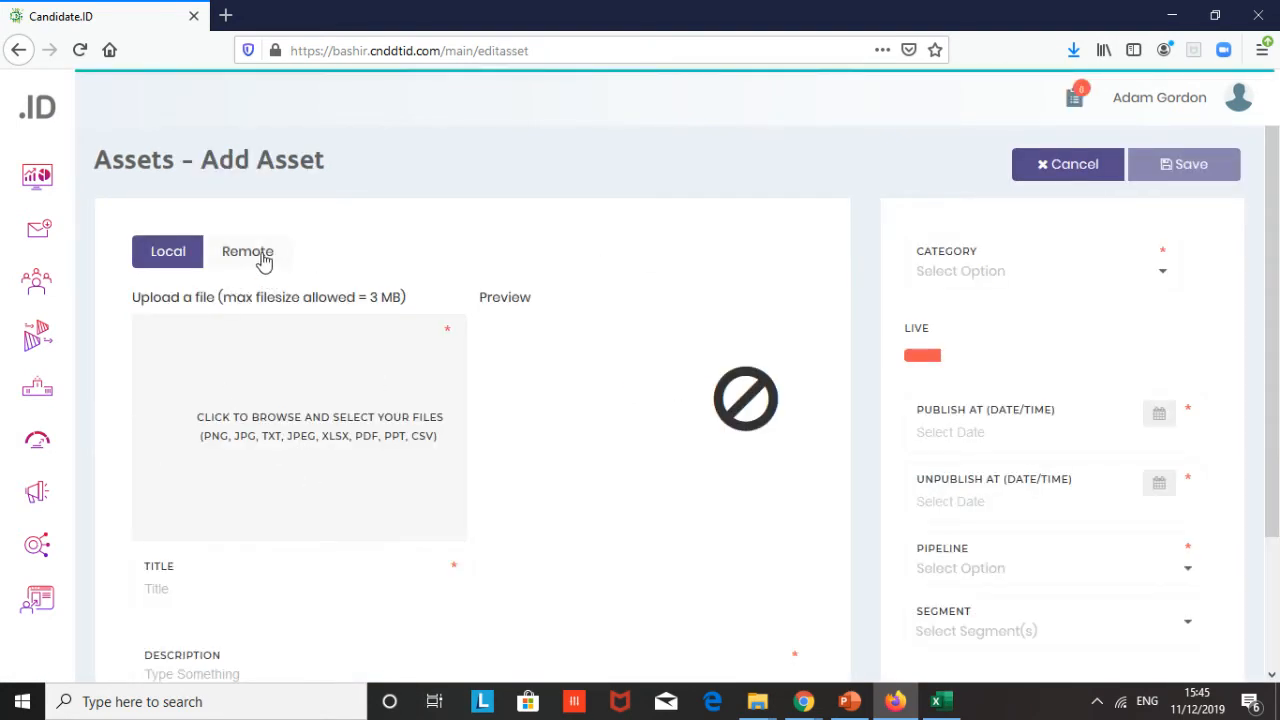
click(262, 258)
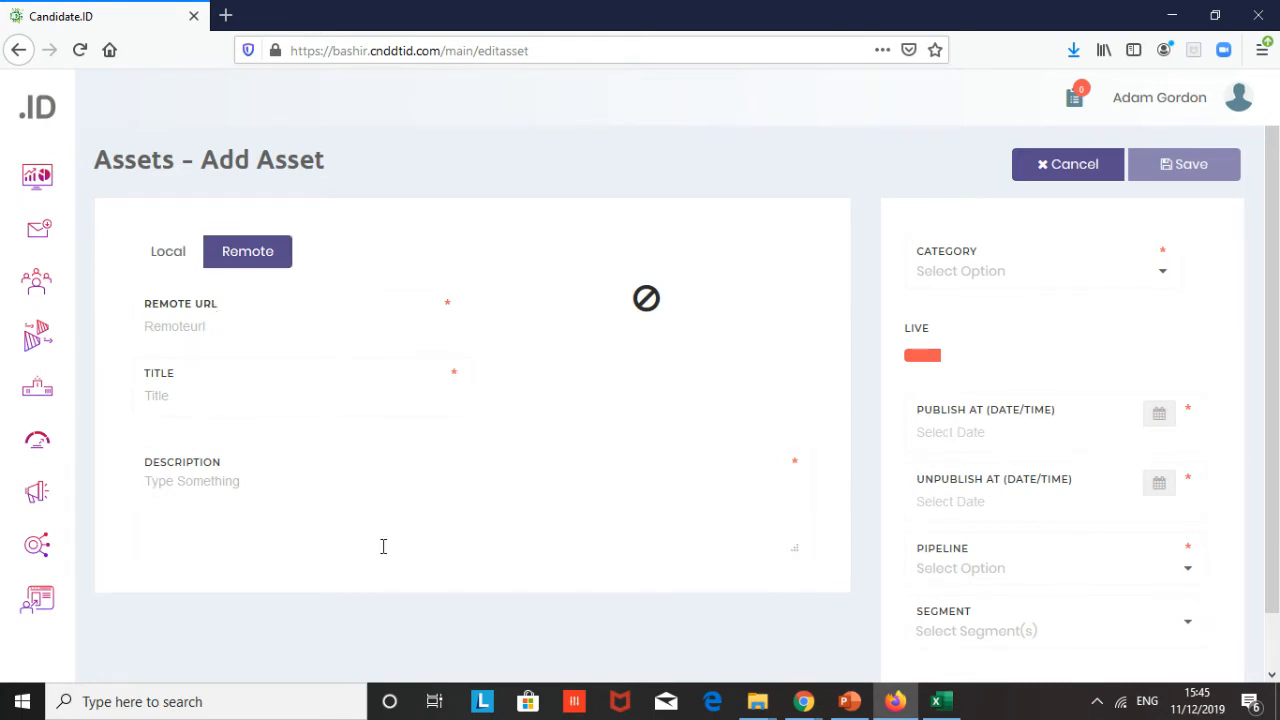
- Open the Landing Pages list and start a new landing page
mouse_move(31, 449)
scroll(60, 430, down, 2)
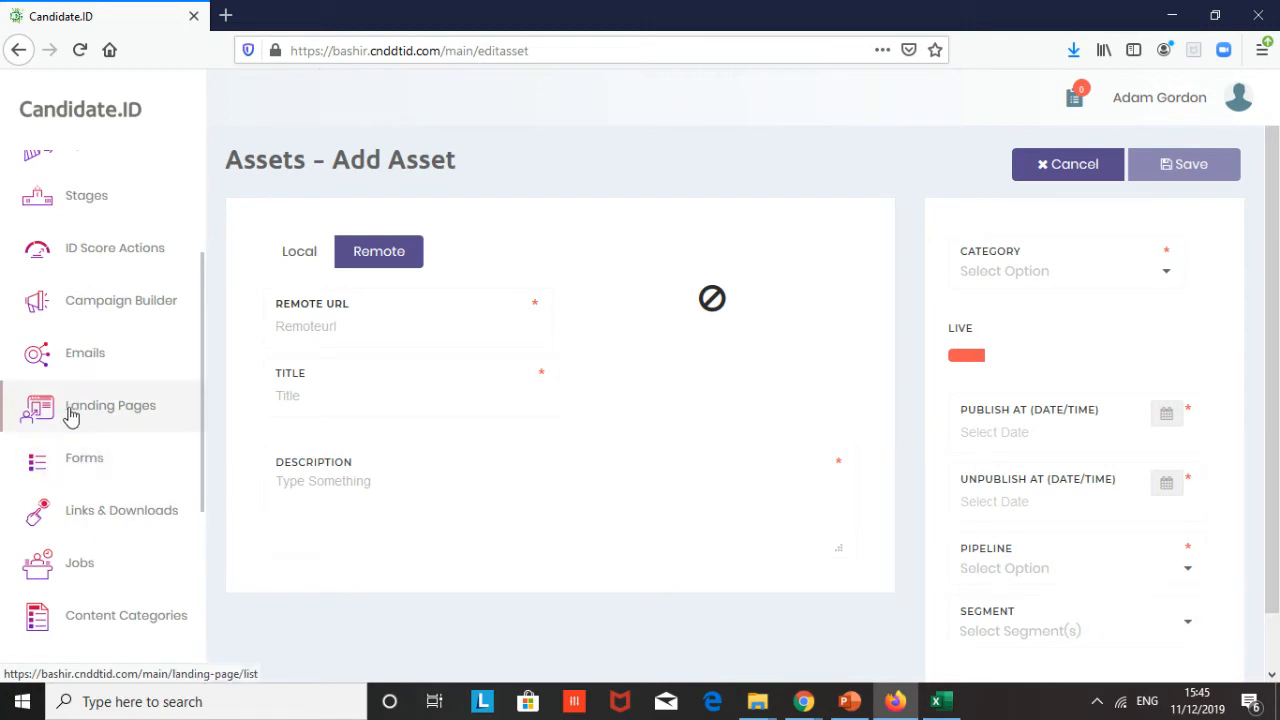
click(117, 410)
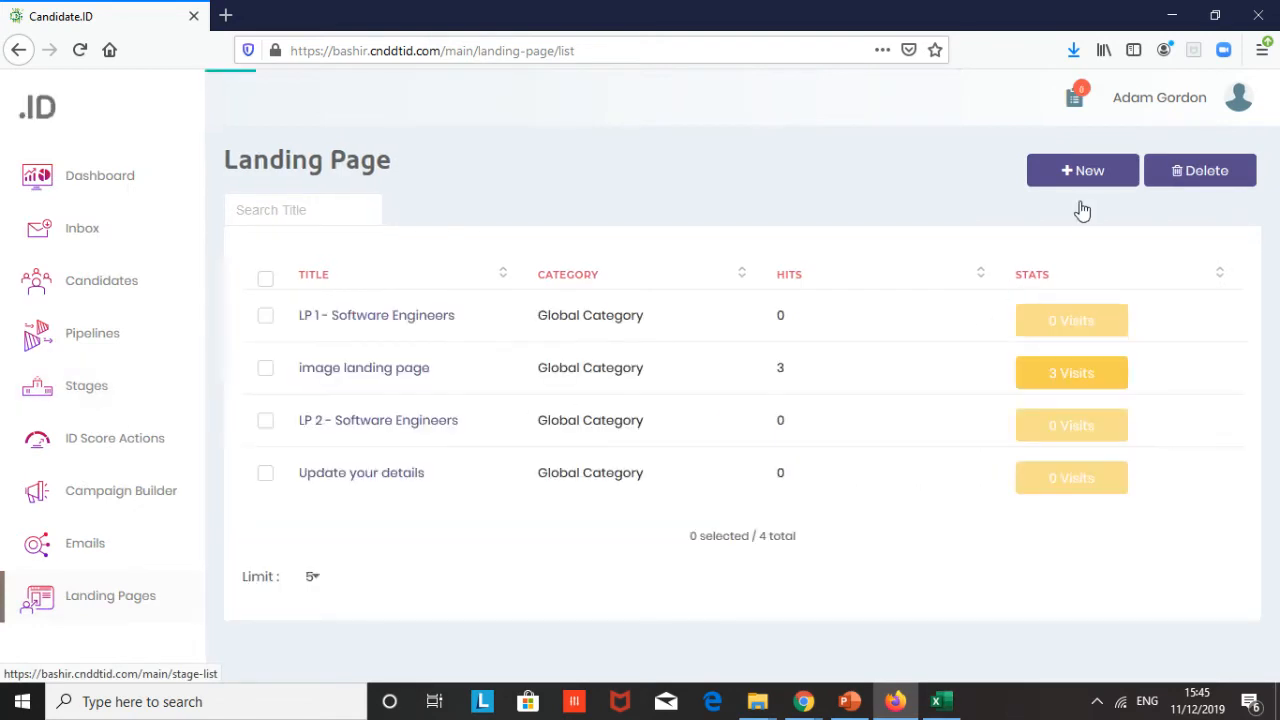
click(1090, 175)
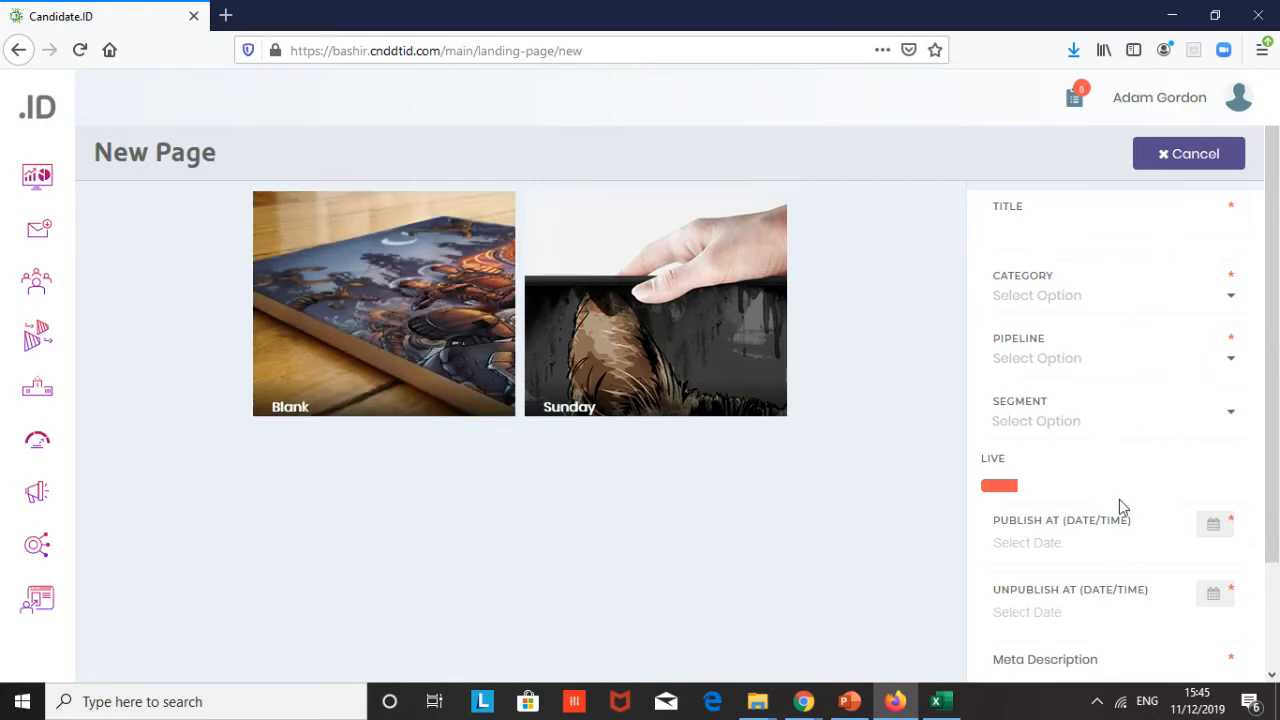
scroll(1120, 500, down, 1)
scroll(1120, 500, up, 1)
- Open the Campaign Builder campaigns list and start a new campaign
mouse_move(35, 422)
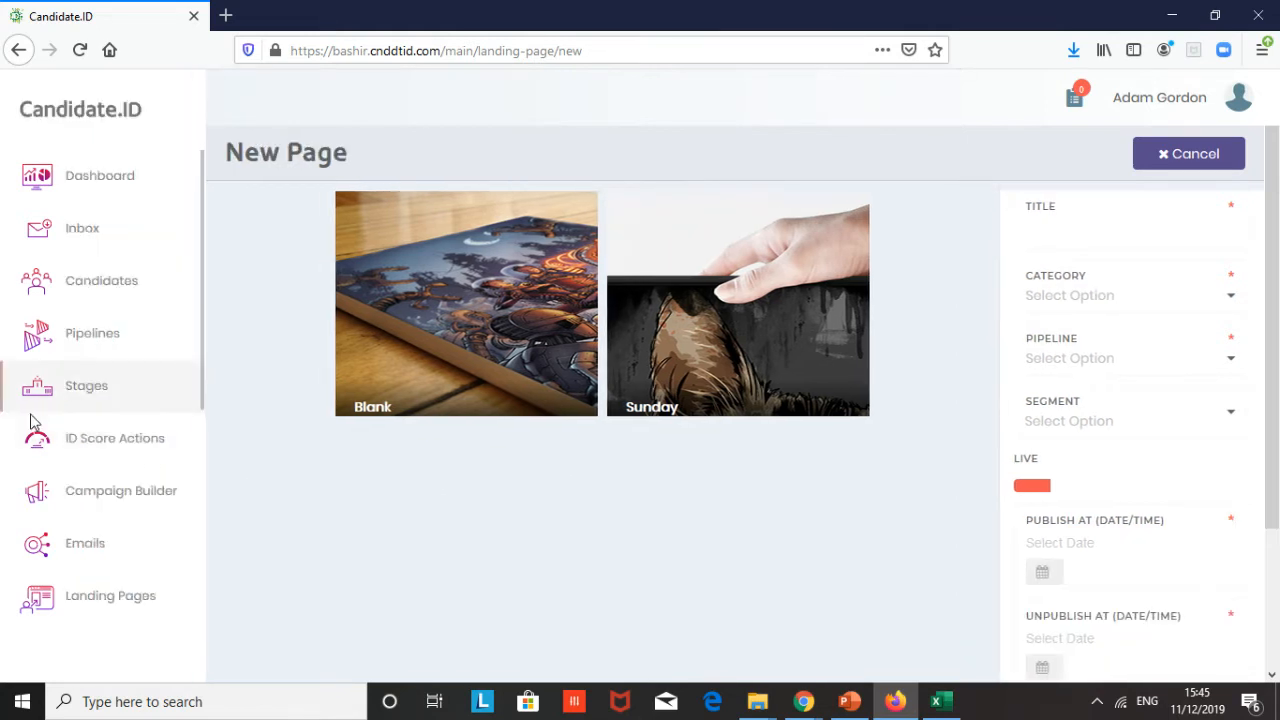
scroll(101, 432, down, 3)
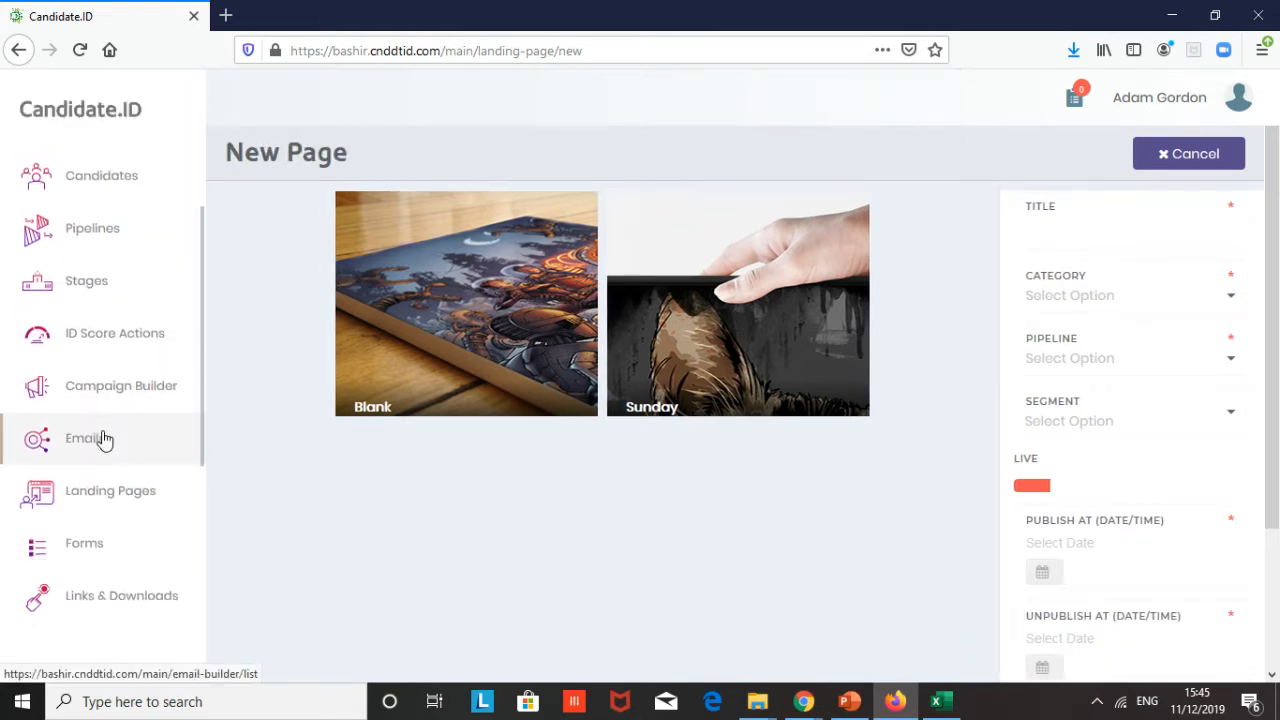
scroll(105, 440, down, 2)
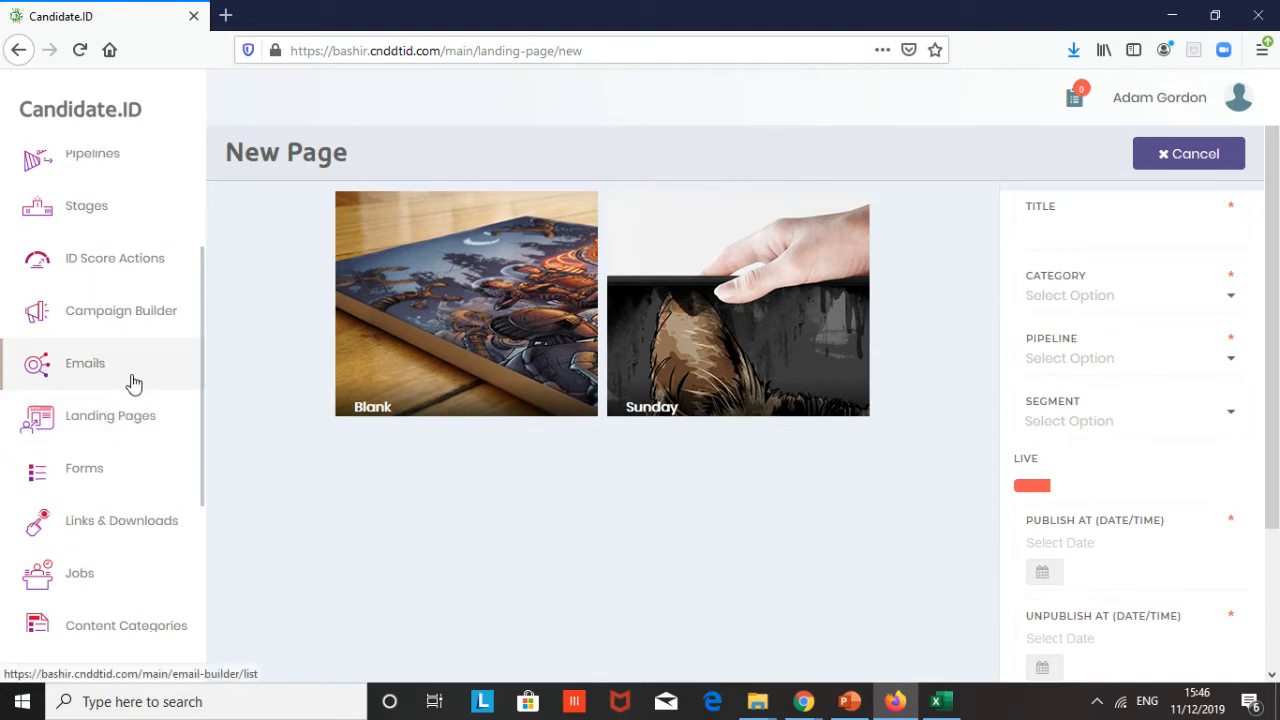
click(92, 314)
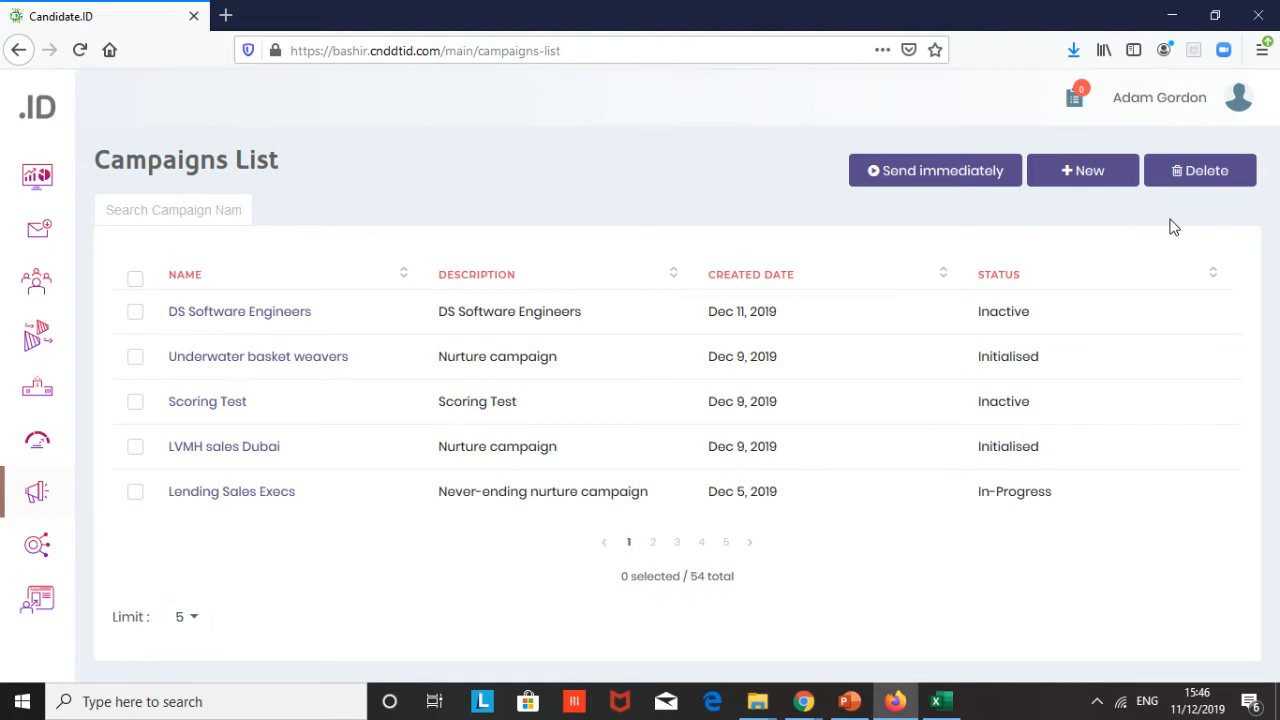
click(1084, 174)
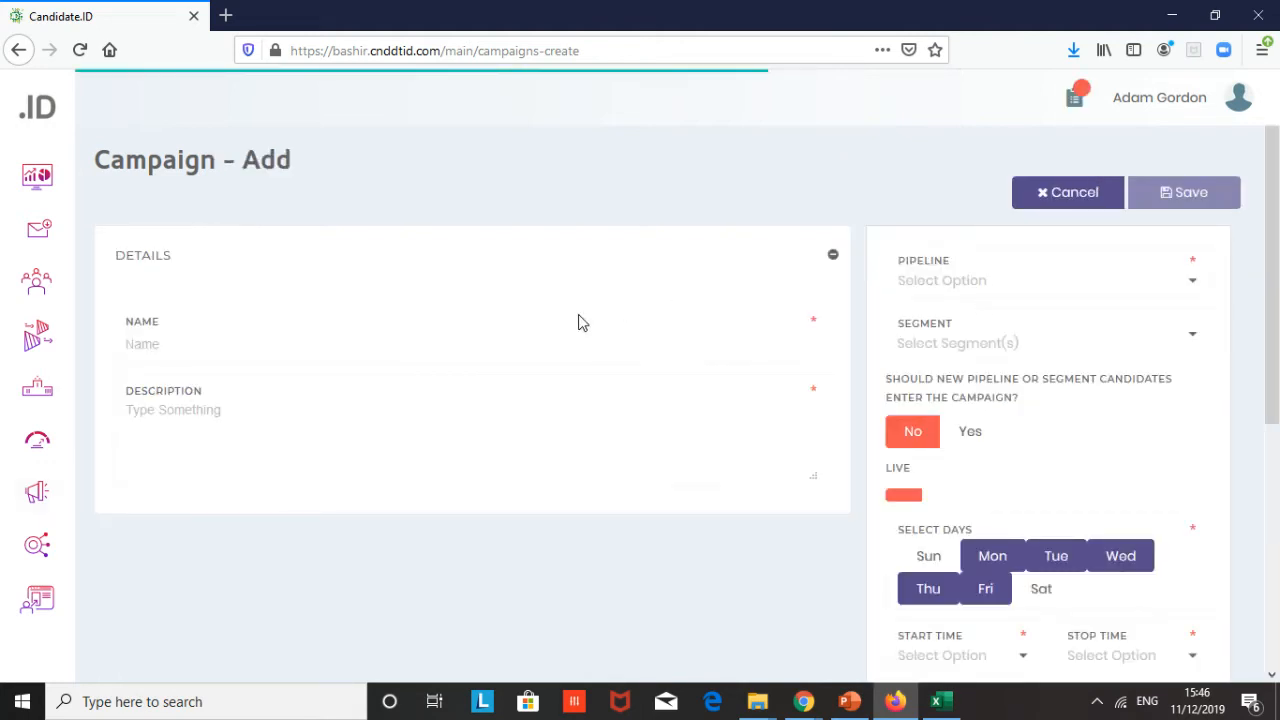
- Name the campaign Luxury Sales Execs - Knightsbridge with the description Nurture campaign
click(244, 344)
text(Luxury Sales Execs Knightsbru)
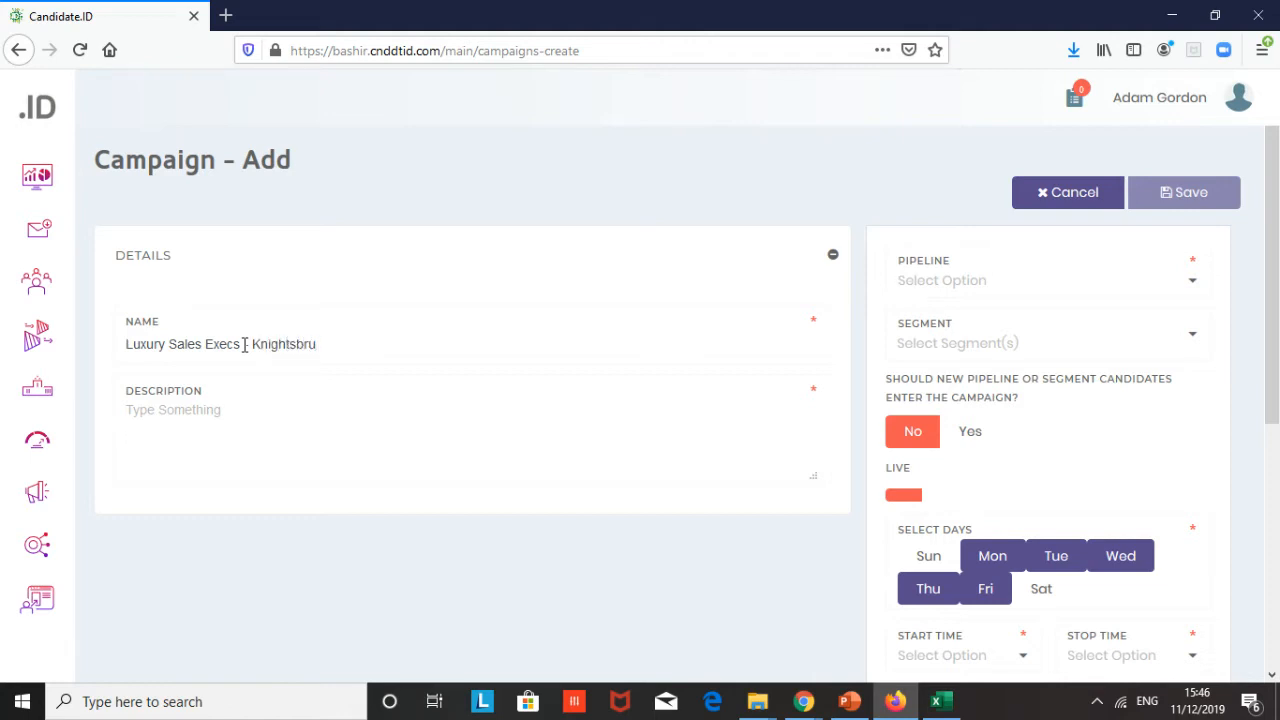
key(Tab)
text(Nurture)
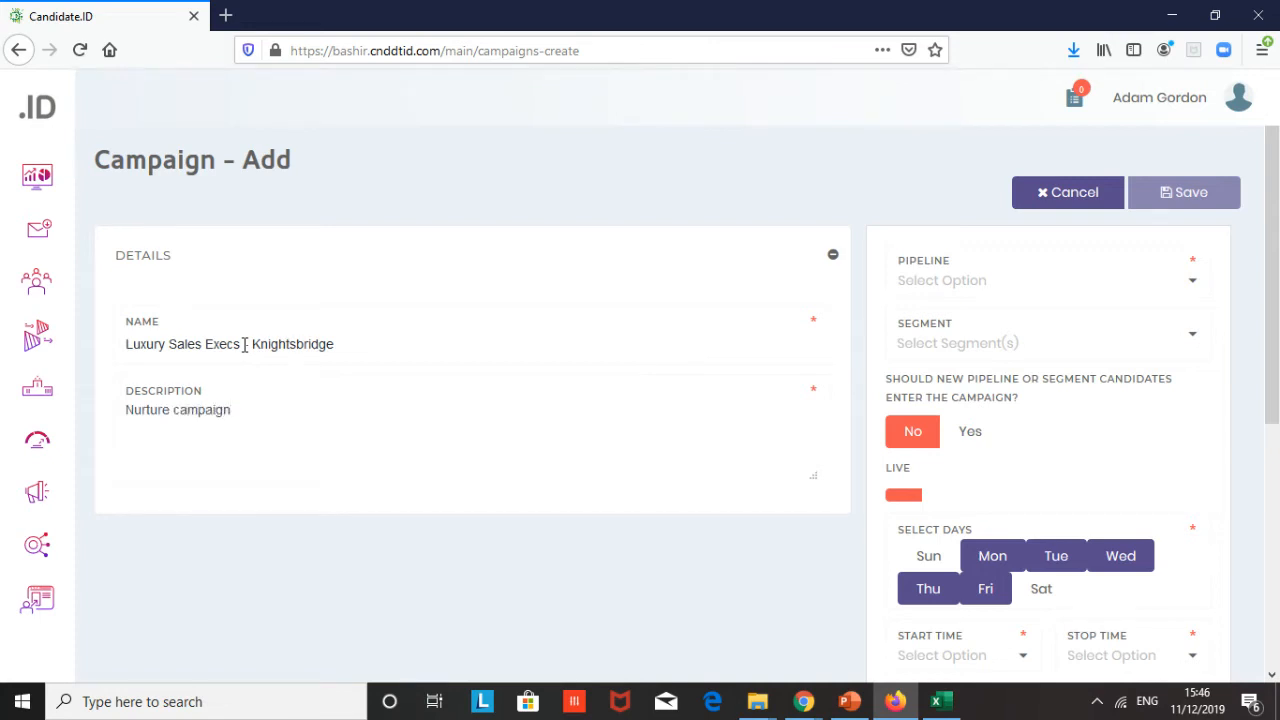
- Set the campaign's pipeline to Sales and let new pipeline or segment candidates enter the campaign
right_click(1200, 286)
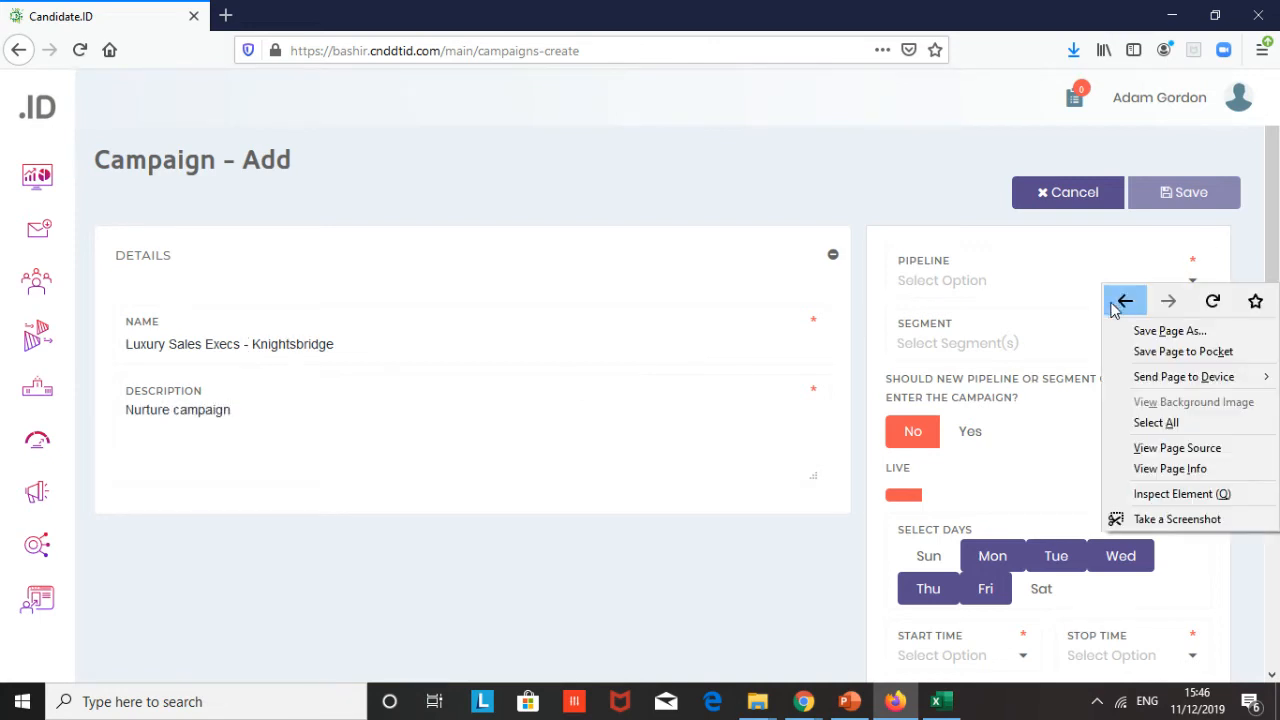
click(1058, 294)
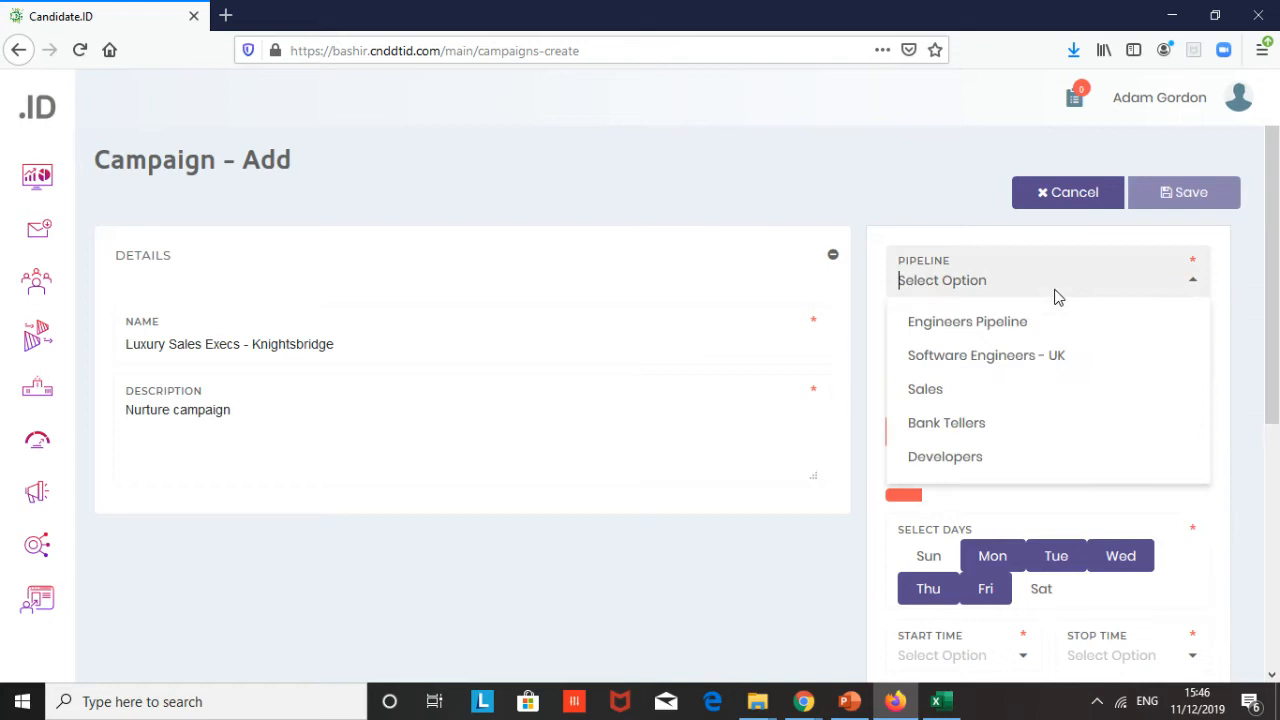
click(1001, 386)
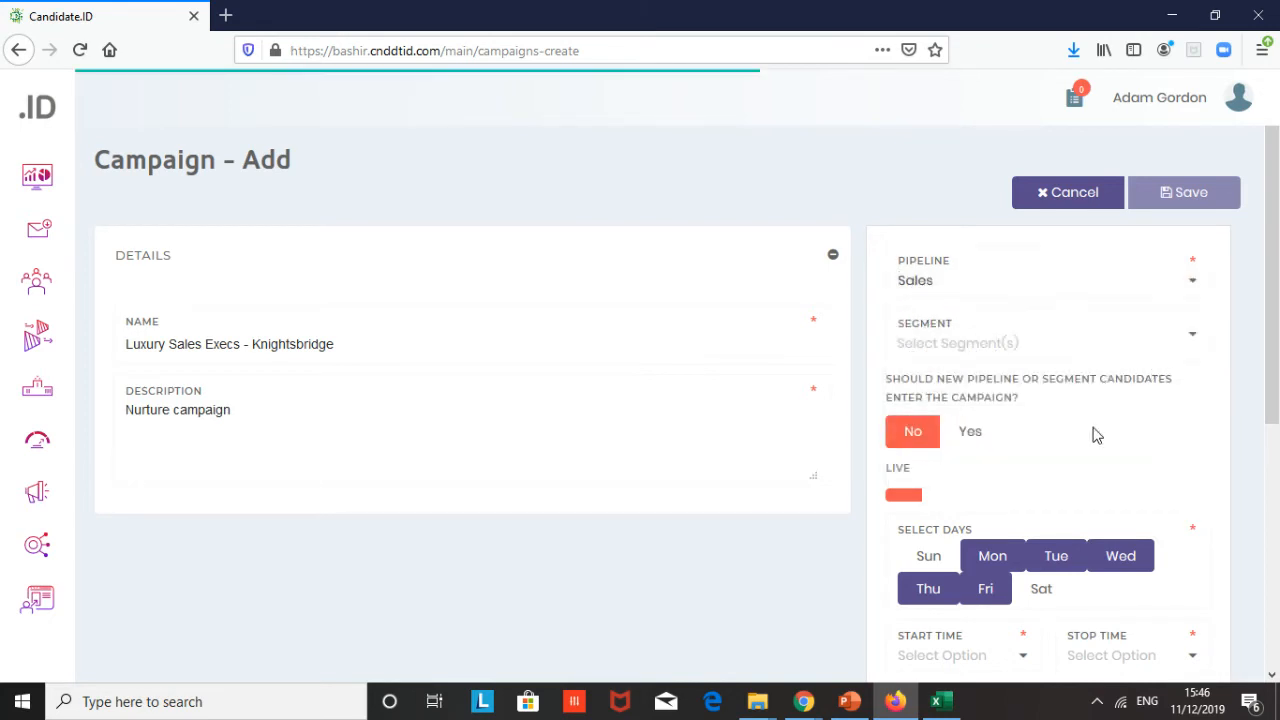
click(971, 433)
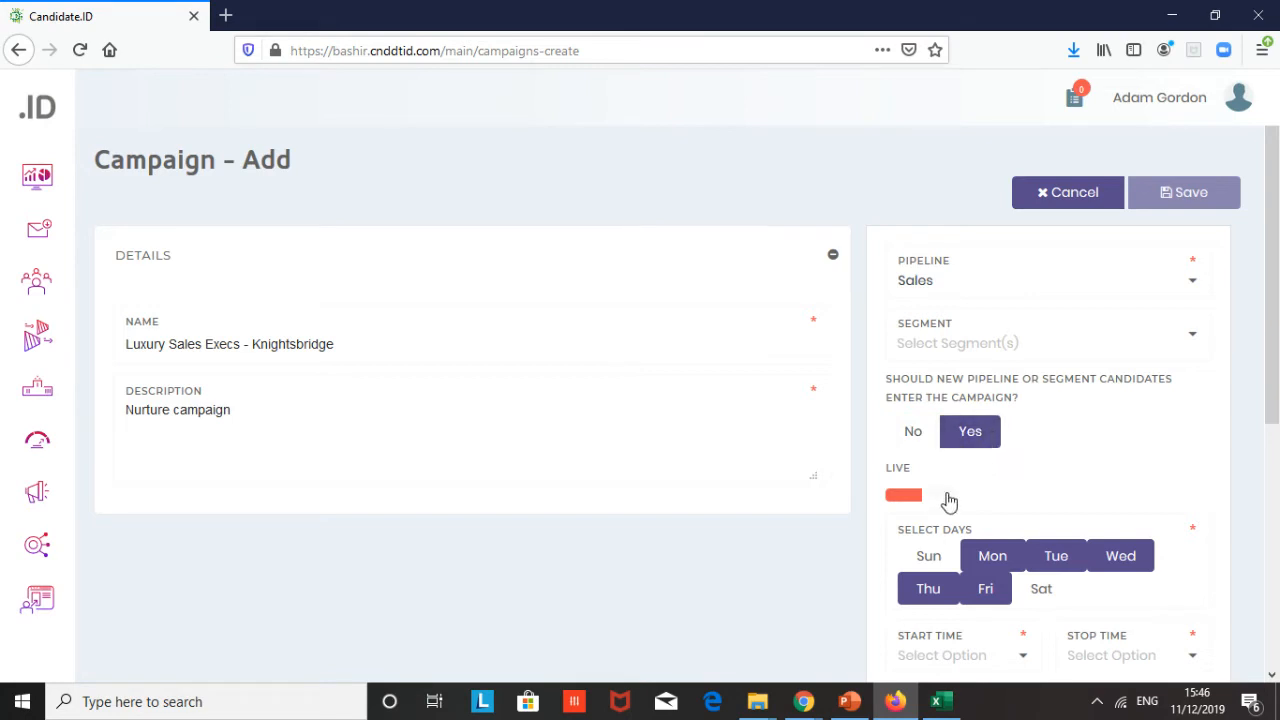
- Switch the campaign live and limit the selected sending days to Monday and Tuesday
scroll(1075, 502, down, 2)
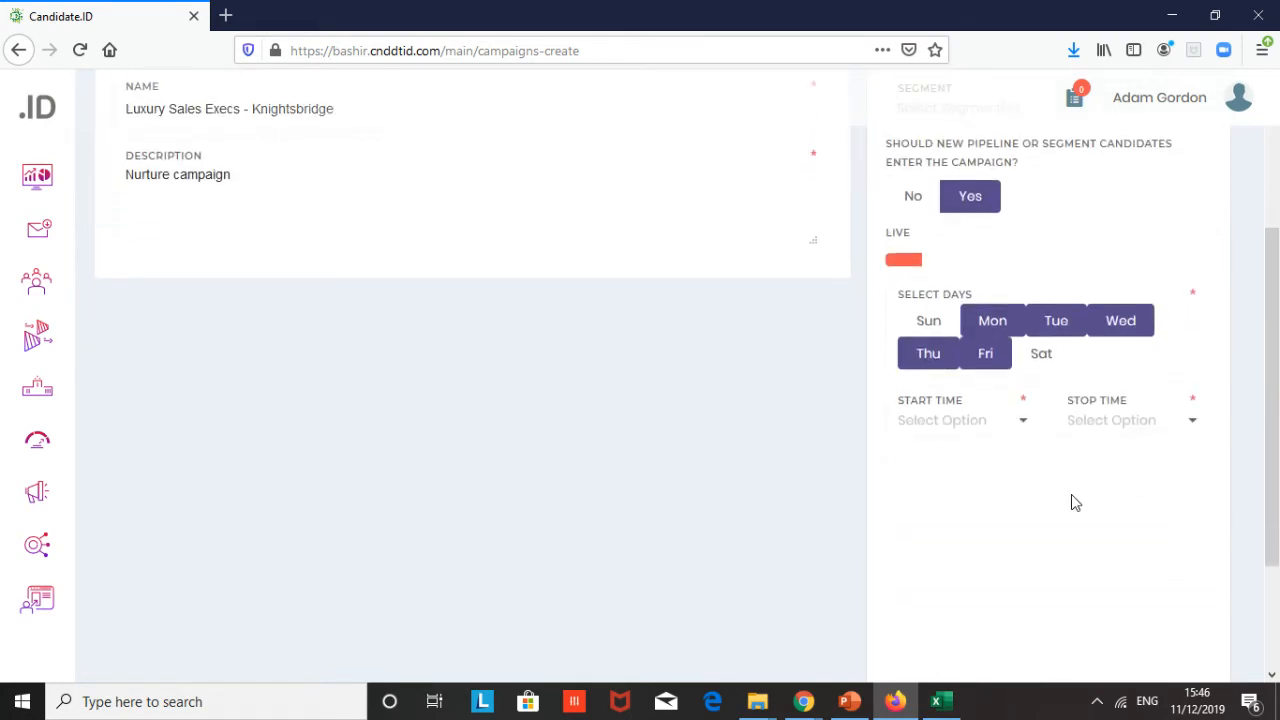
click(945, 263)
click(1050, 323)
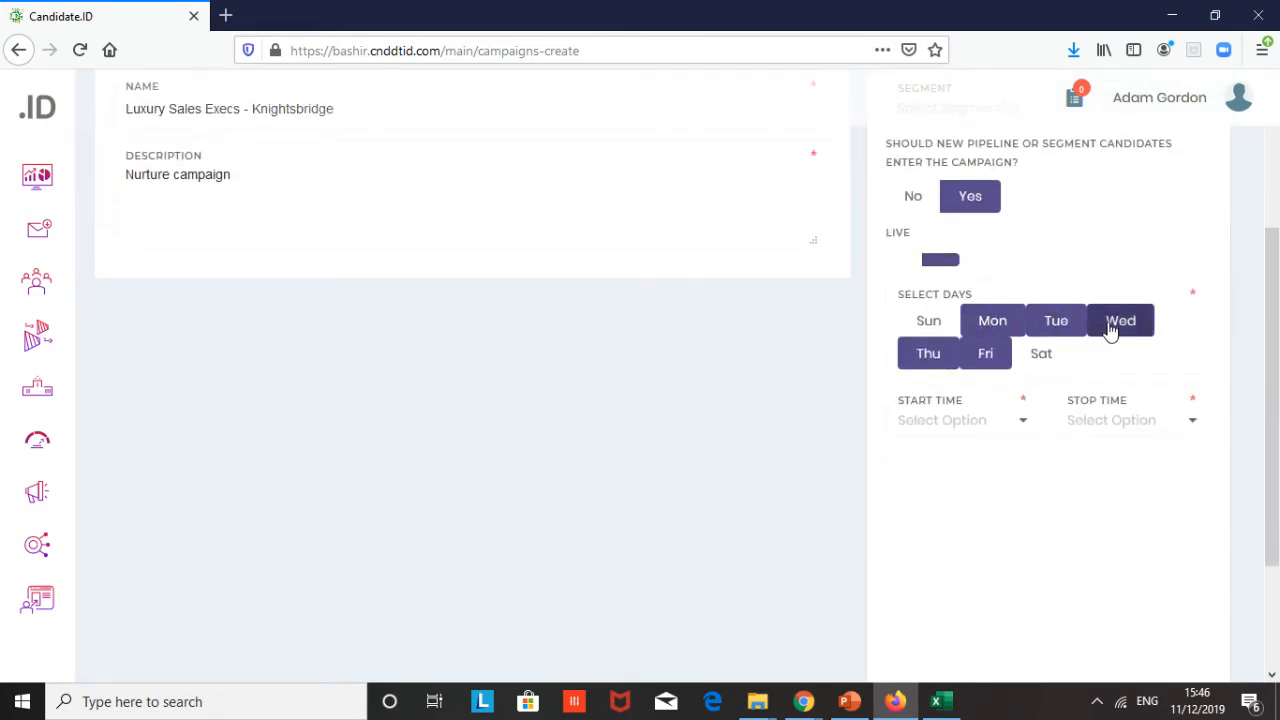
right_click(1103, 327)
click(1131, 325)
click(1128, 323)
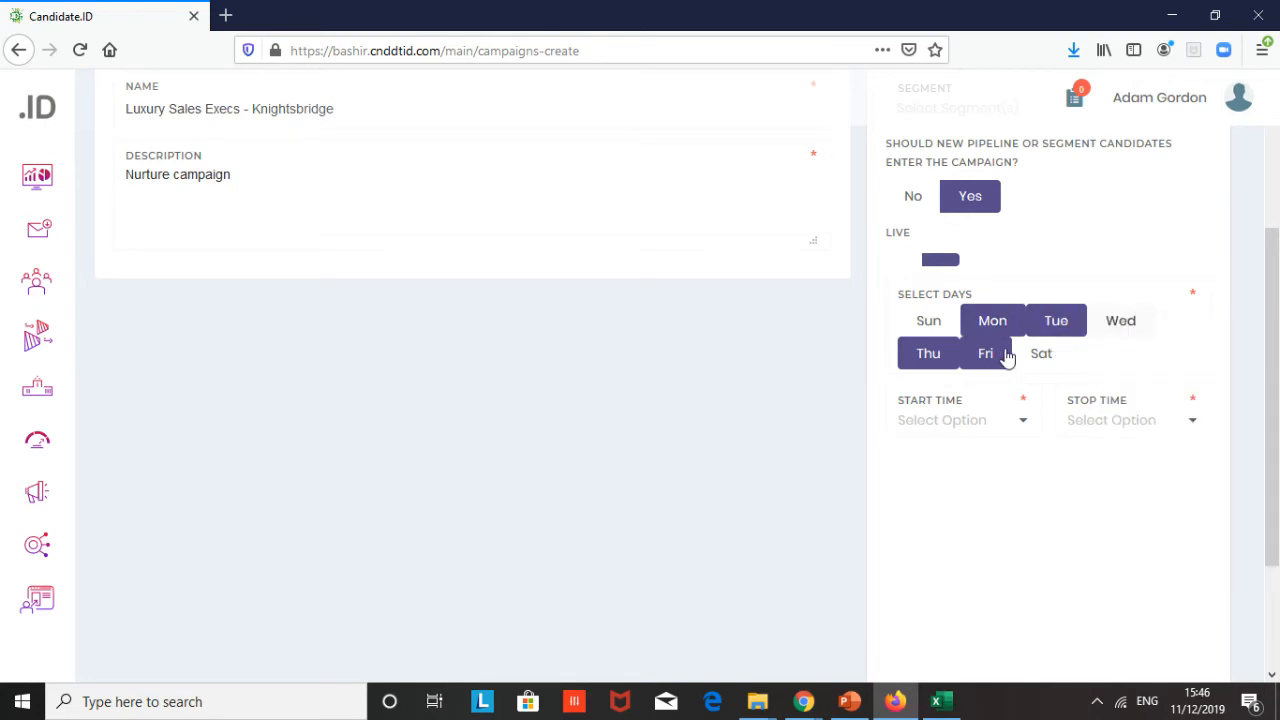
click(990, 357)
click(943, 362)
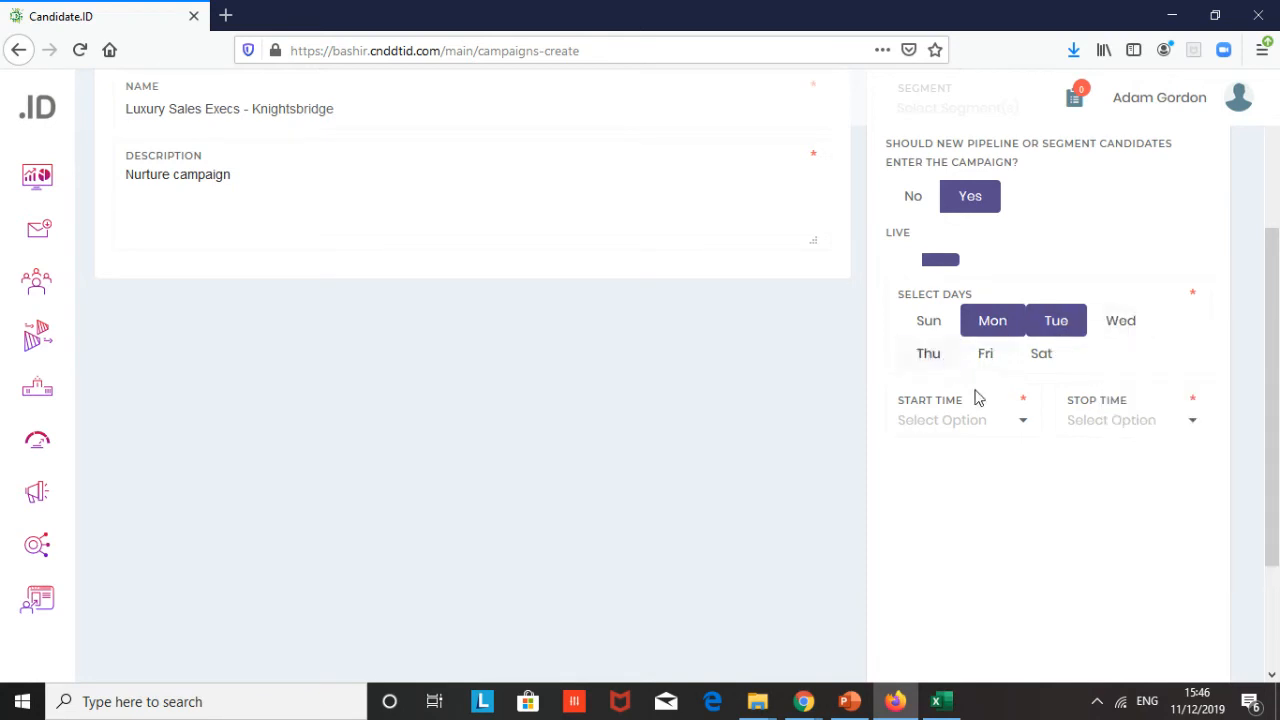
- Set the start time to 8.00 AM and the stop time to 9.00 AM, then save the campaign
click(1019, 428)
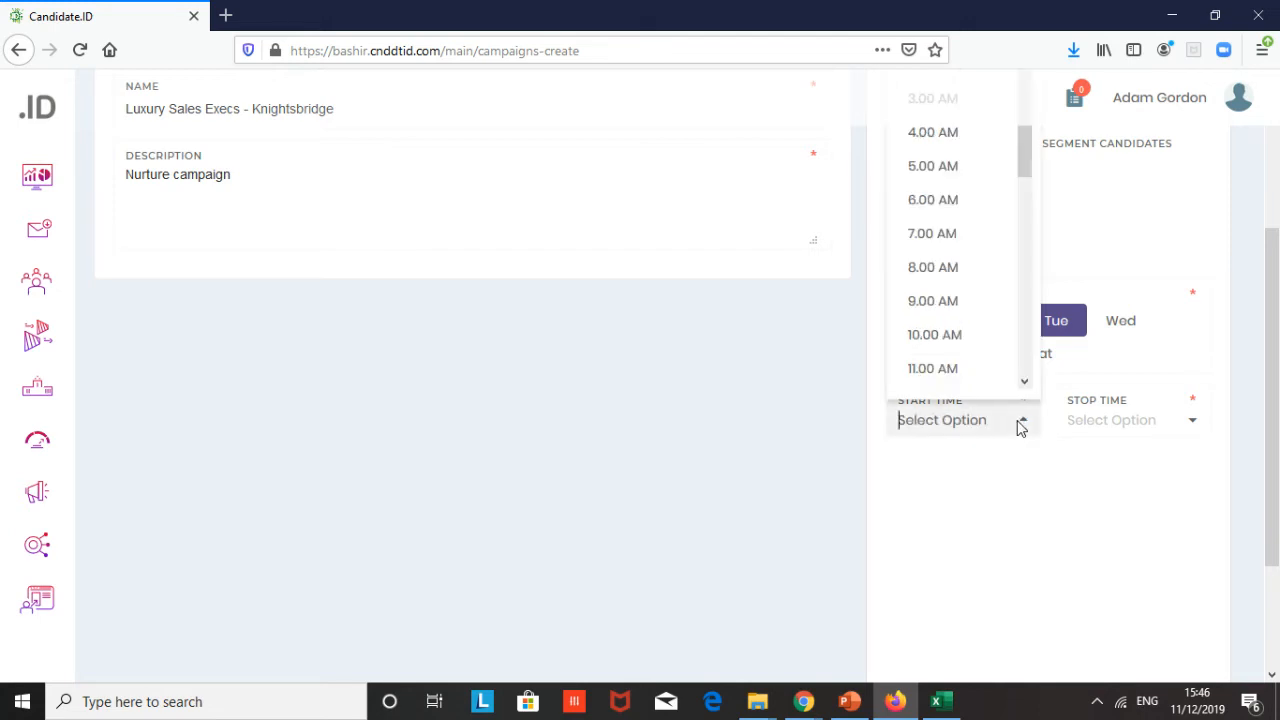
click(947, 270)
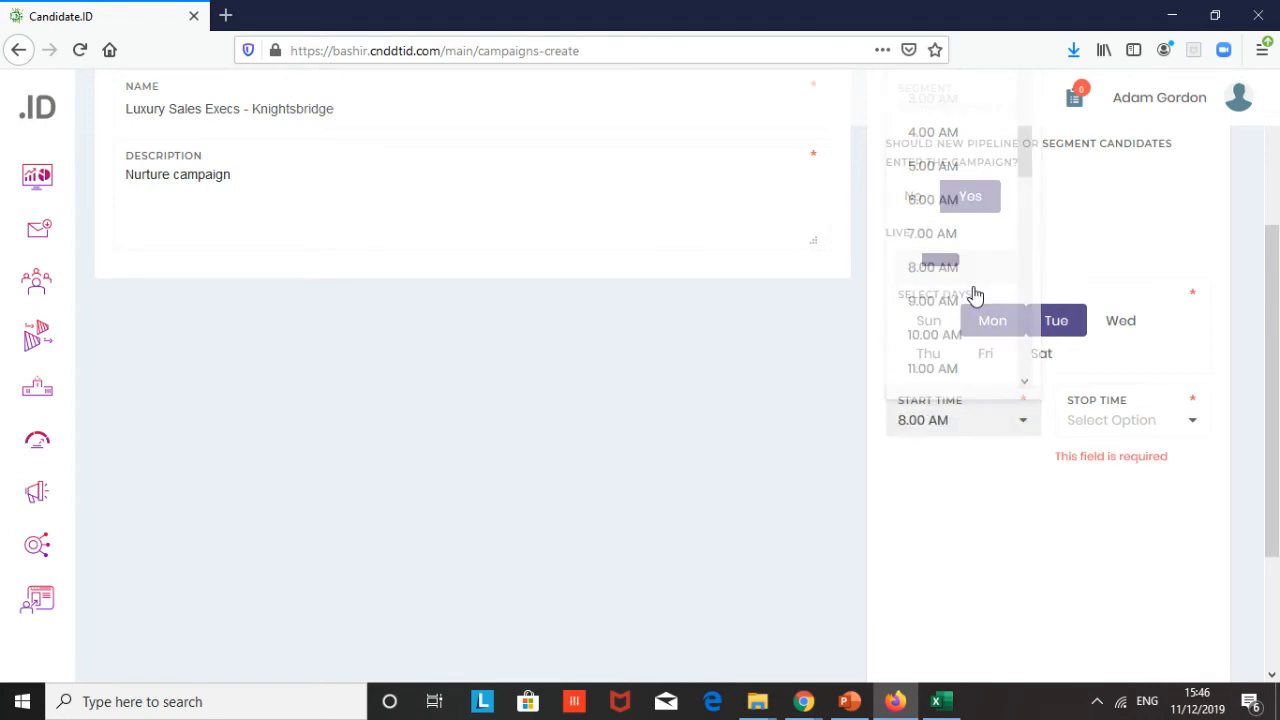
right_click(1193, 424)
right_click(1094, 426)
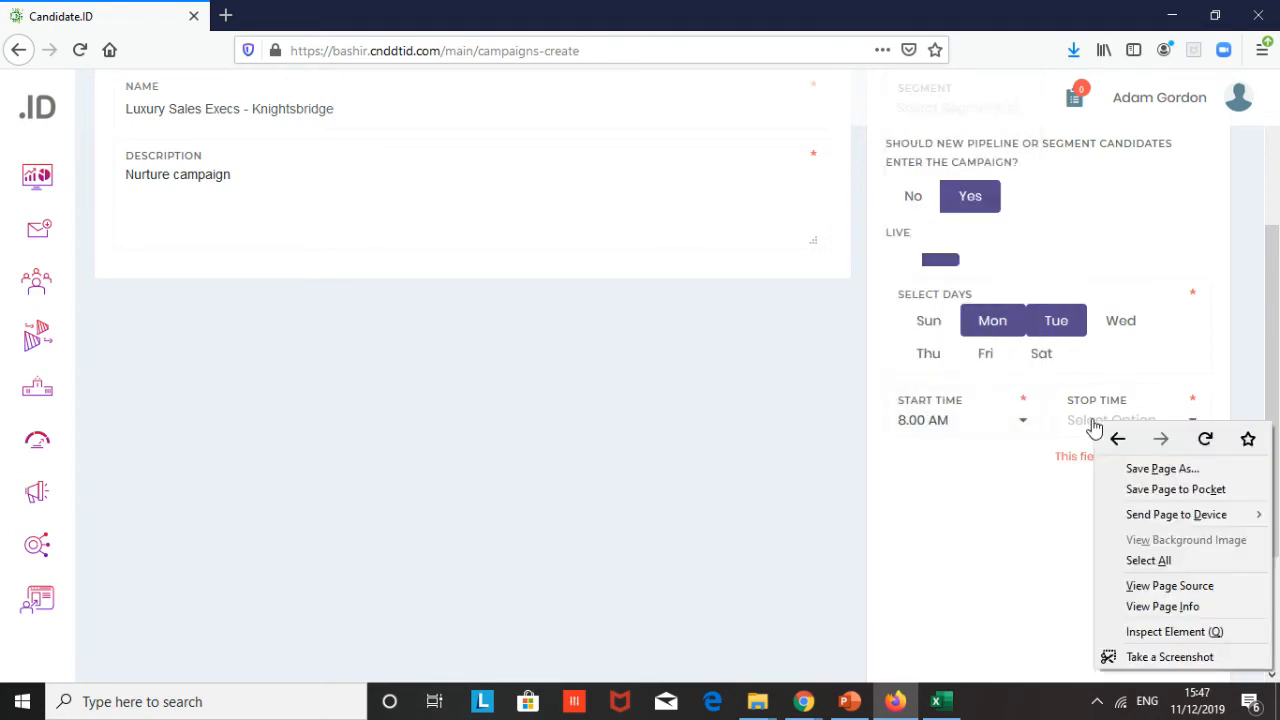
click(1094, 426)
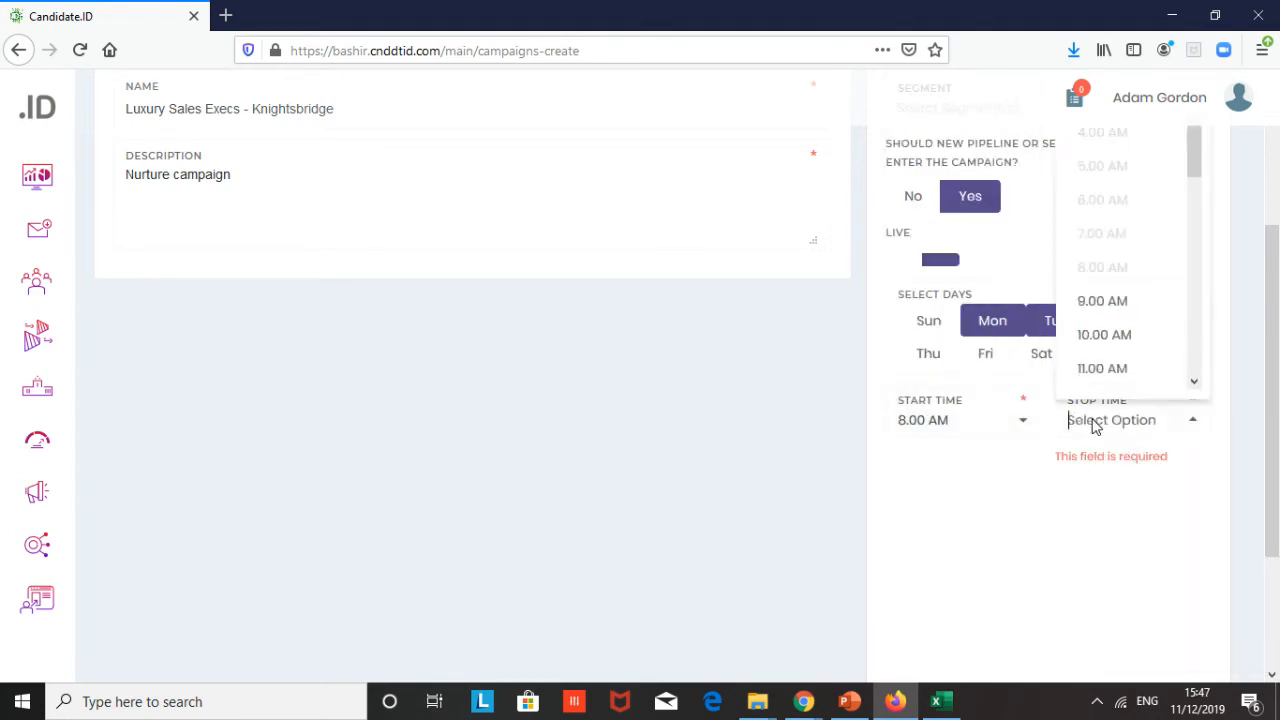
click(1120, 303)
scroll(774, 360, up, 3)
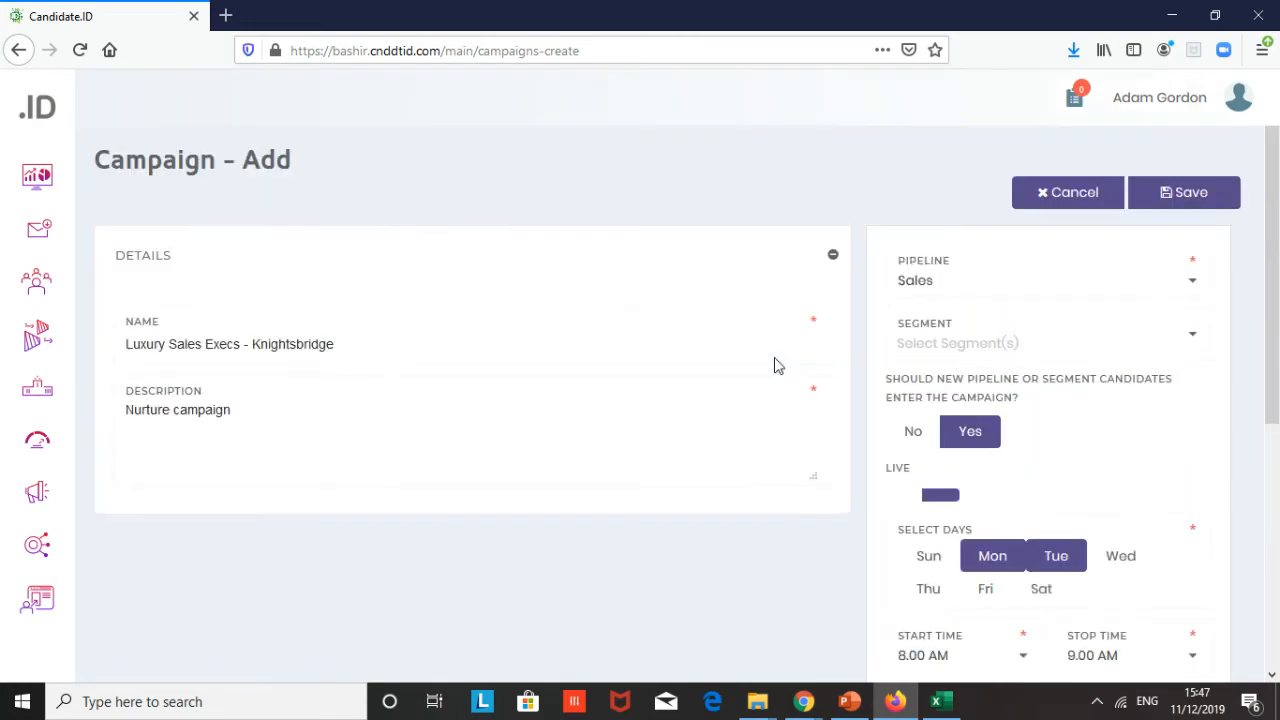
click(1194, 205)
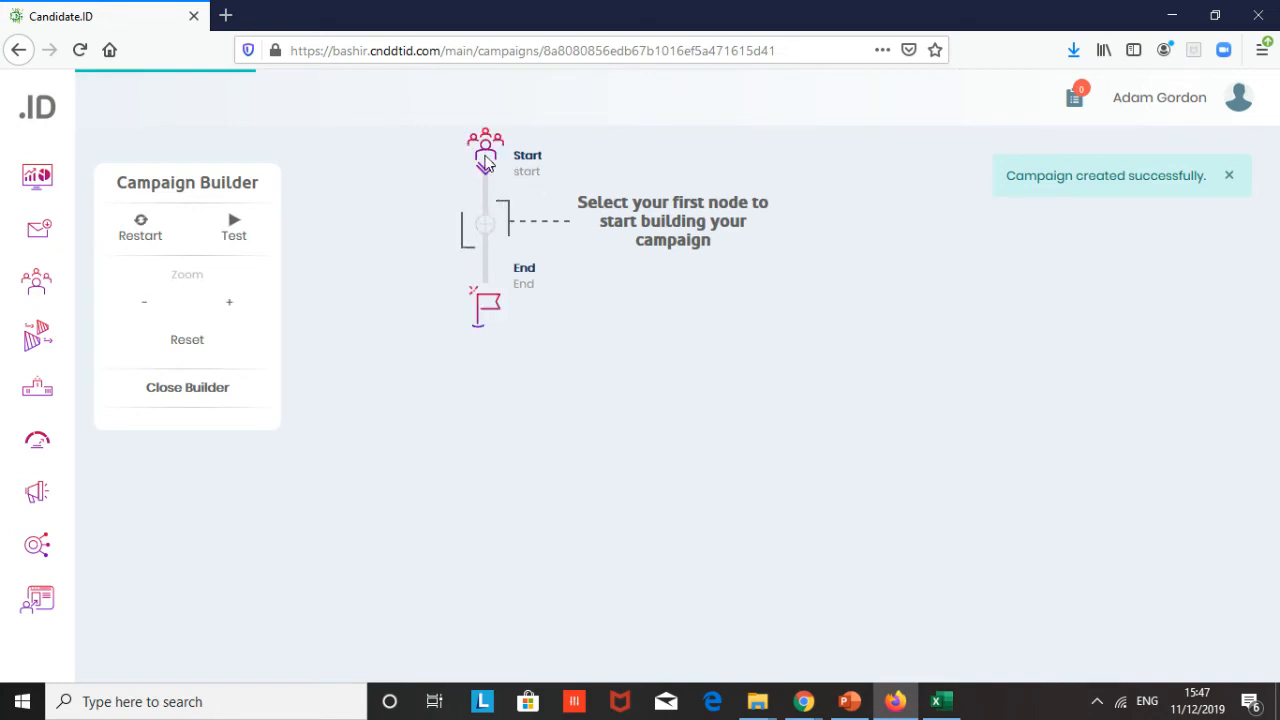
- Add a Send User an Email action as the first node, named E1, with a 3-day wait
click(484, 230)
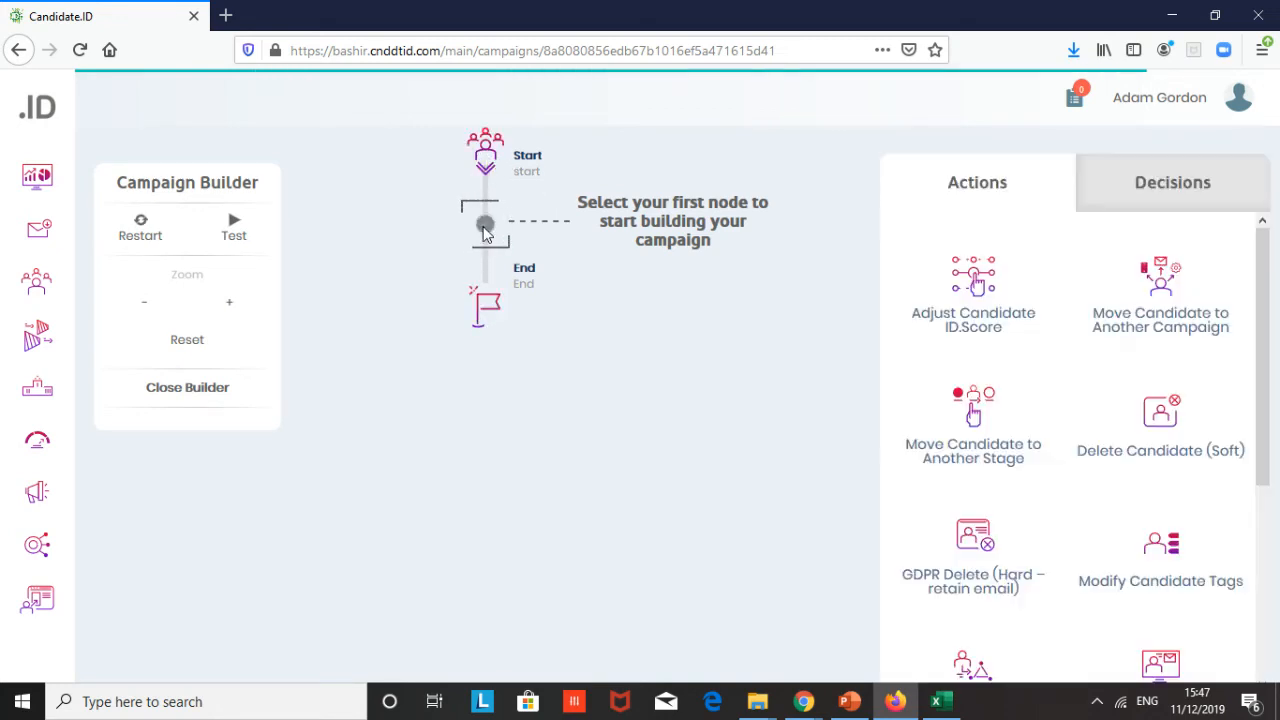
scroll(975, 405, down, 2)
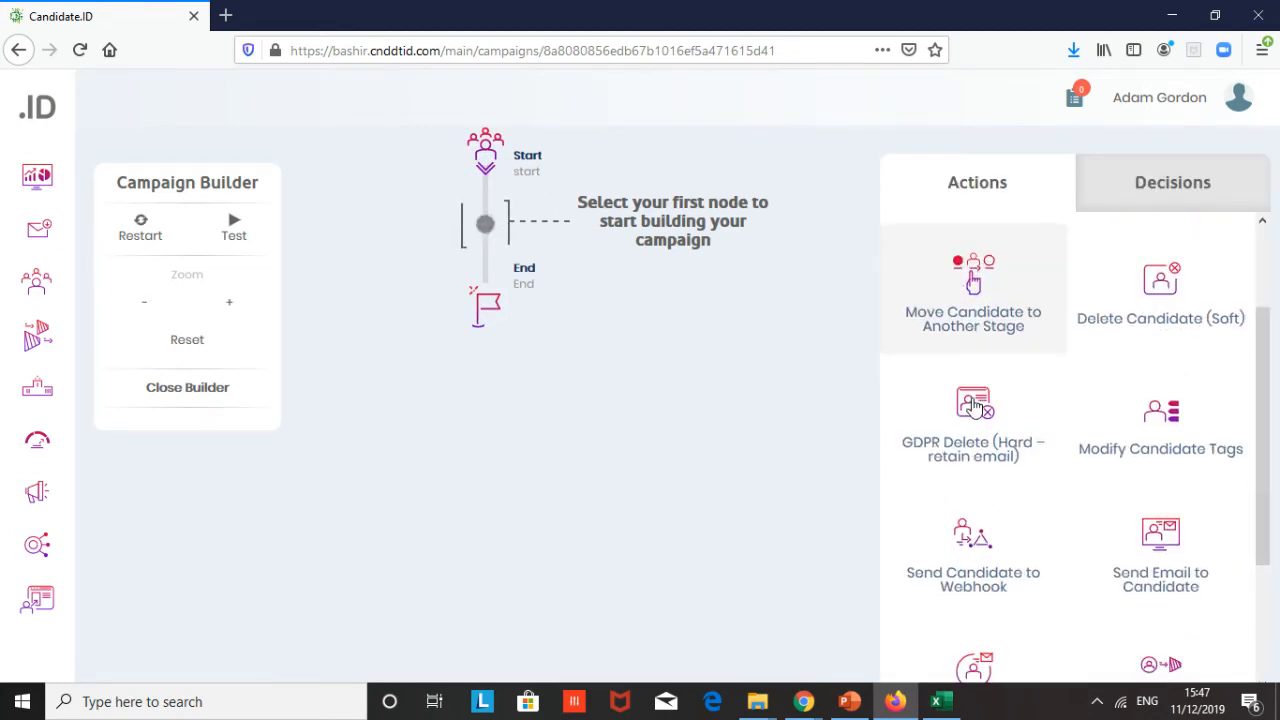
scroll(975, 405, down, 2)
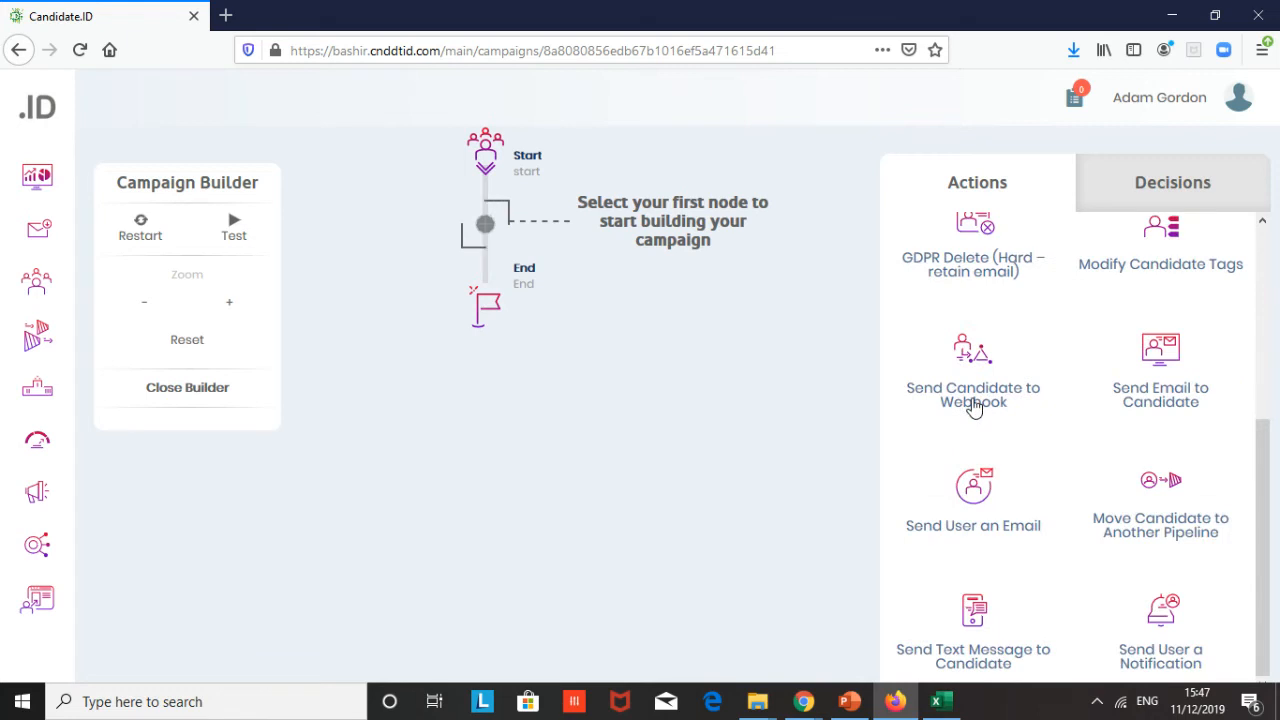
click(975, 505)
click(608, 278)
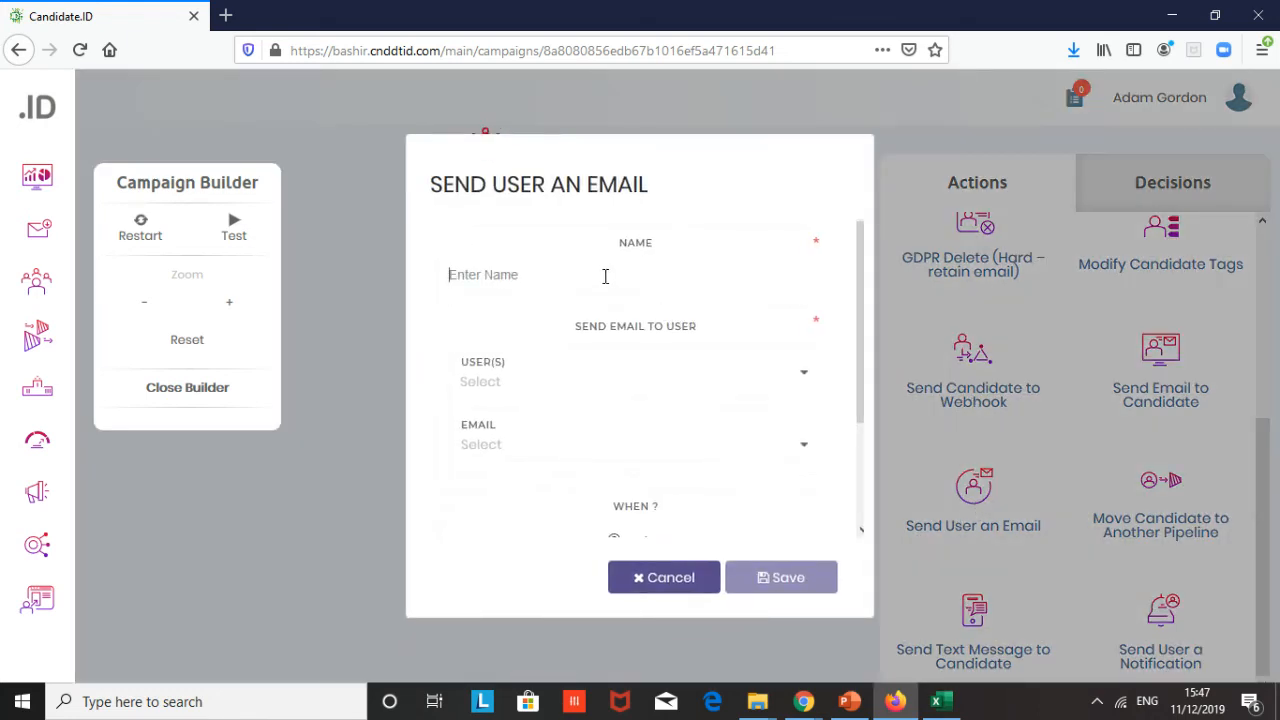
text(E1)
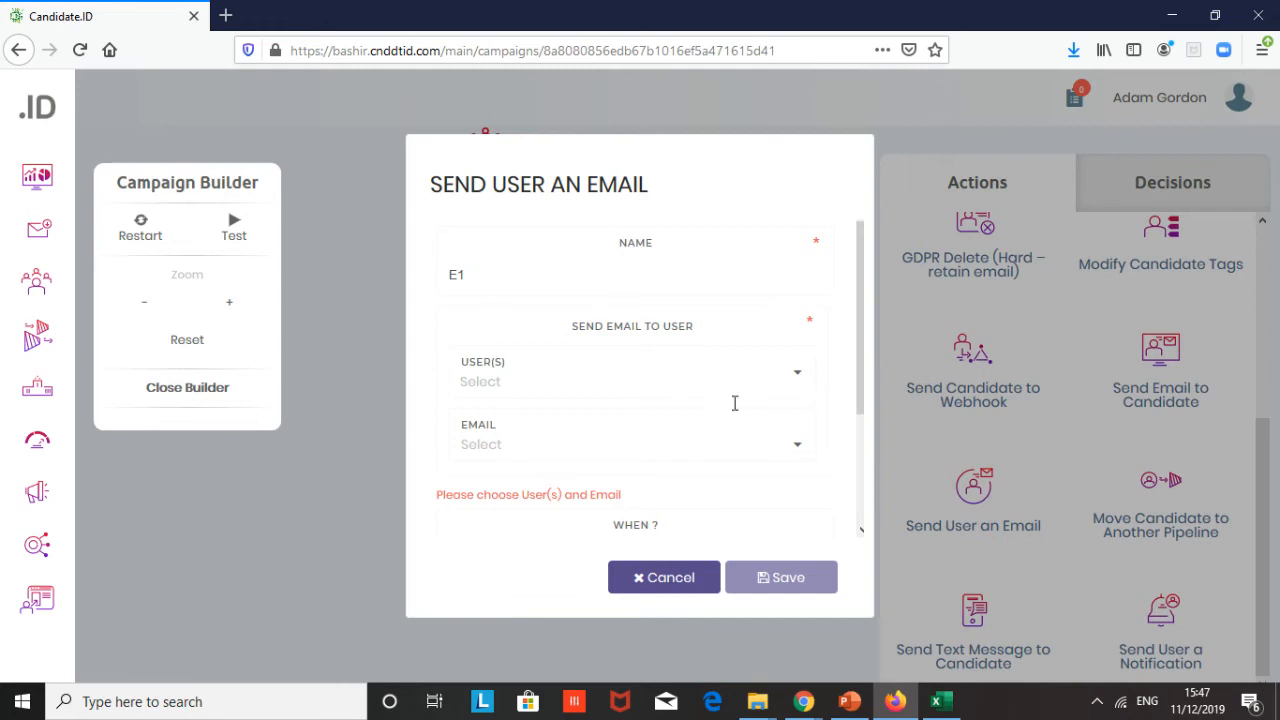
scroll(752, 481, down, 2)
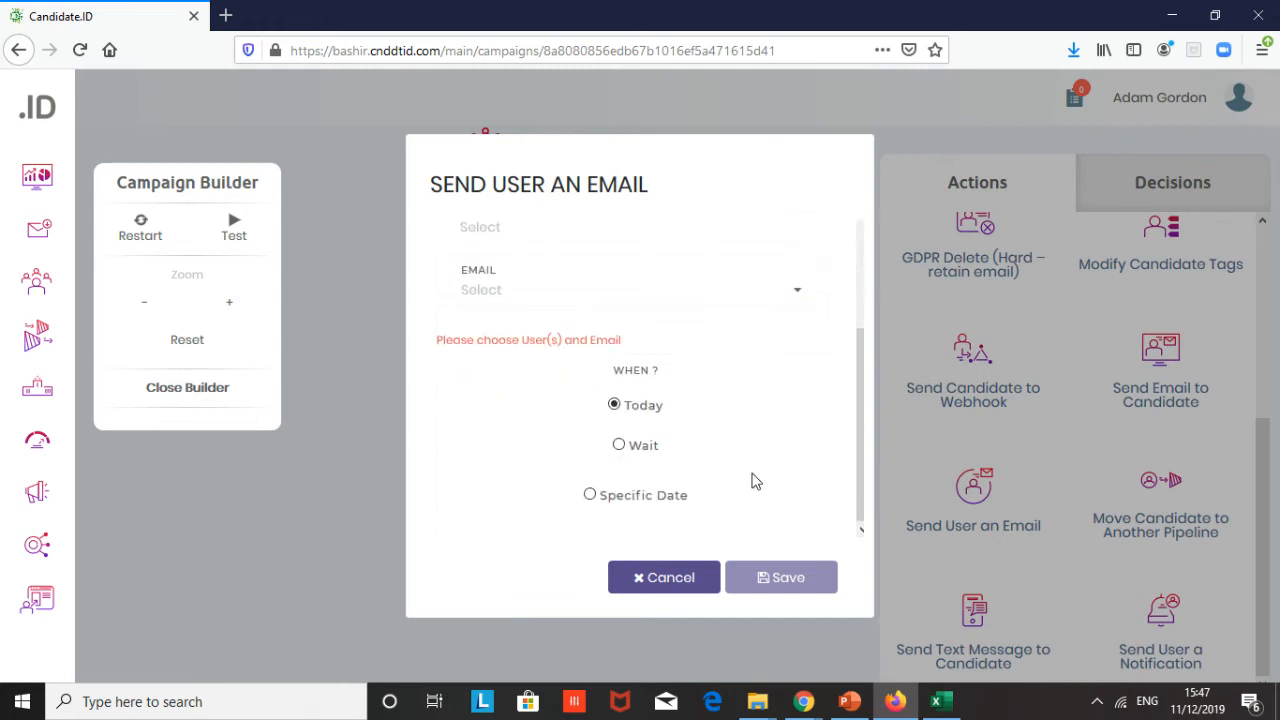
click(618, 445)
click(643, 481)
text(3)
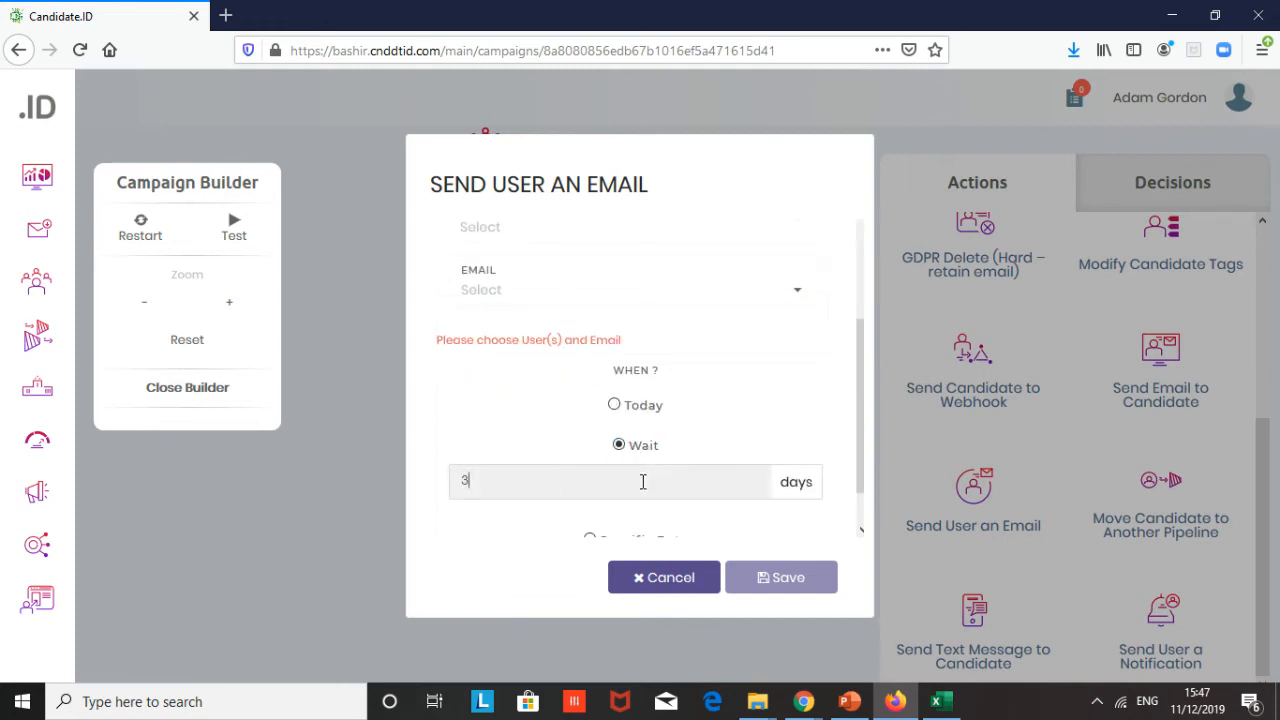
click(764, 576)
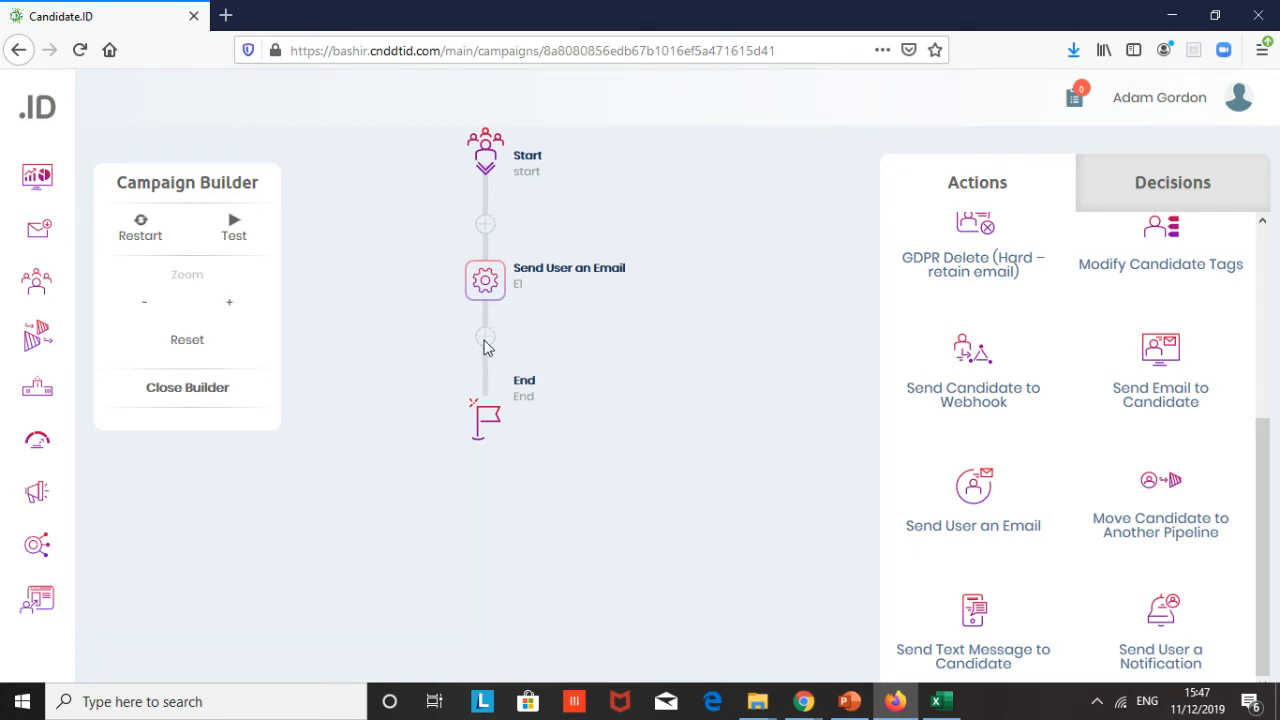
- Add a Candidate Open Emails decision after E1, named E1 open, evaluated after a 2-day wait
click(1184, 188)
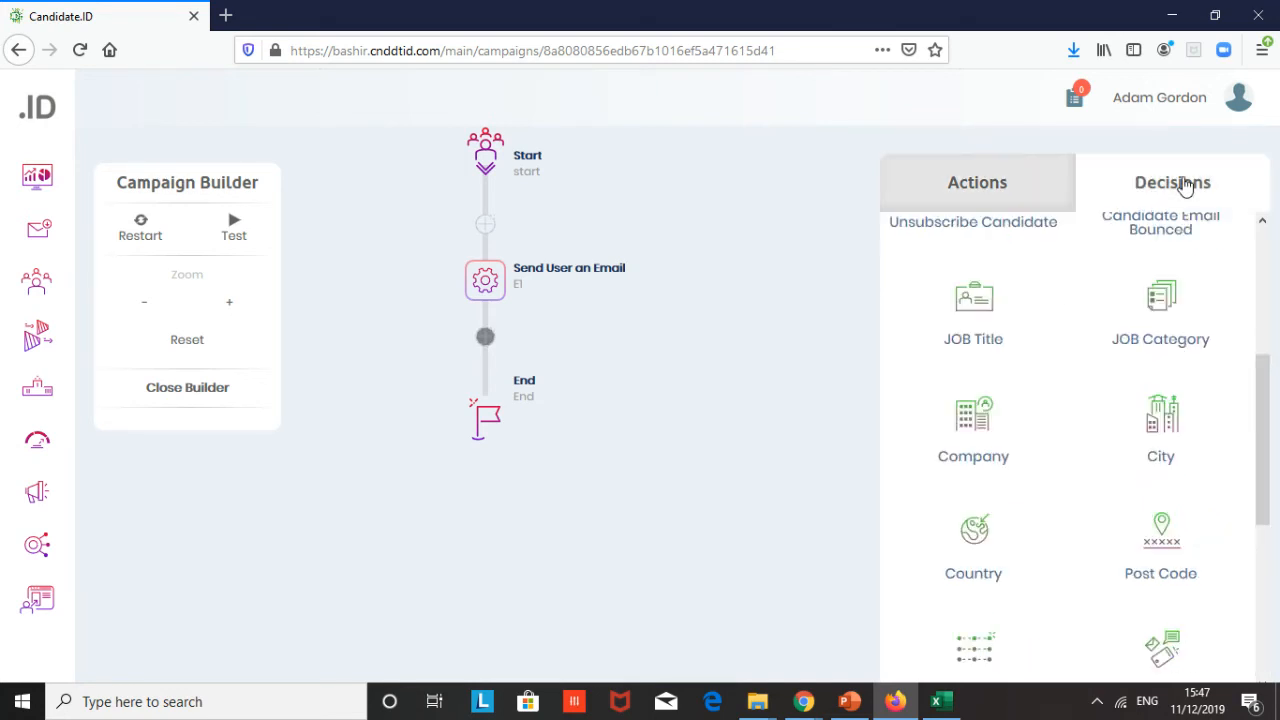
scroll(1077, 480, down, 4)
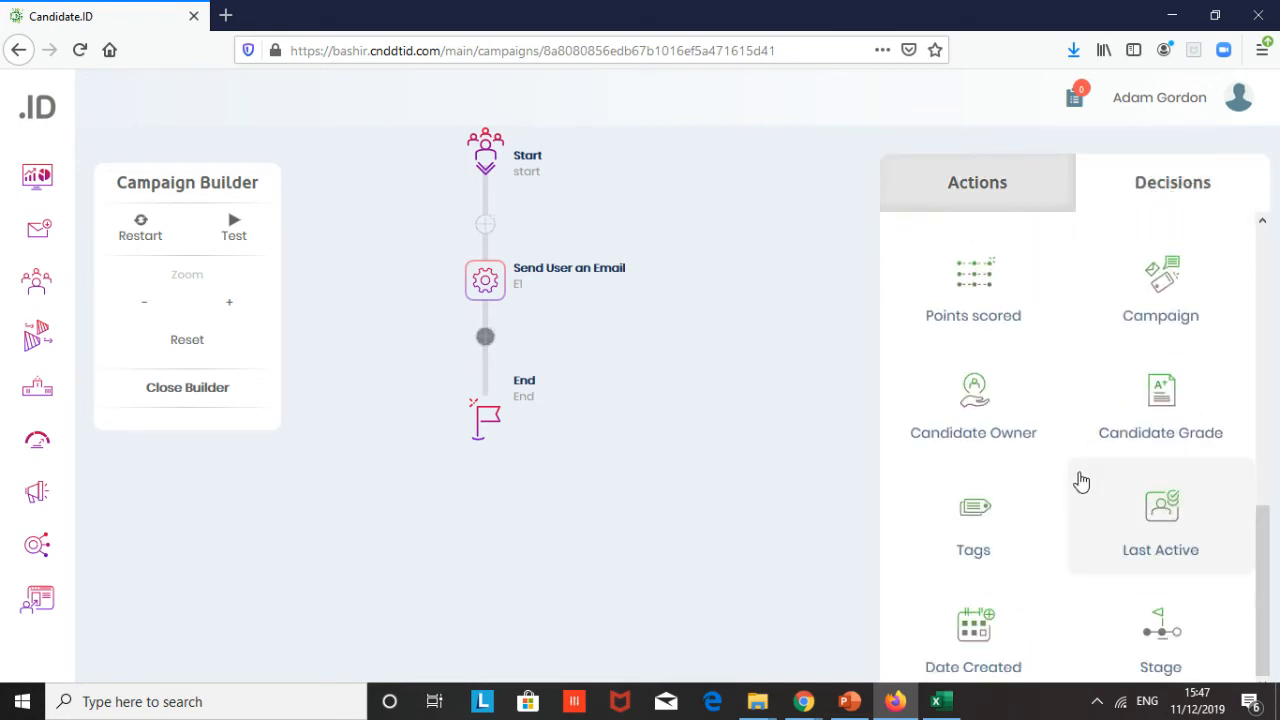
scroll(1080, 480, up, 4)
click(977, 275)
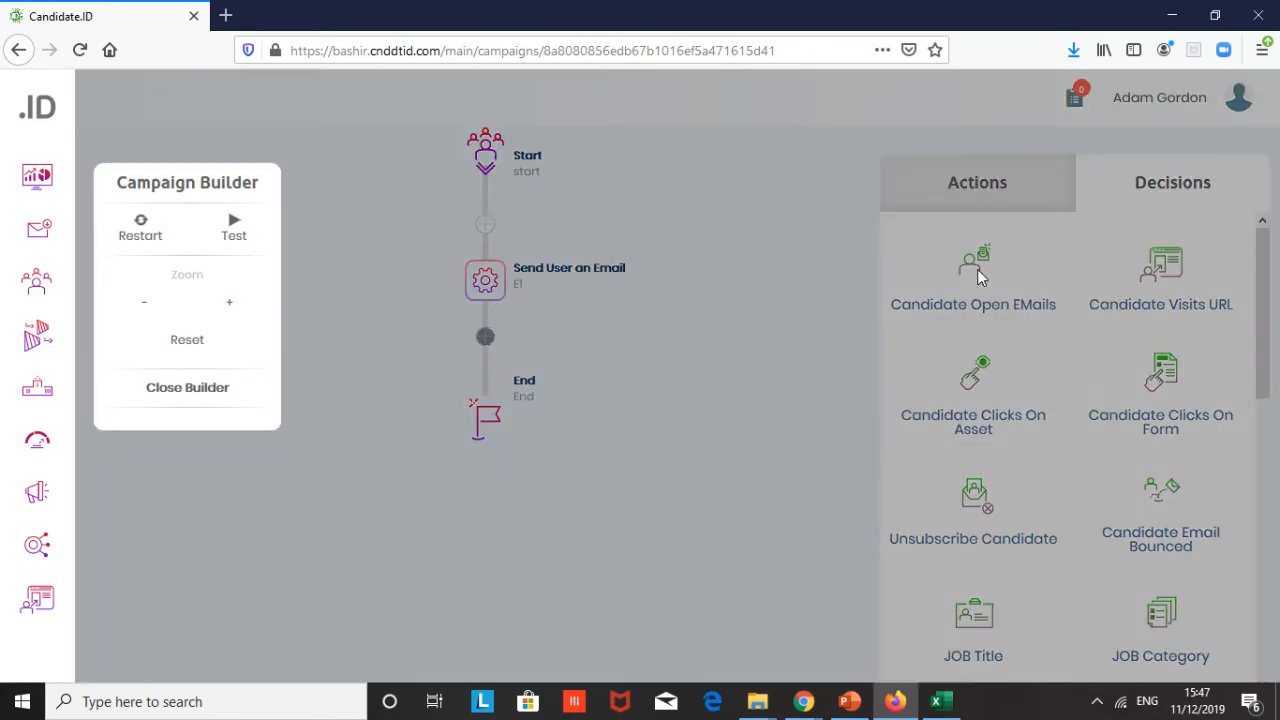
scroll(631, 287, up, 1)
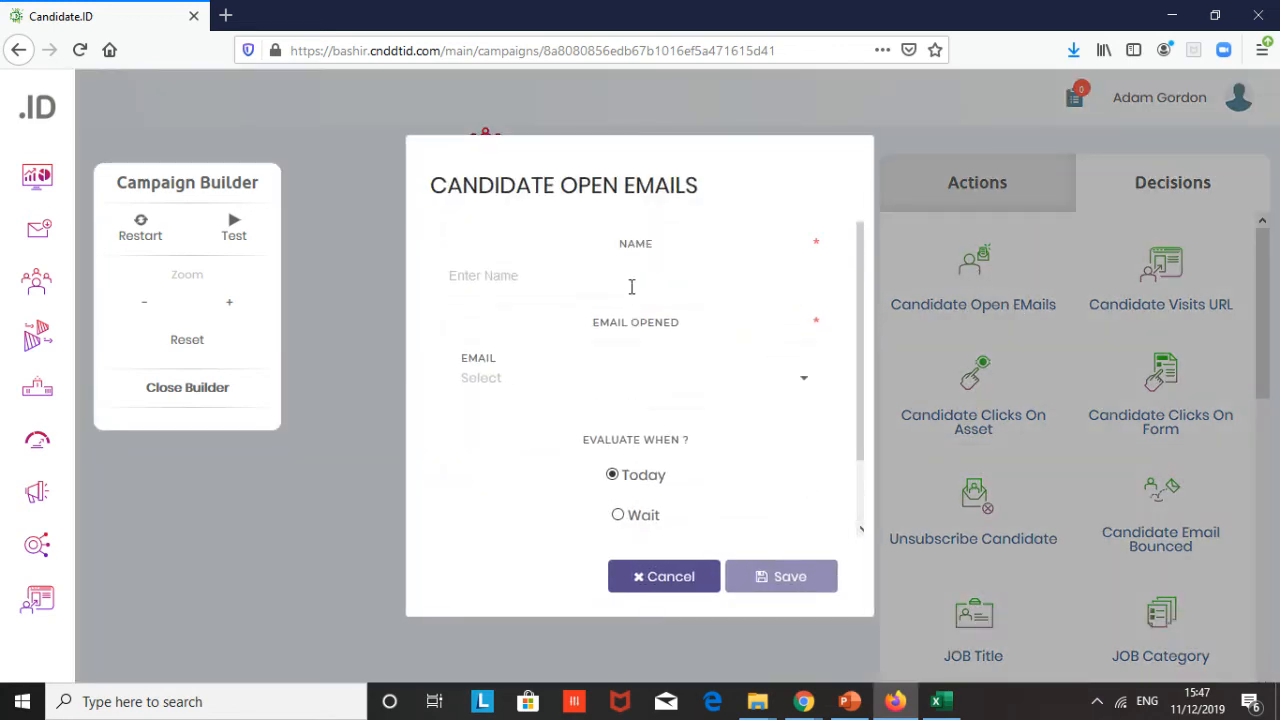
click(568, 275)
text(E1 open)
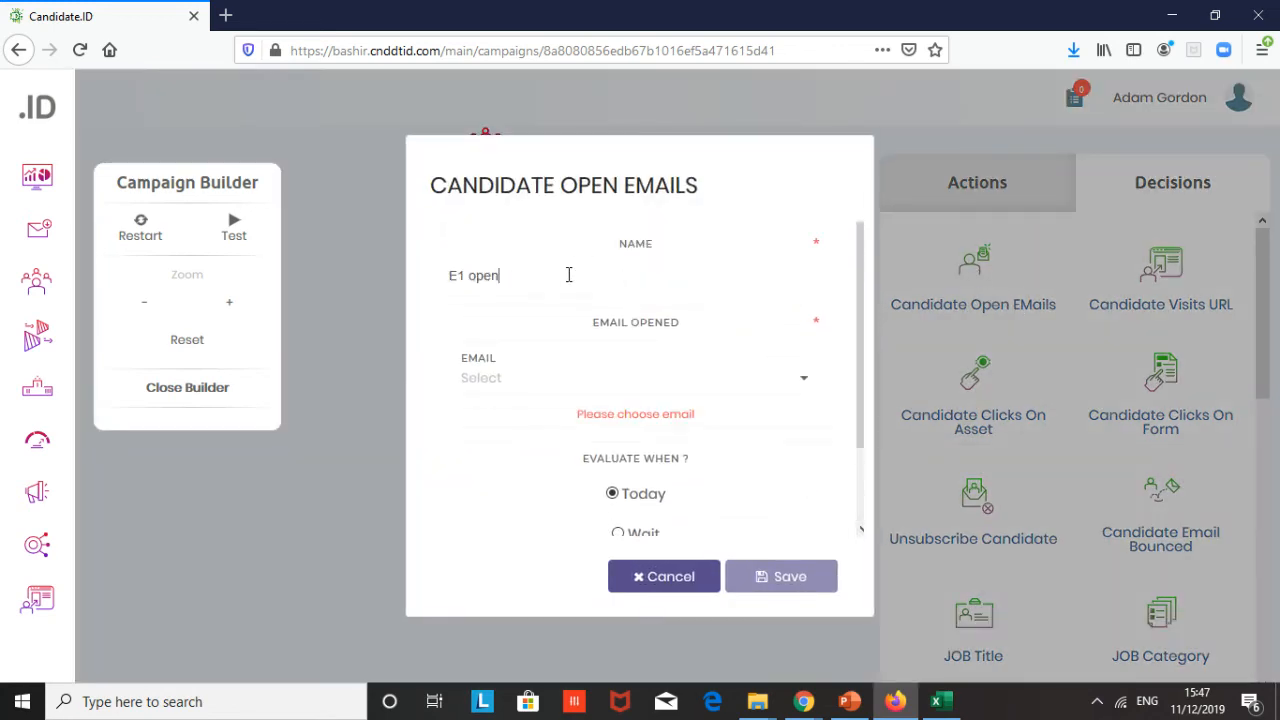
scroll(572, 285, down, 1)
click(620, 446)
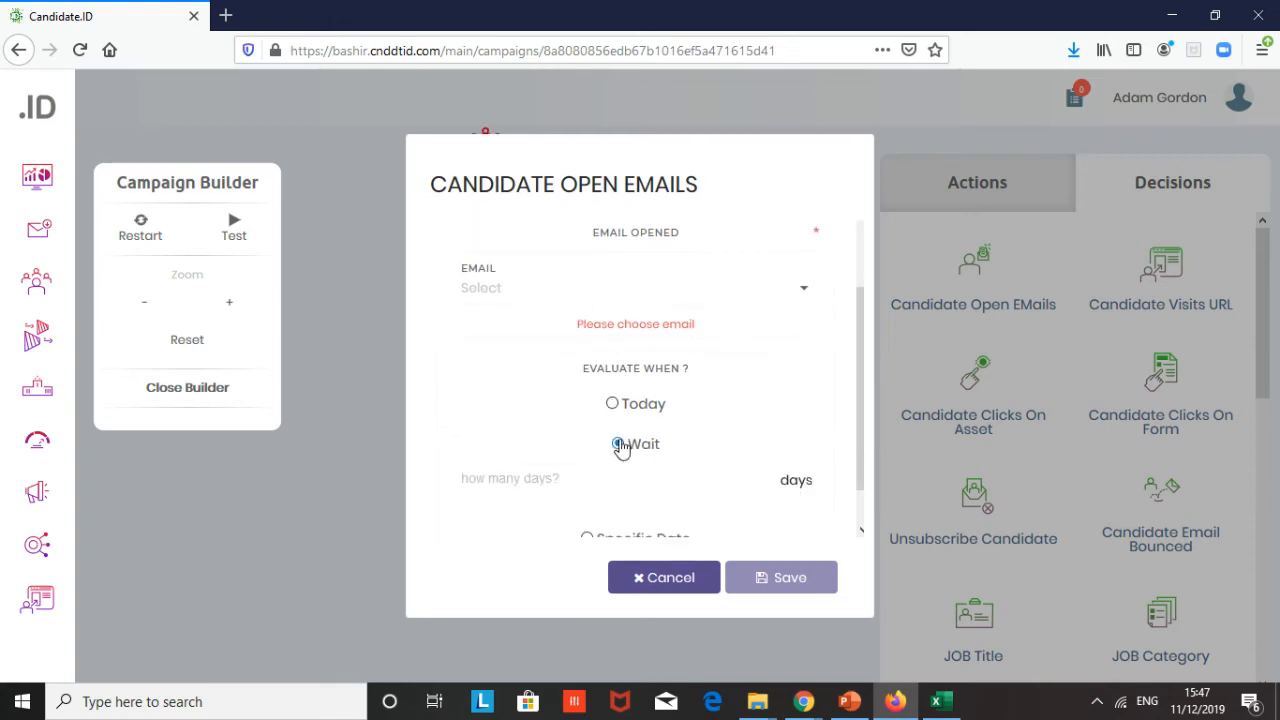
click(643, 477)
text(2)
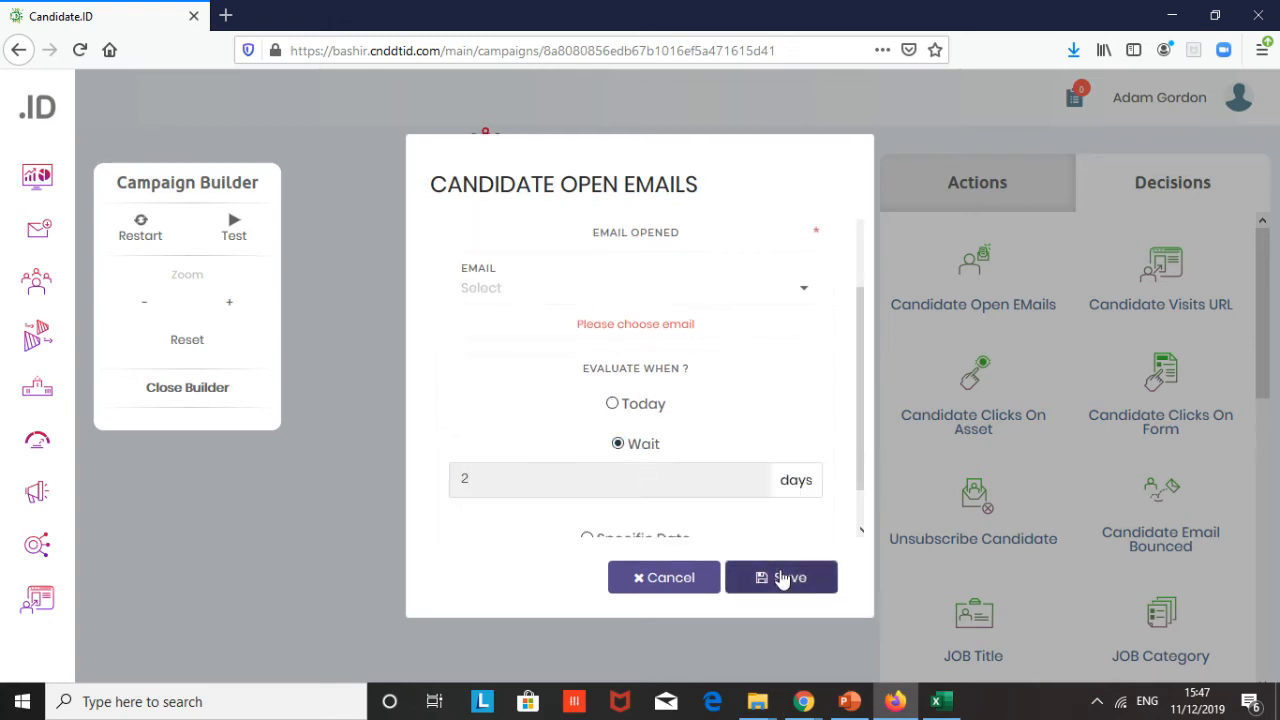
click(783, 579)
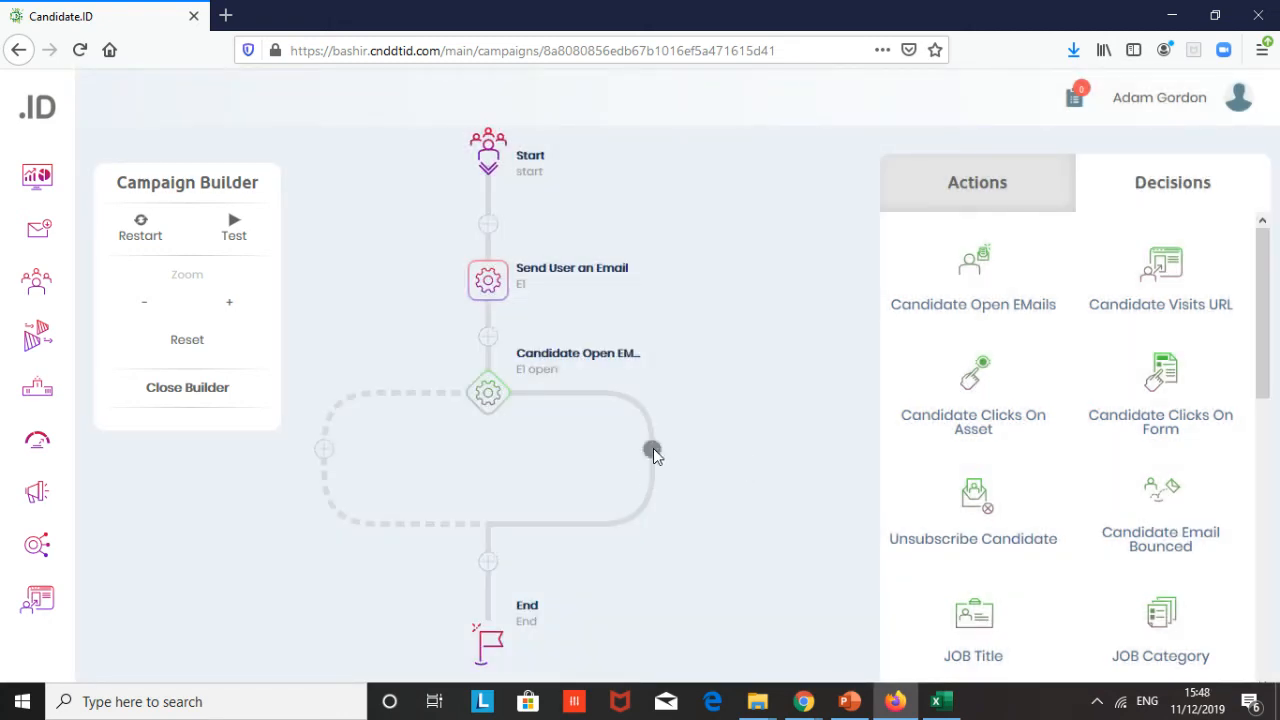
- Add an Adjust Candidate ID.Score action on the decision's solid branch, named E1 open, adjusting the score by 1
click(979, 185)
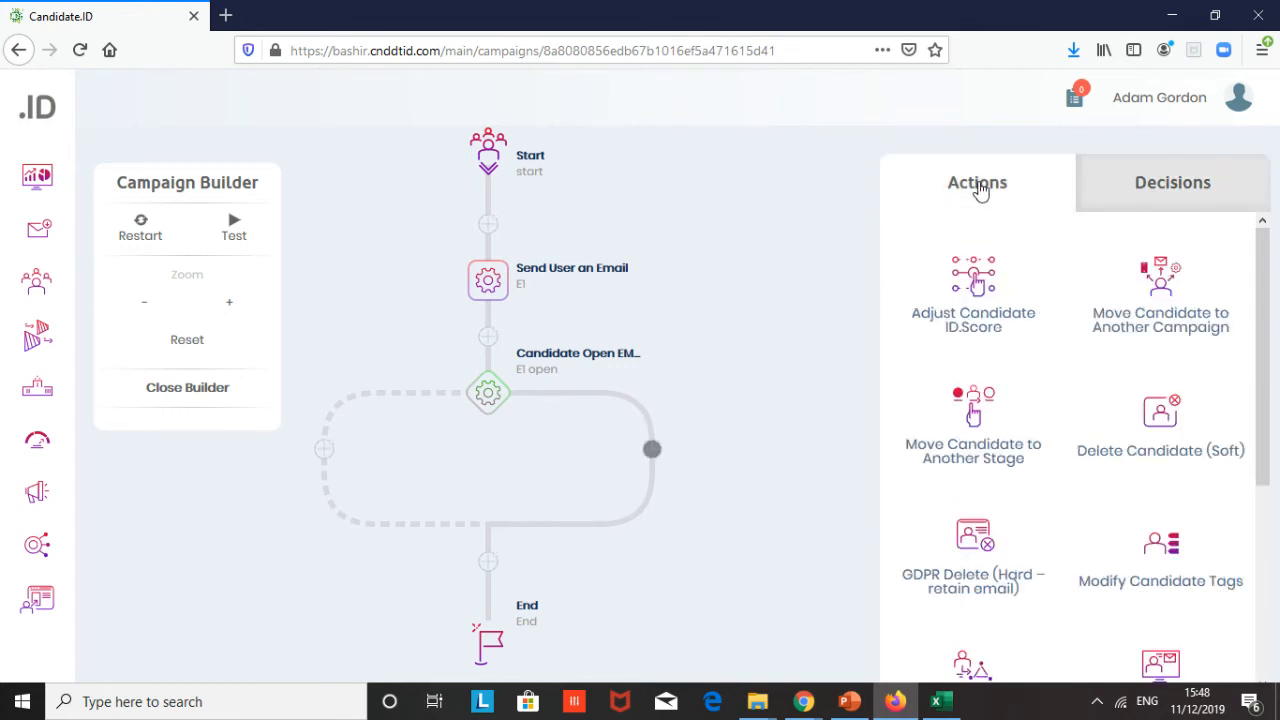
click(975, 285)
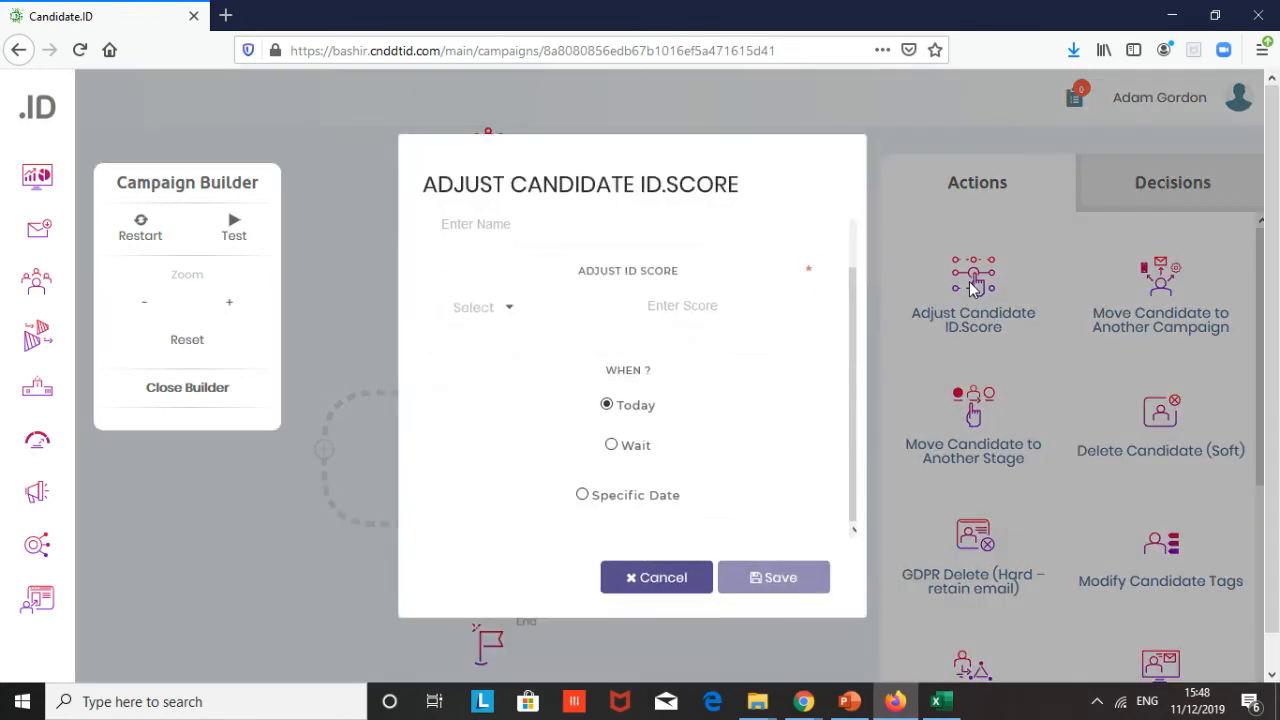
click(543, 274)
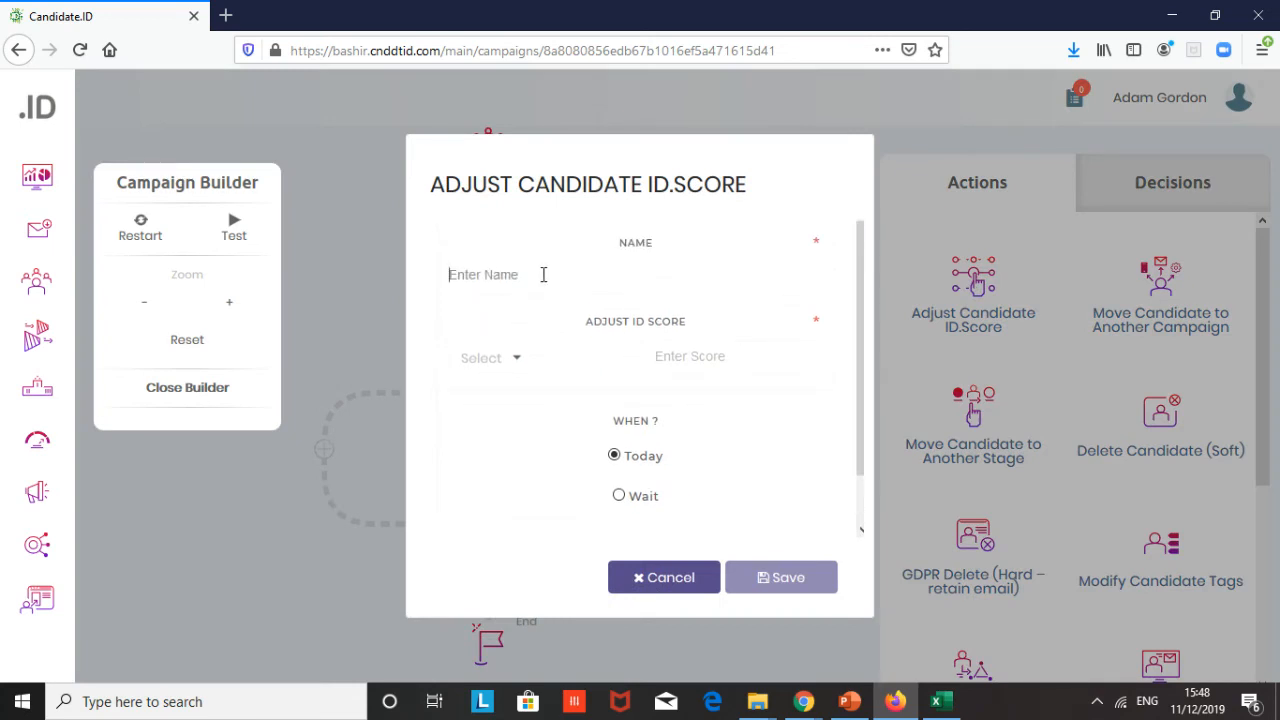
text(Ema)
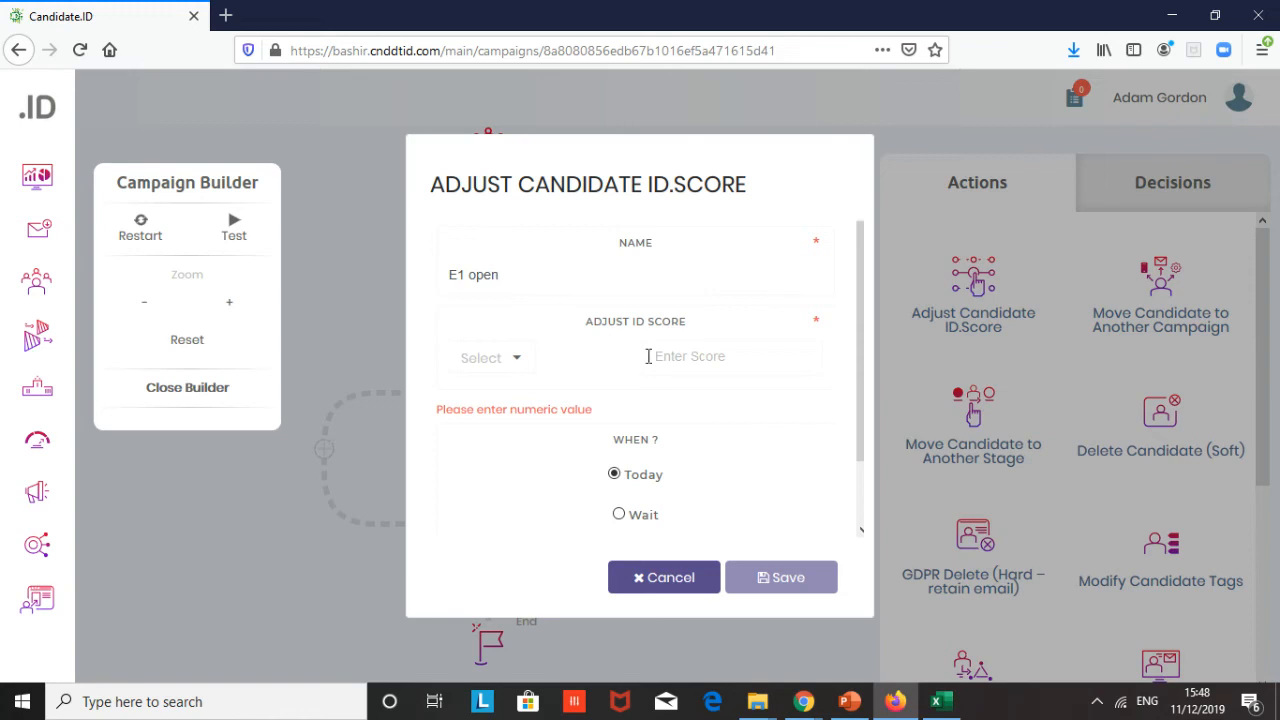
scroll(677, 400, down, 1)
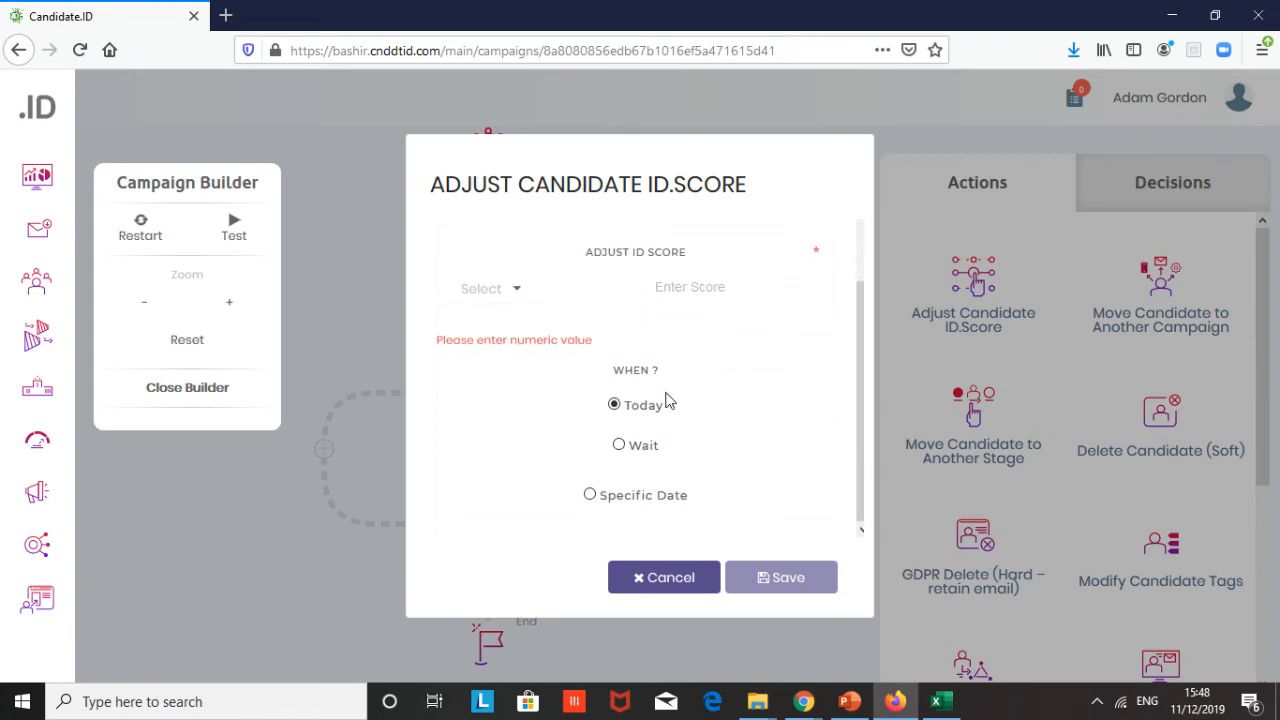
click(718, 296)
text(1)
click(517, 292)
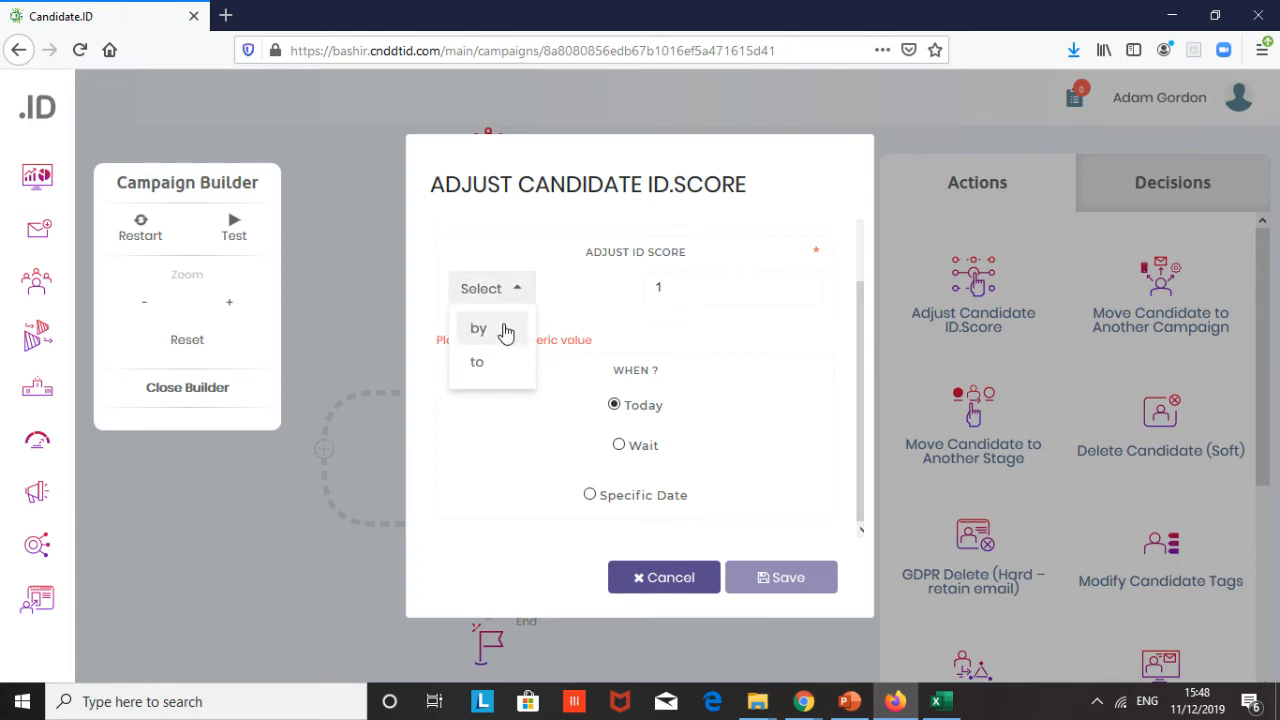
click(505, 328)
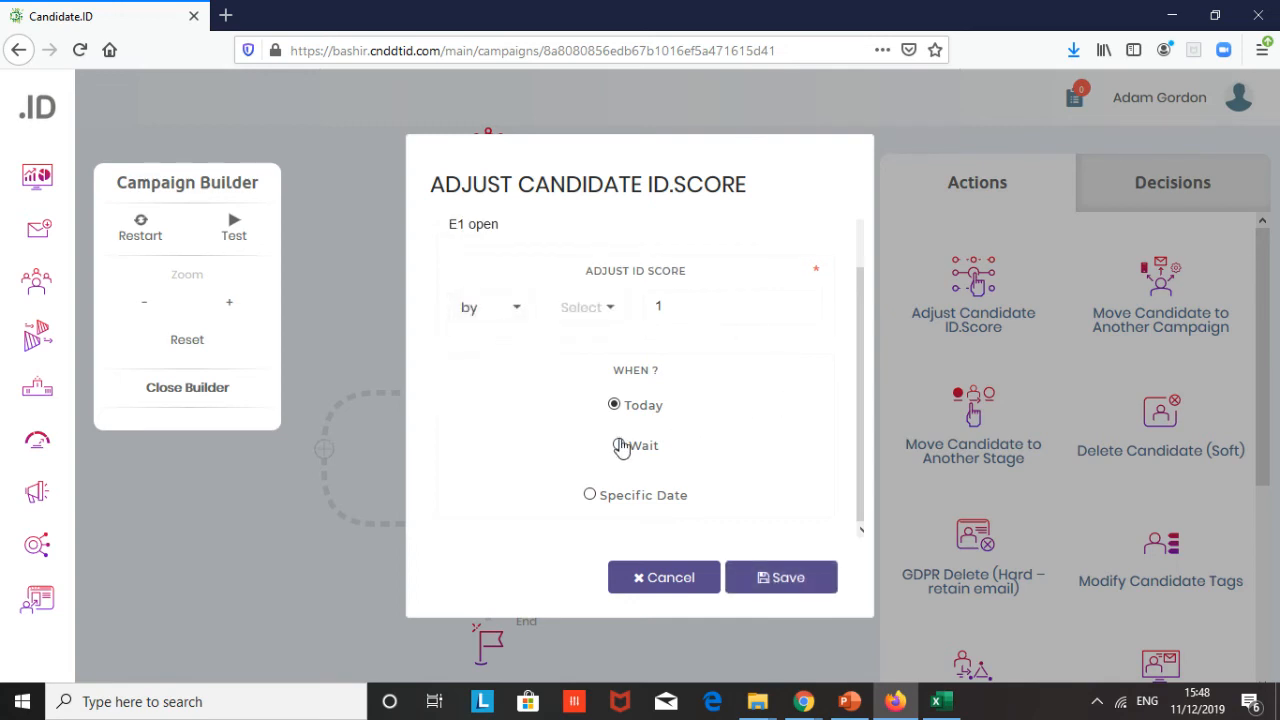
click(780, 572)
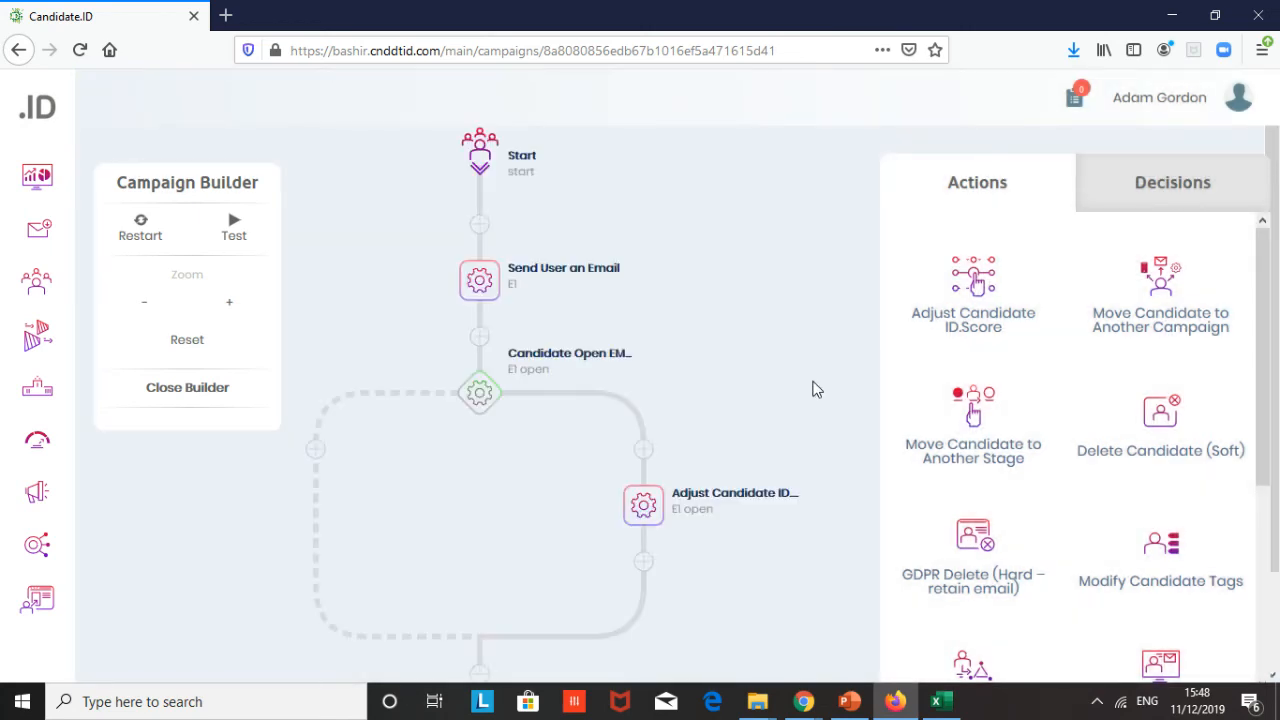
- Add a Send User an Email action after the score adjustment, named E2, with a 2-day wait
scroll(812, 390, down, 1)
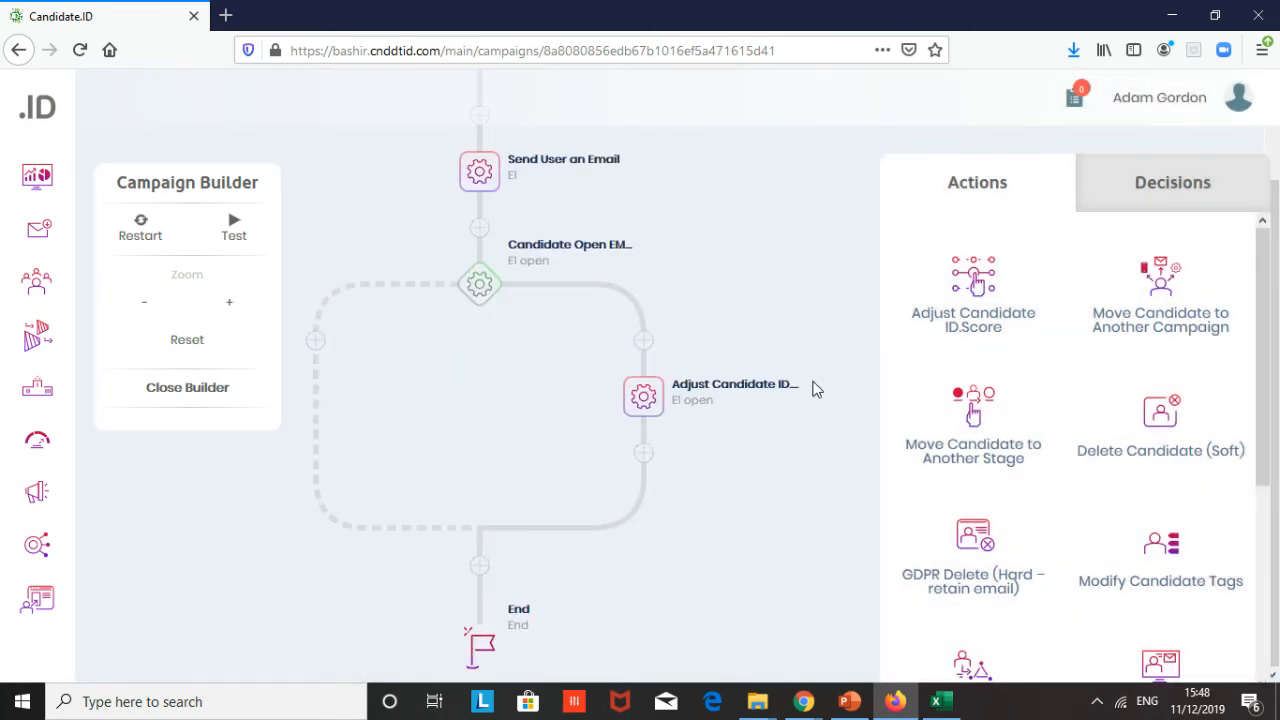
click(644, 455)
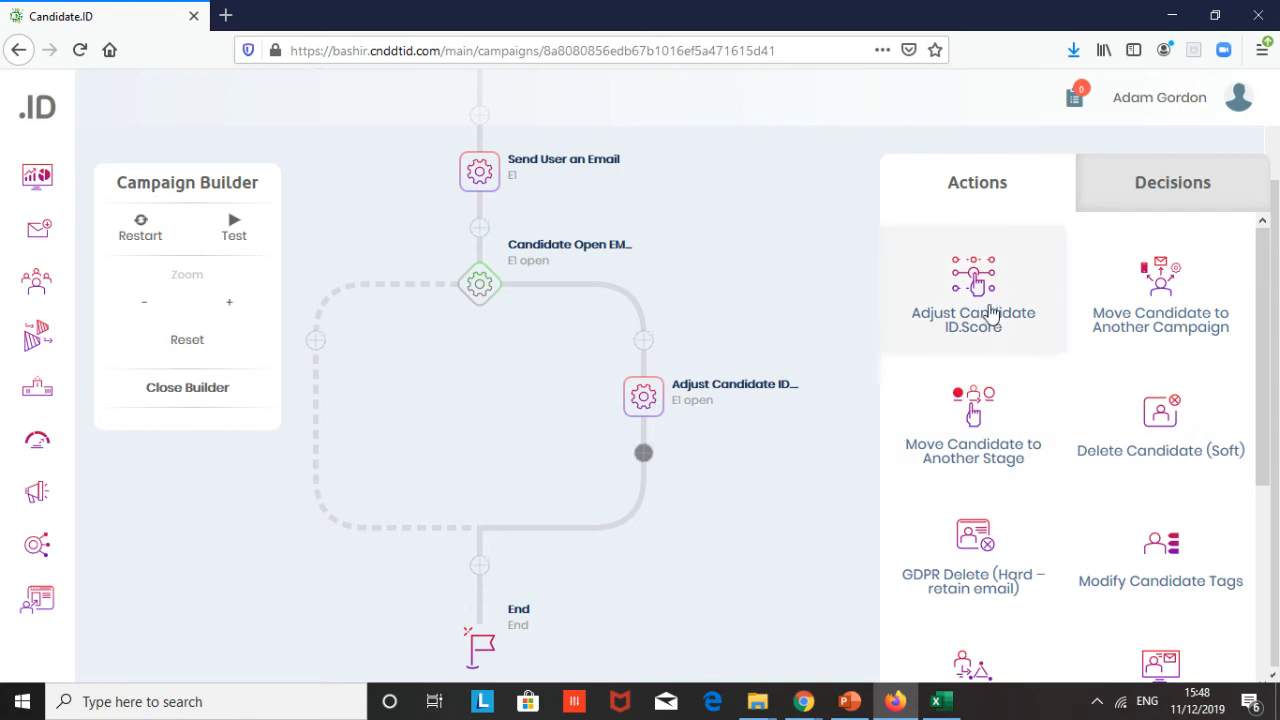
scroll(990, 315, down, 3)
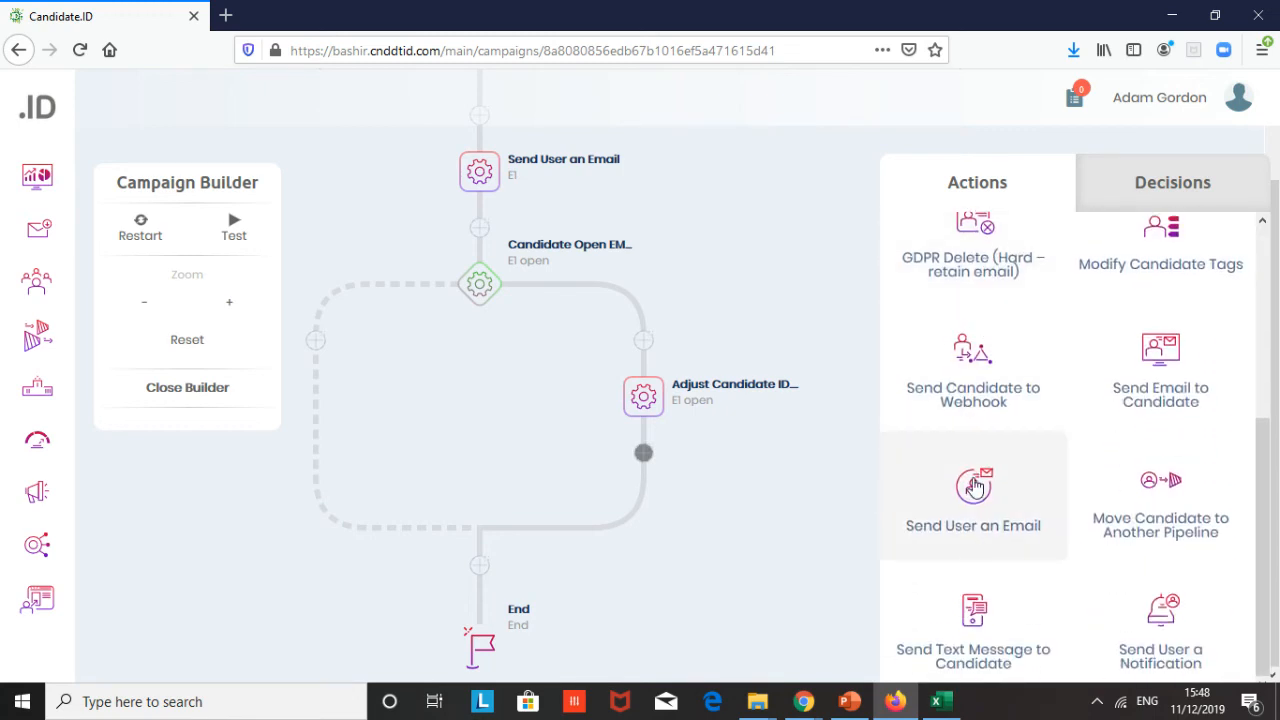
click(974, 487)
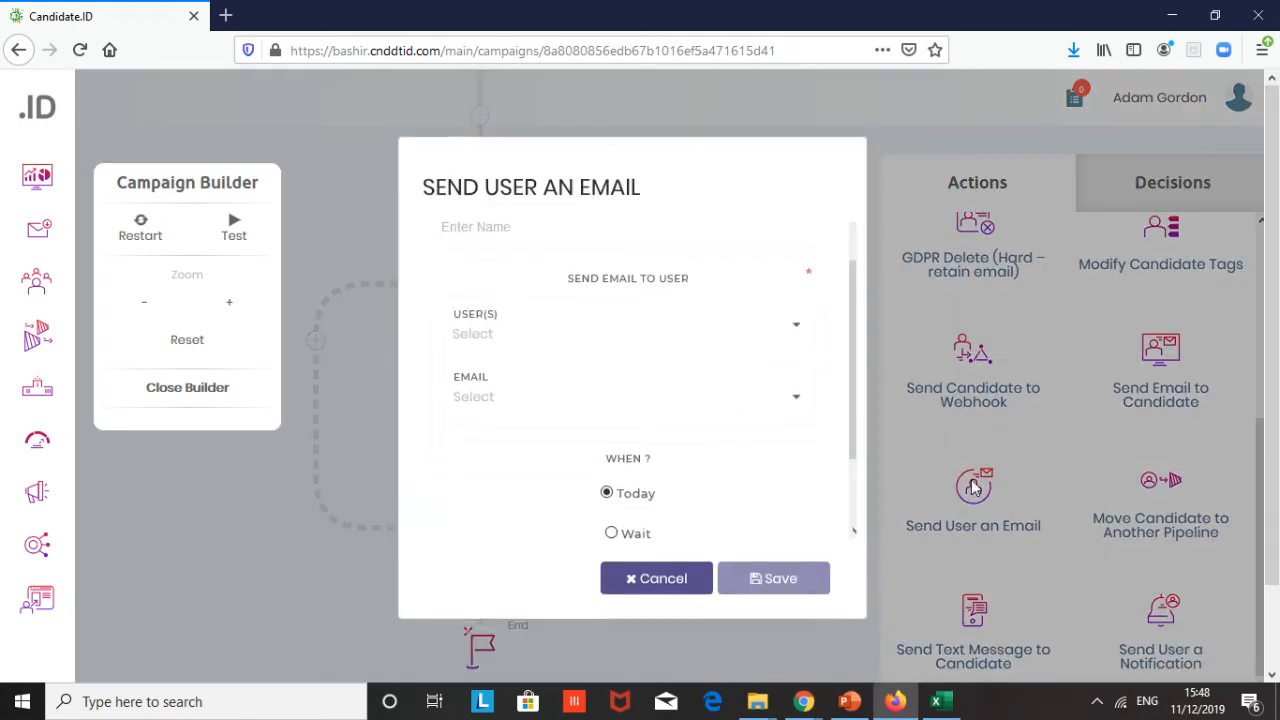
click(529, 229)
text(E2)
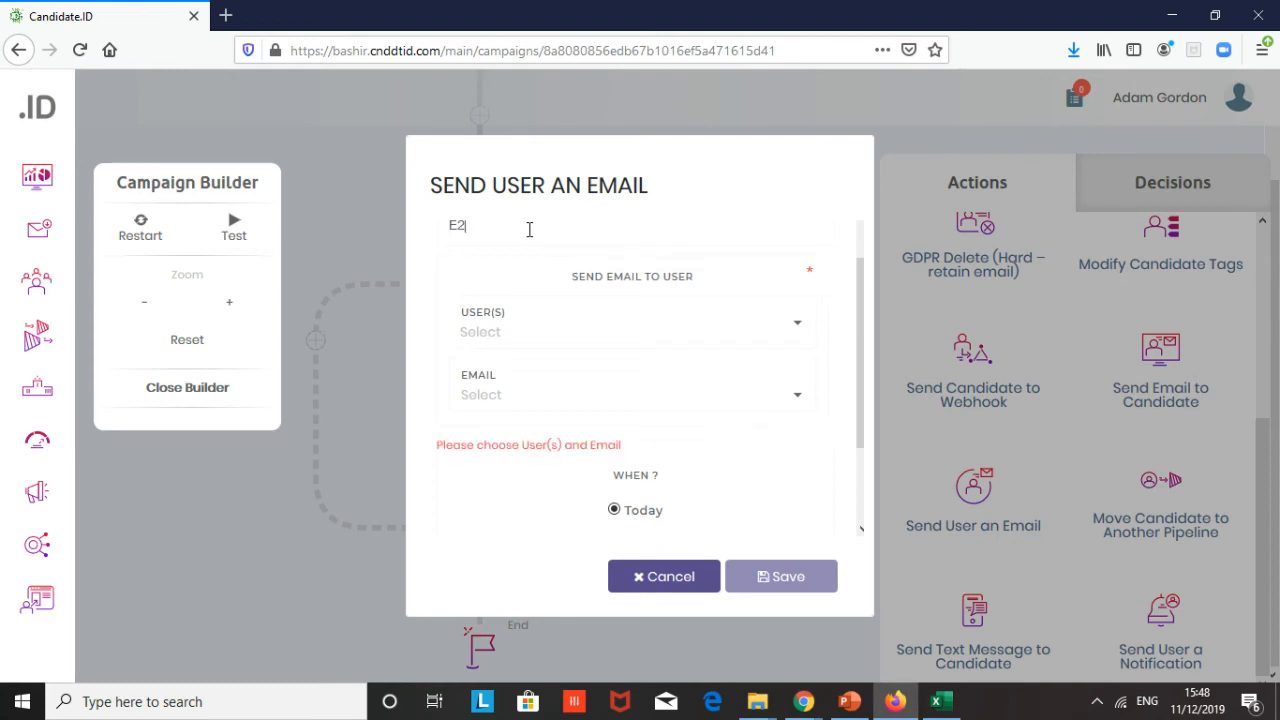
scroll(663, 410, down, 2)
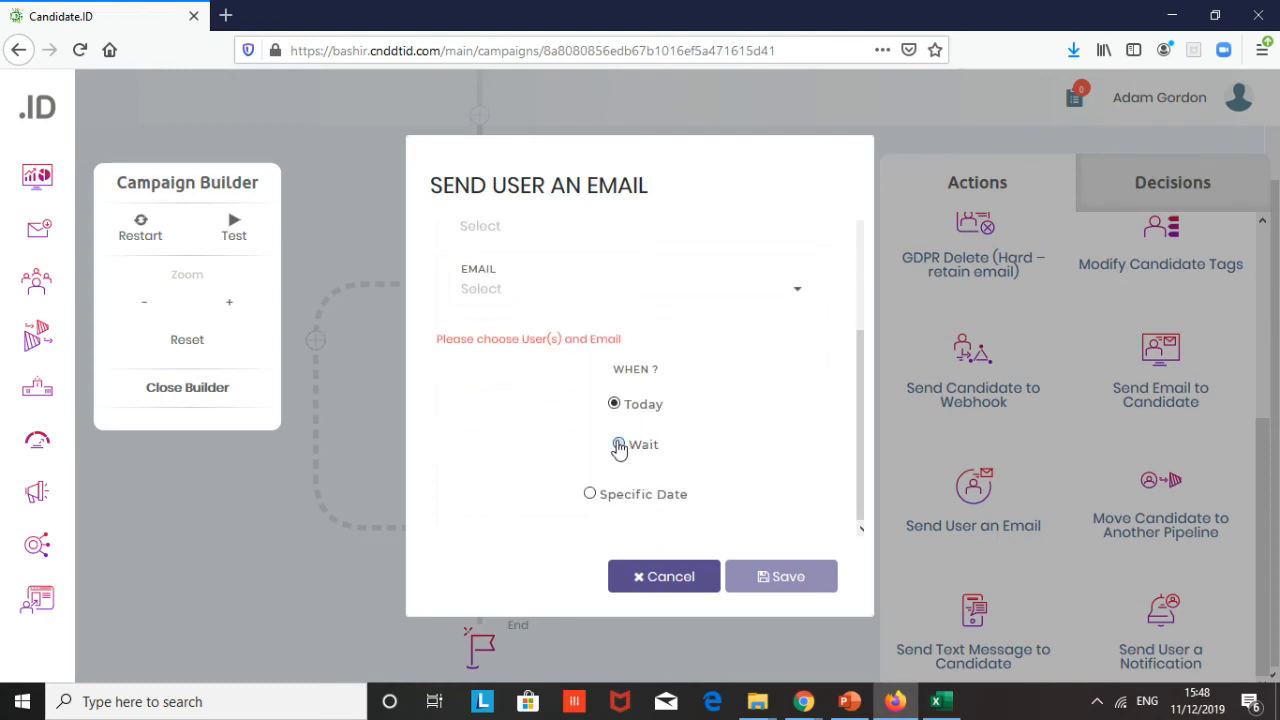
click(619, 443)
click(597, 478)
text(2)
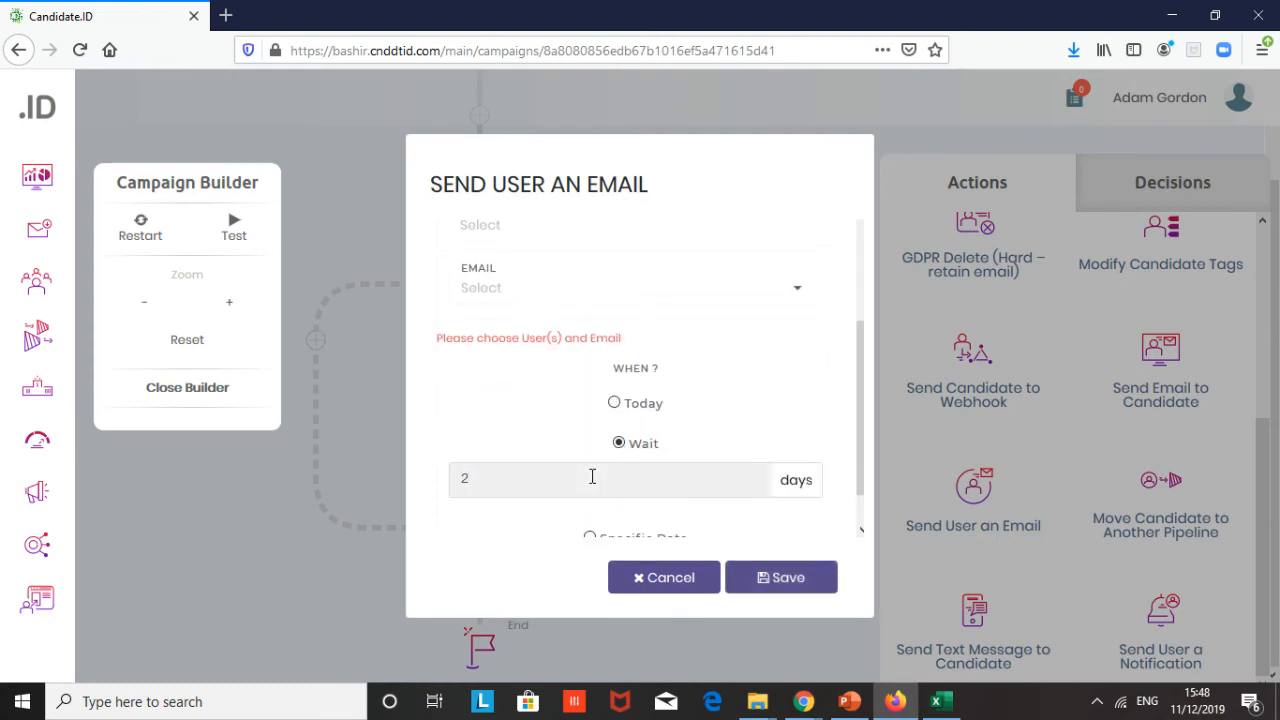
click(785, 583)
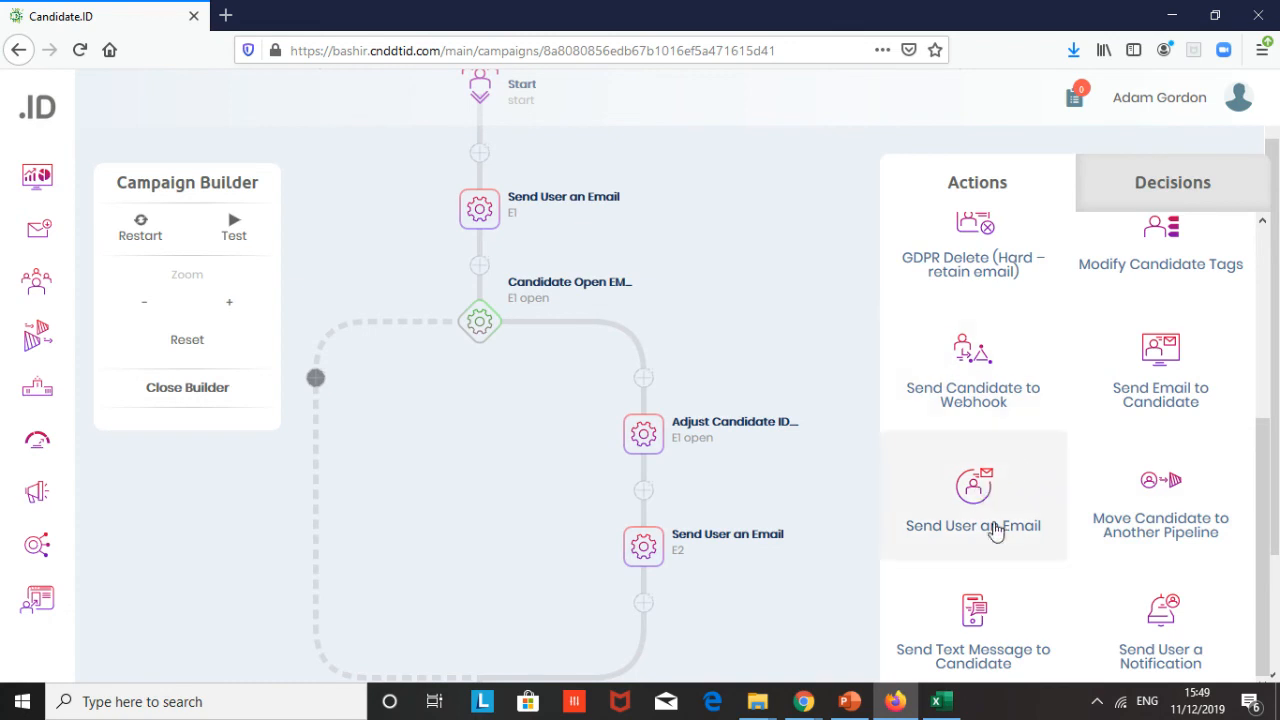
- Add a Send Text Message to Candidate action on the decision's dashed branch, named T1, with a 1-day wait
scroll(1001, 538, down, 2)
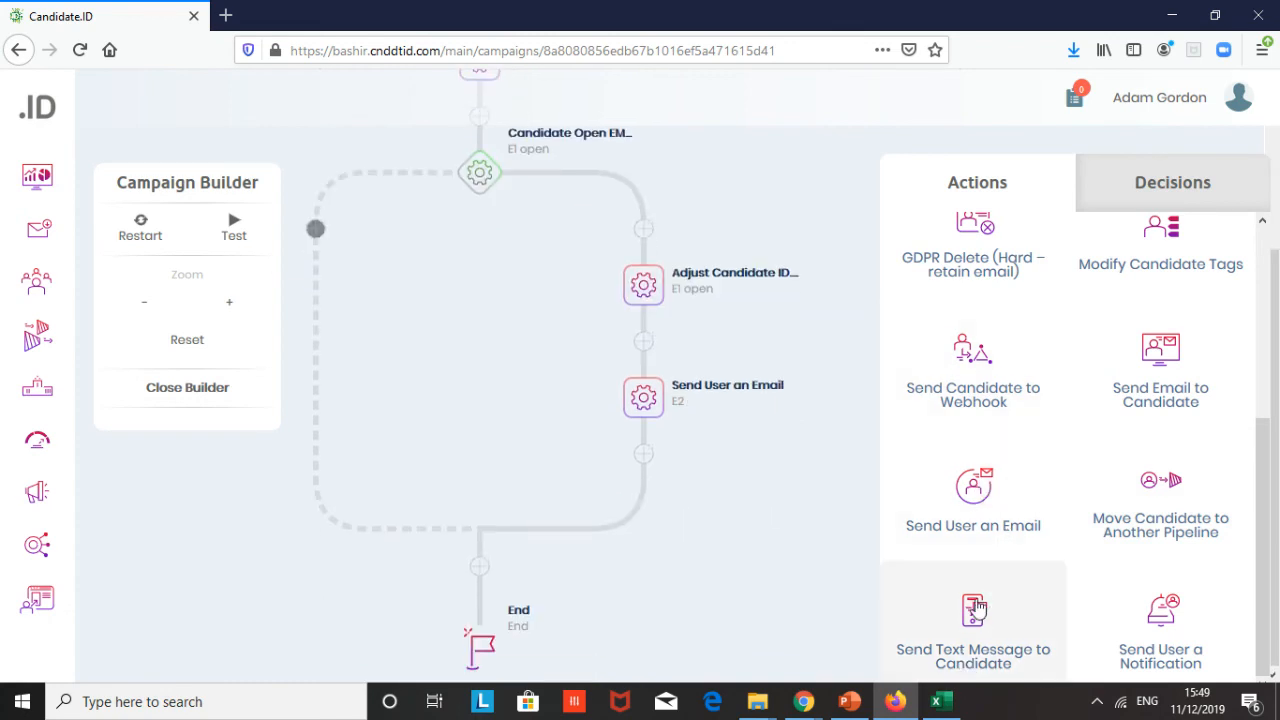
click(968, 657)
scroll(507, 260, up, 1)
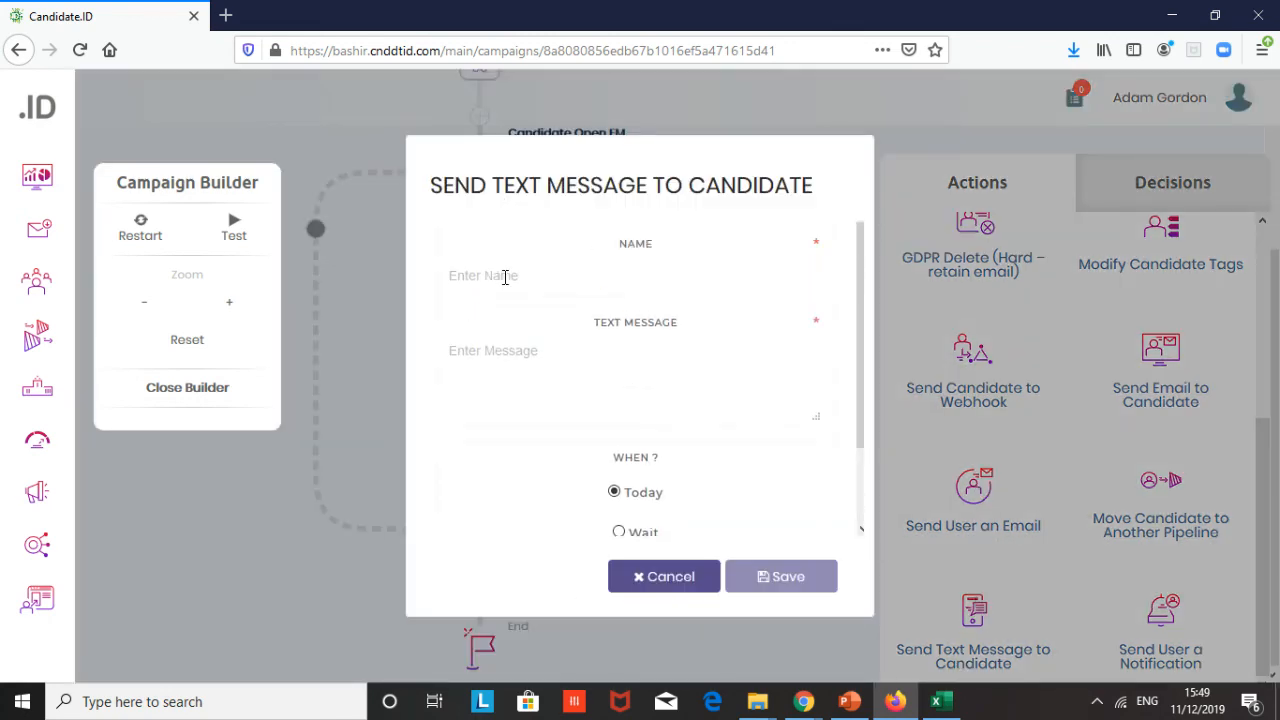
click(506, 274)
text(T1)
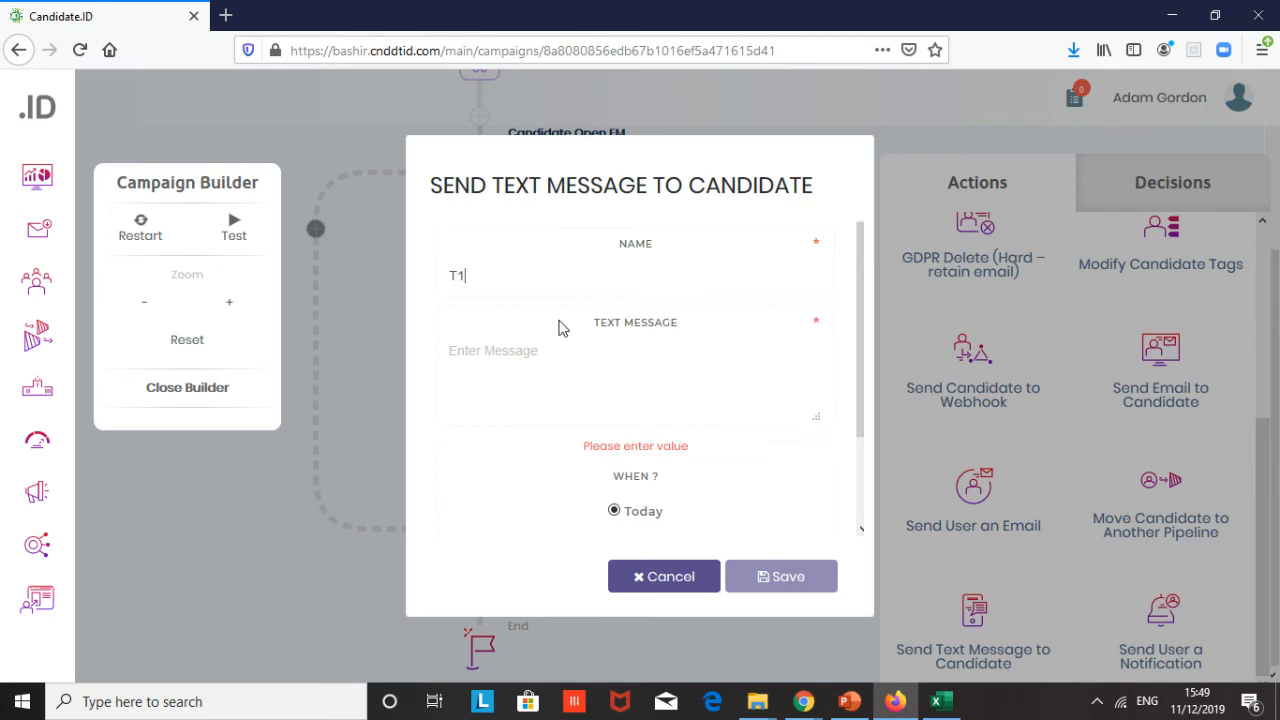
scroll(562, 330, down, 2)
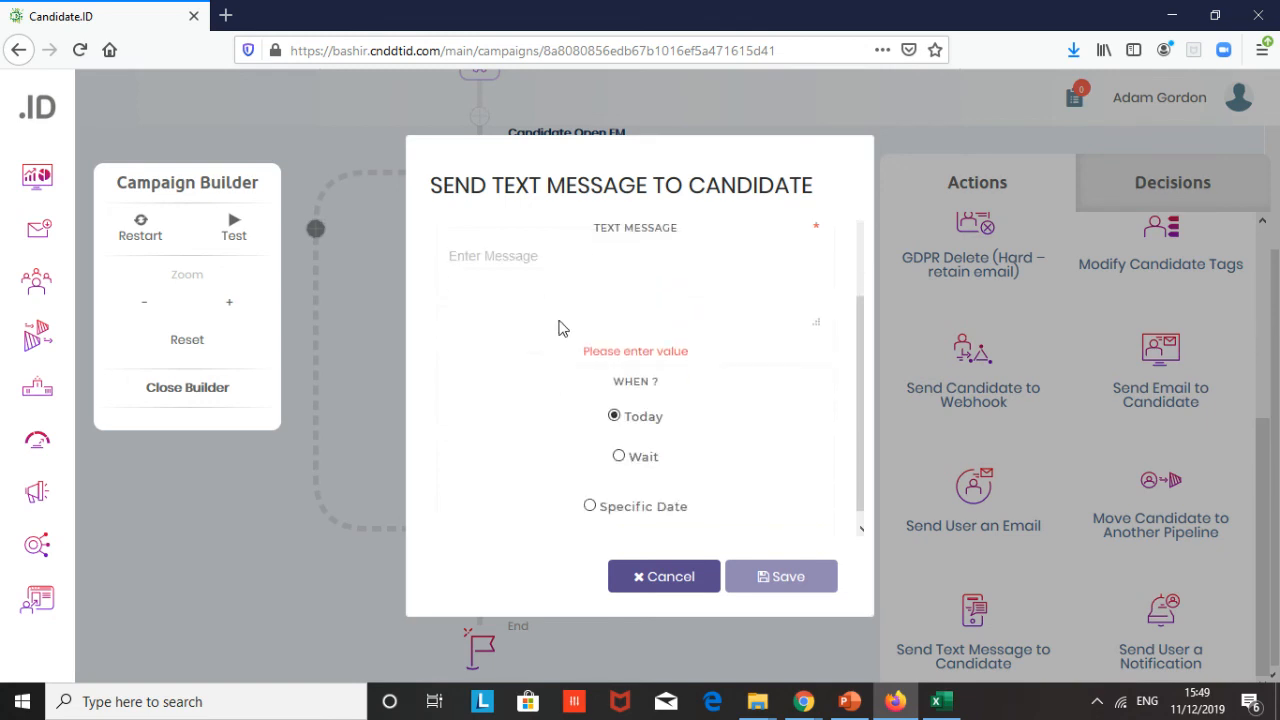
click(619, 444)
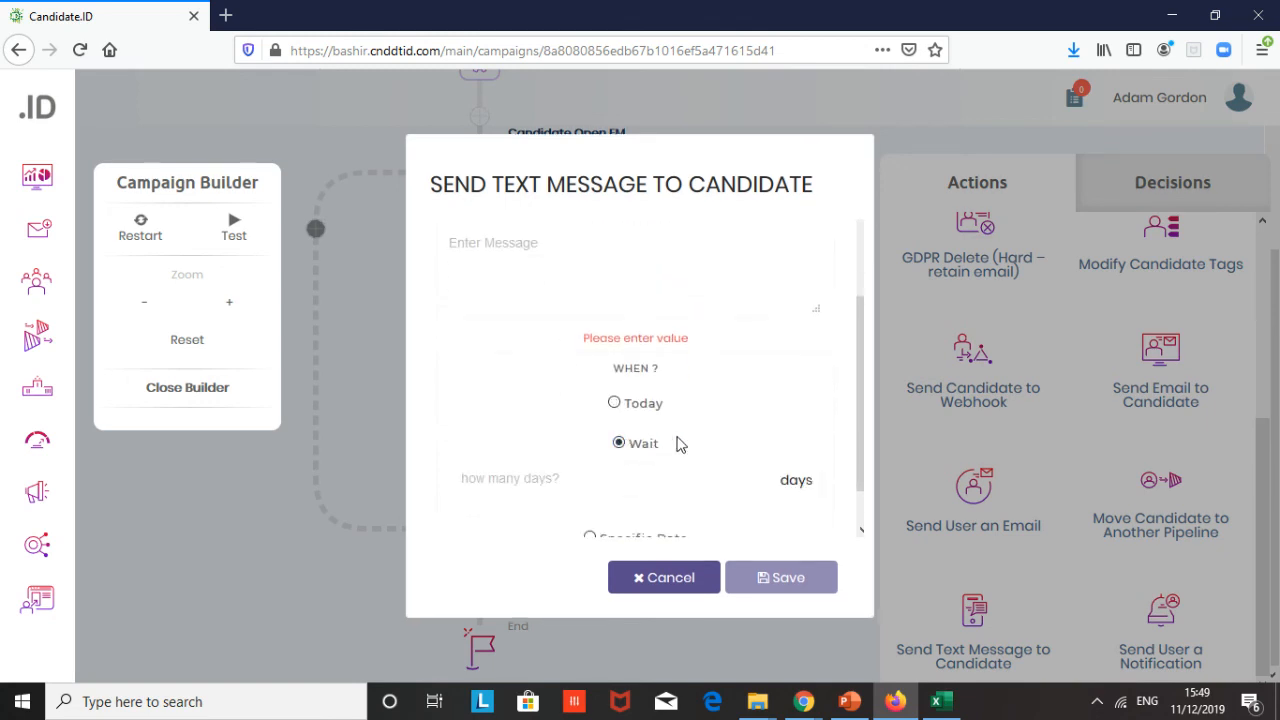
click(583, 480)
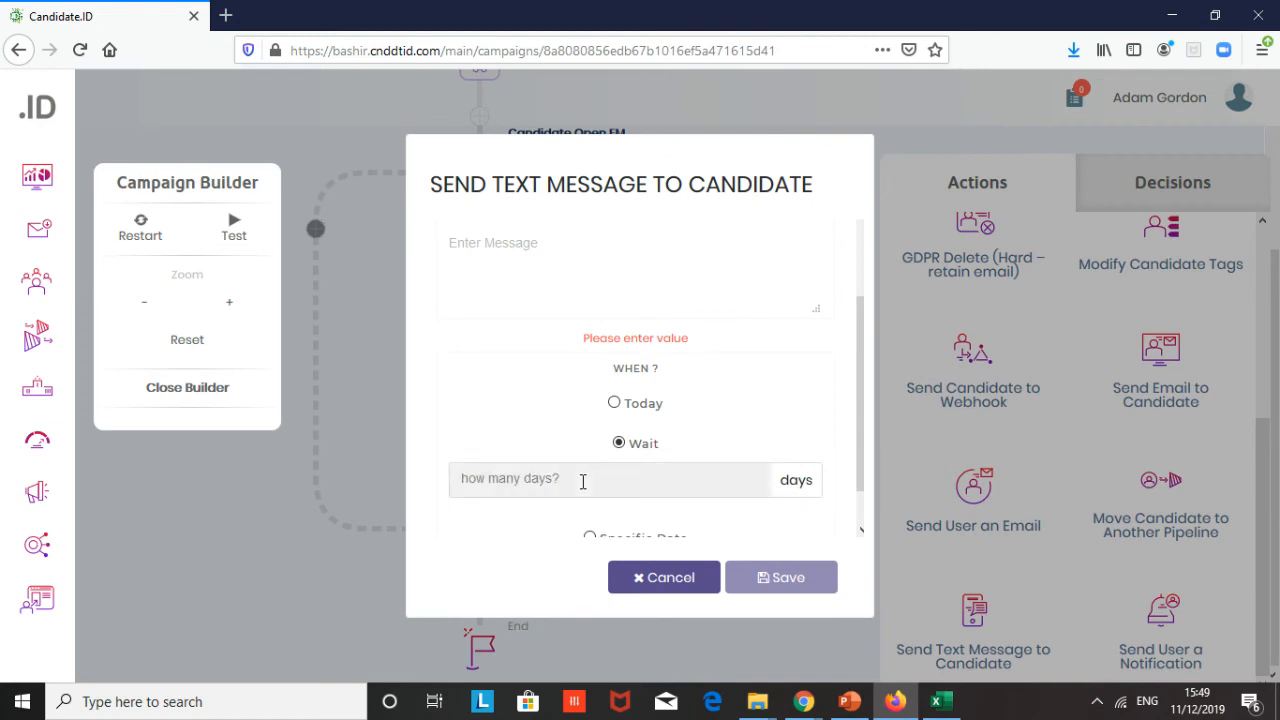
text(1)
click(792, 590)
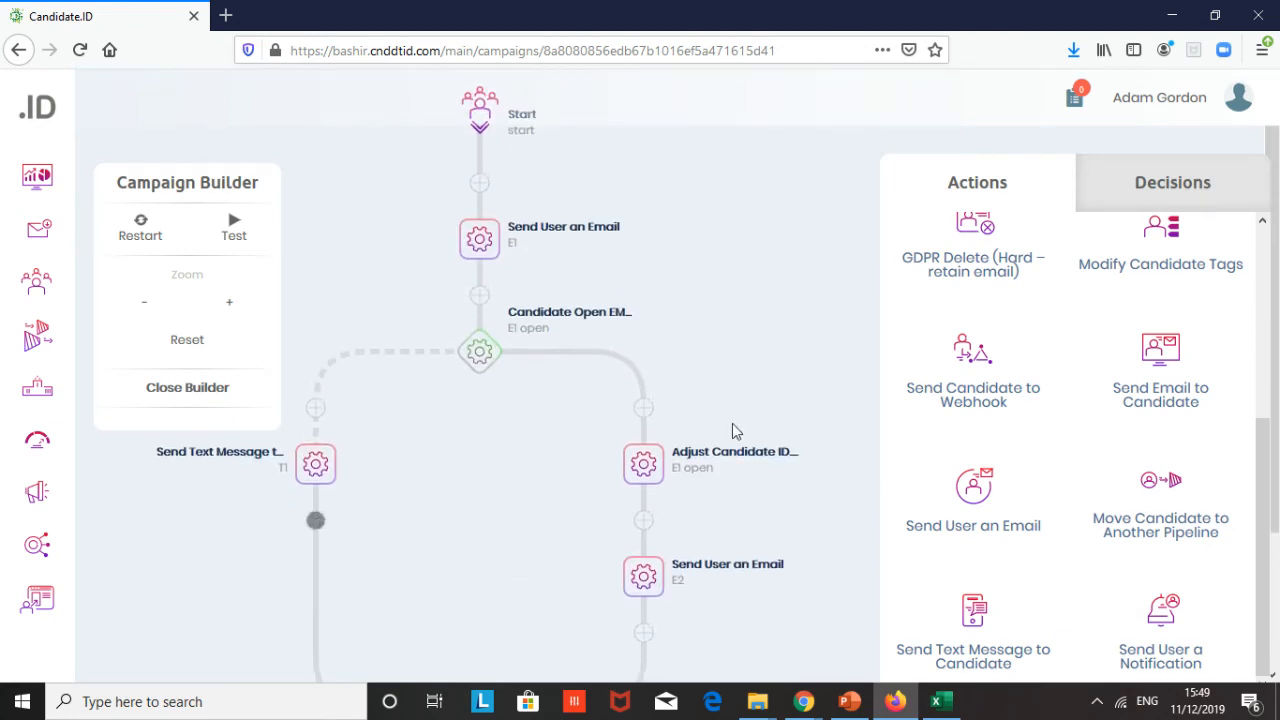
- Add a Candidate Visits URL decision after T1, named Link click 1, evaluated after a 1-day wait
click(1183, 193)
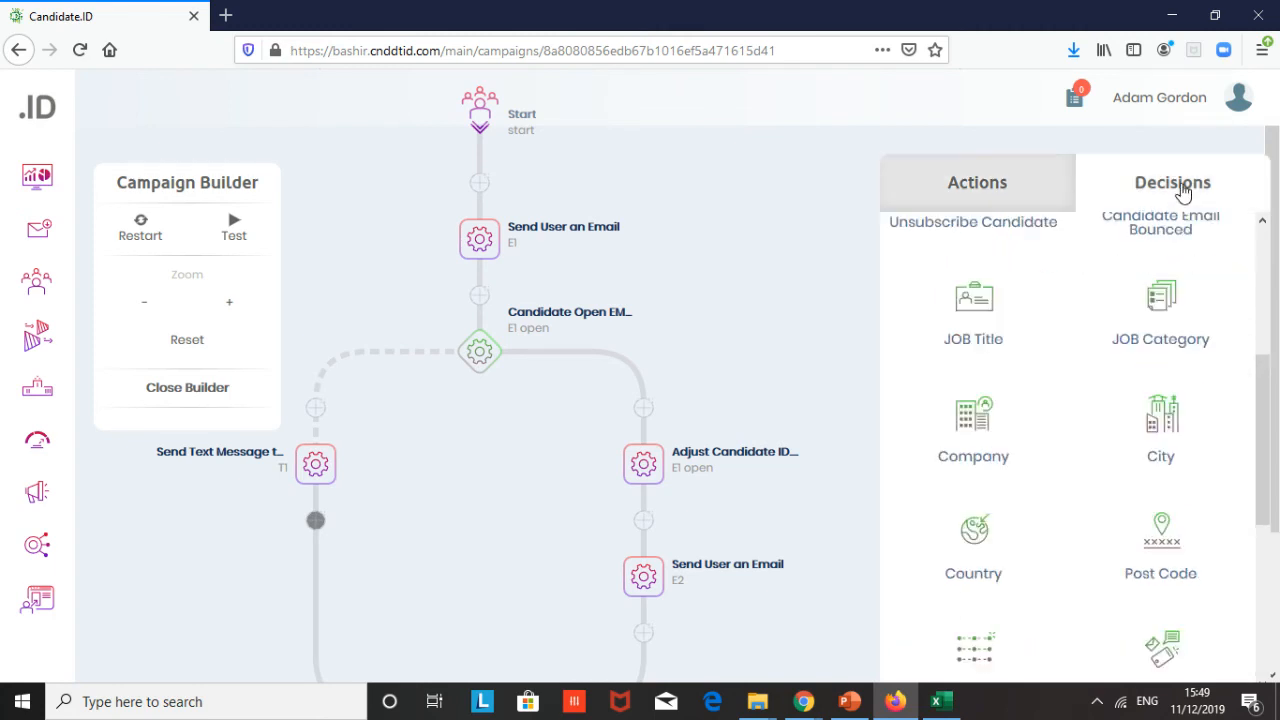
scroll(1087, 493, up, 3)
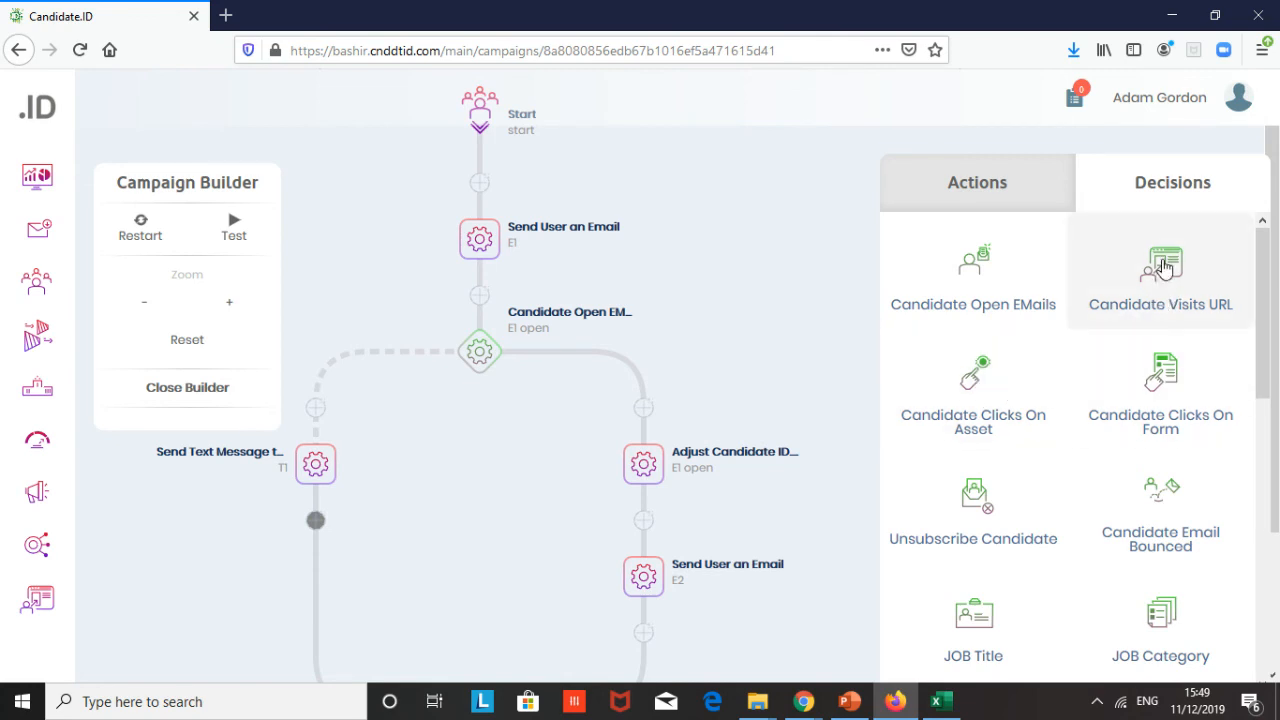
click(1164, 265)
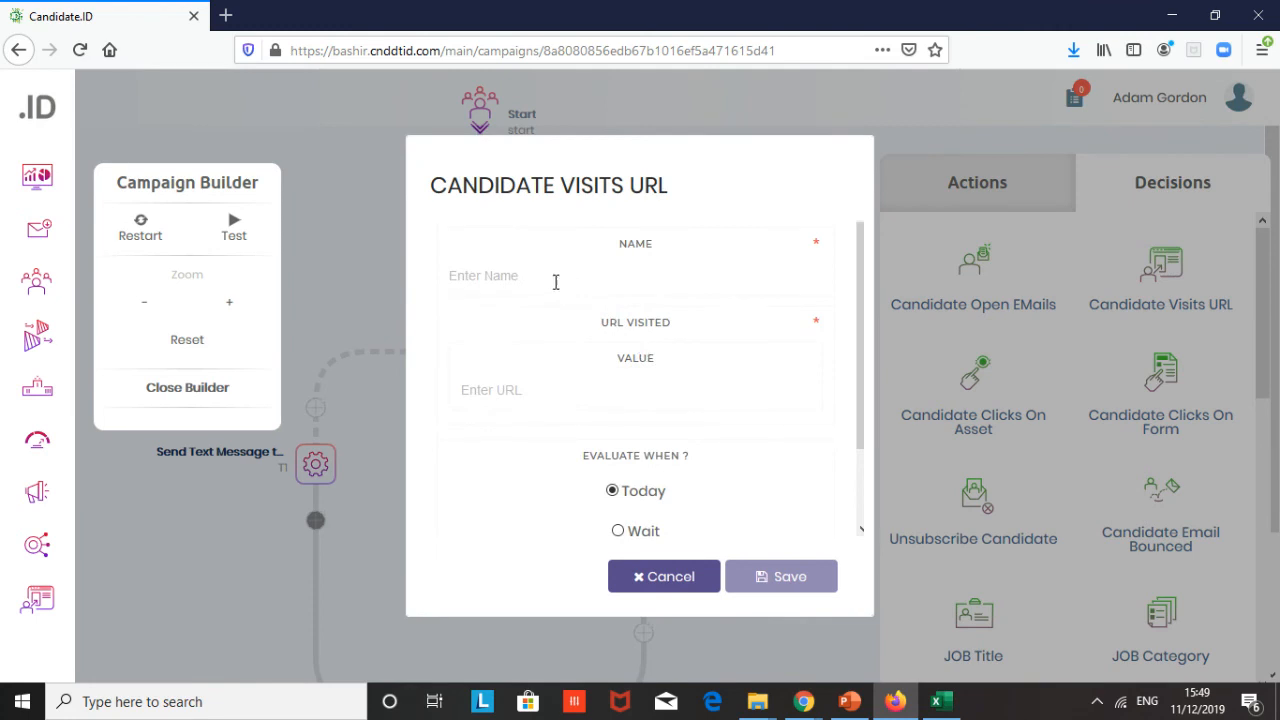
click(555, 280)
text(Link click 1)
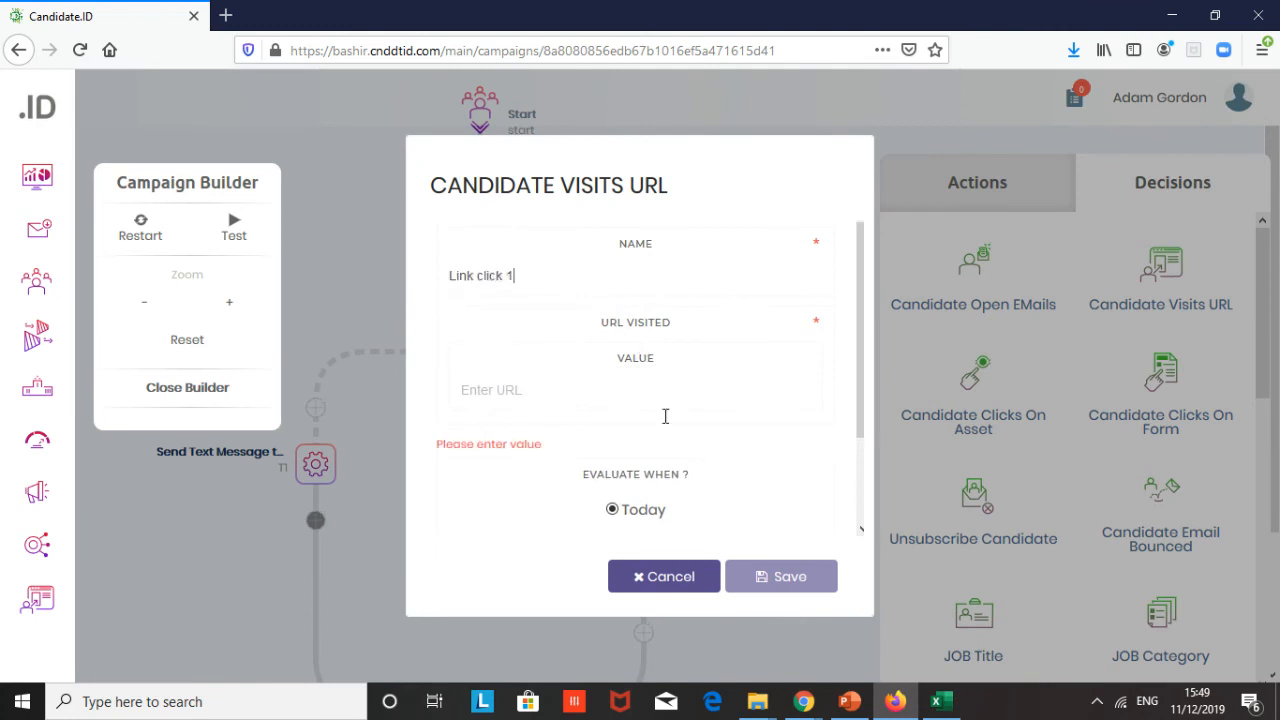
scroll(665, 415, down, 2)
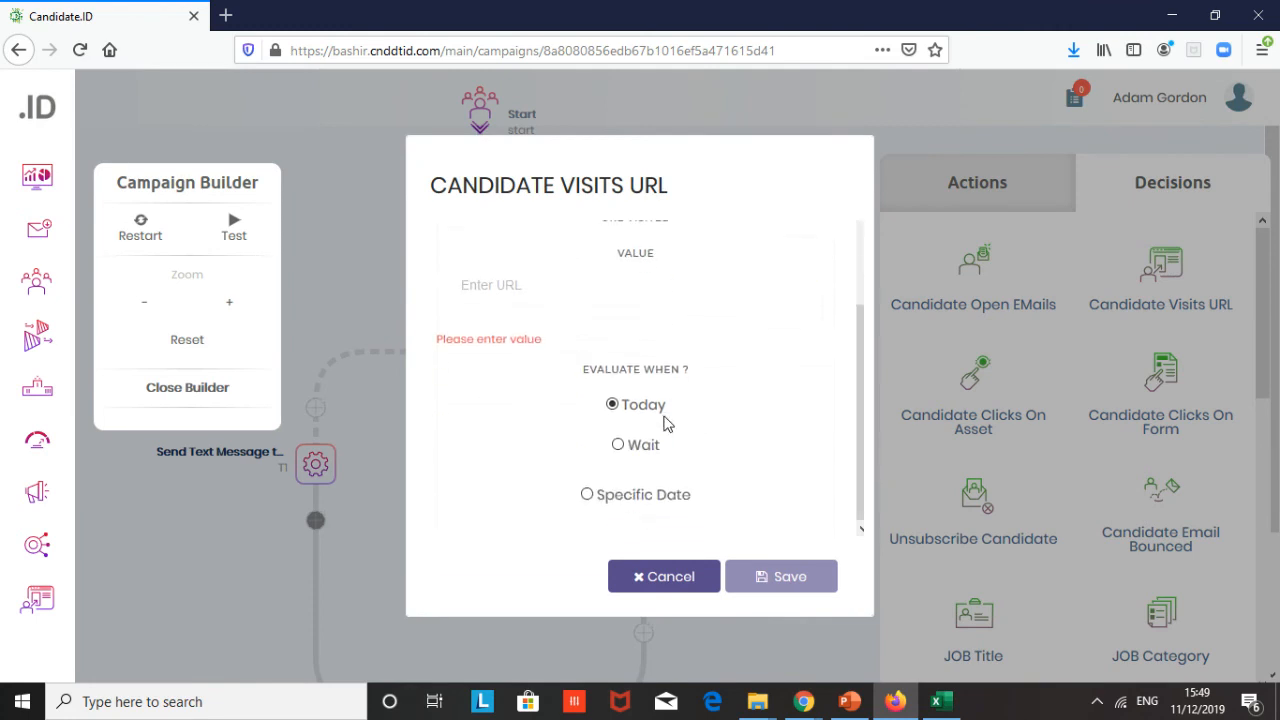
click(619, 446)
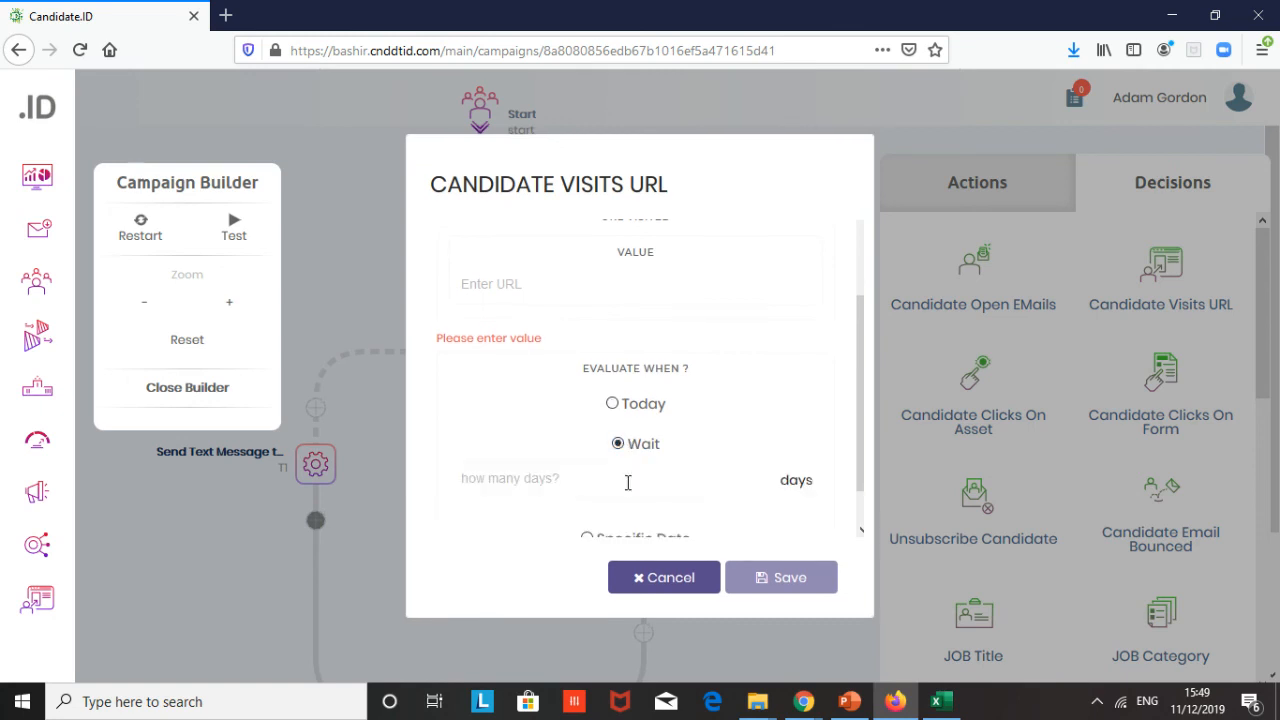
click(626, 480)
text(1)
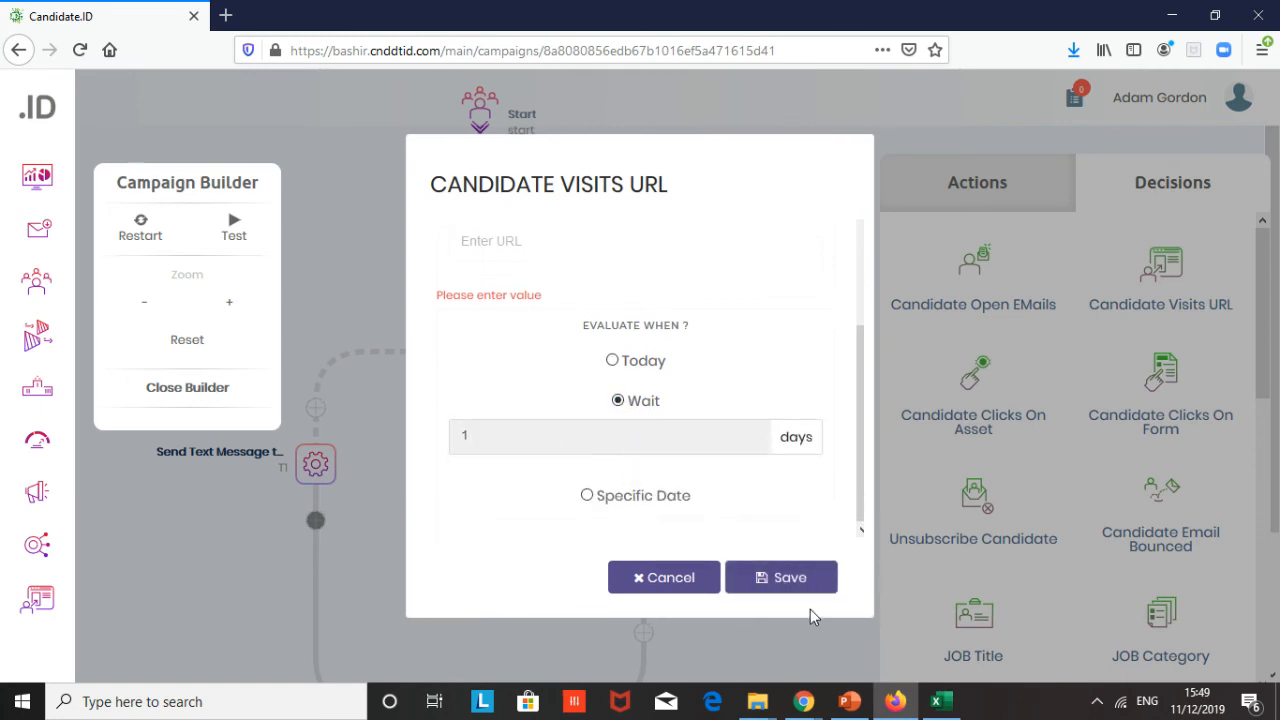
click(797, 584)
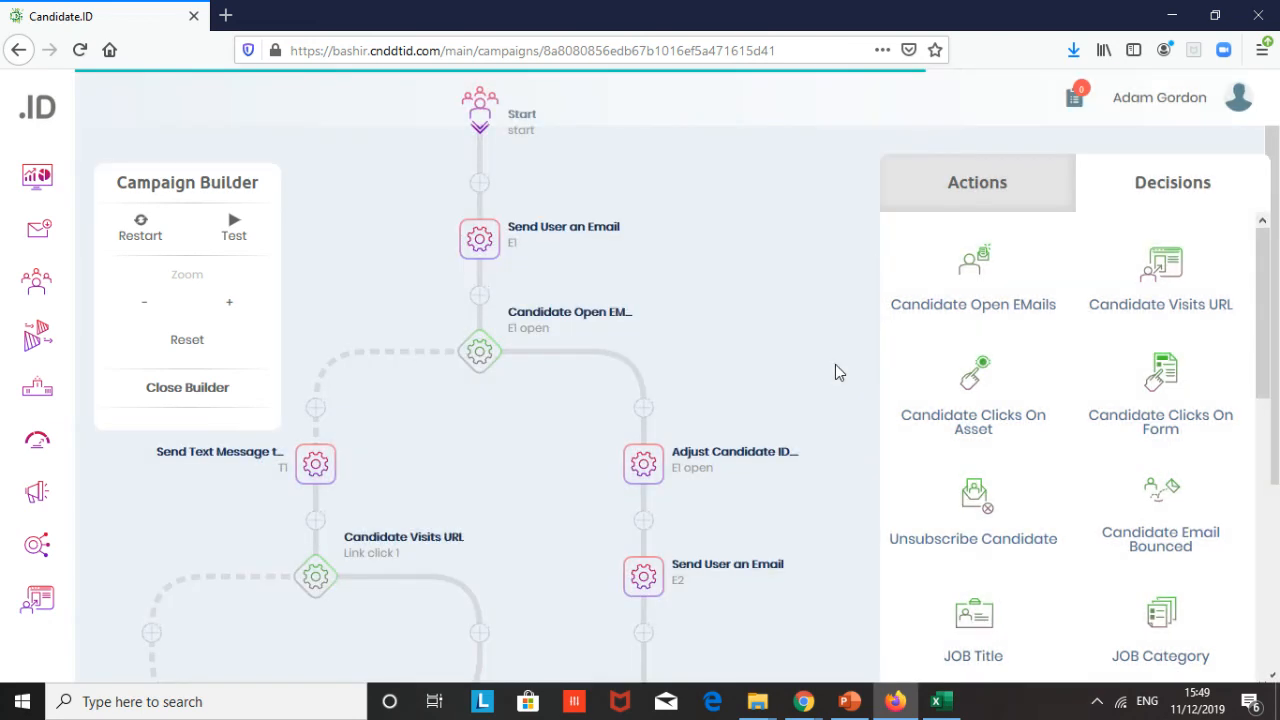
- Add an Adjust Candidate ID.Score action on the URL decision's solid branch, named T1 link, adjusting the score by 1
scroll(835, 364, down, 3)
scroll(835, 364, up, 2)
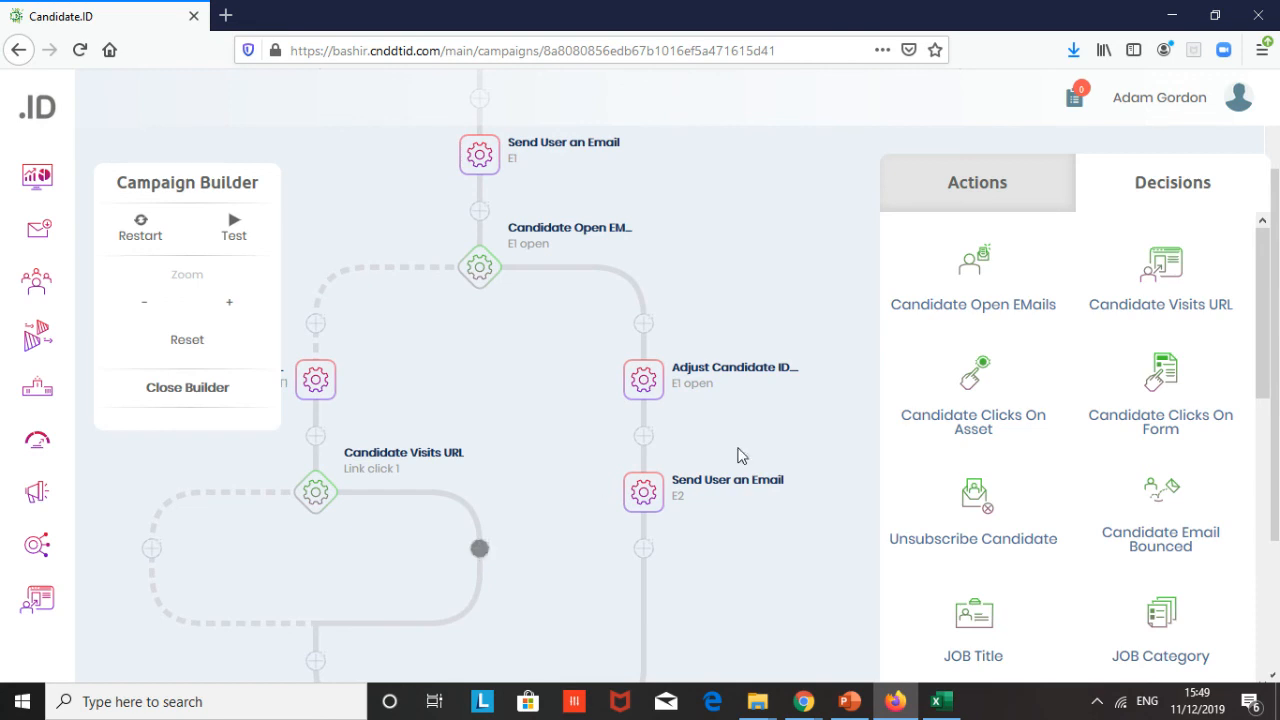
click(997, 203)
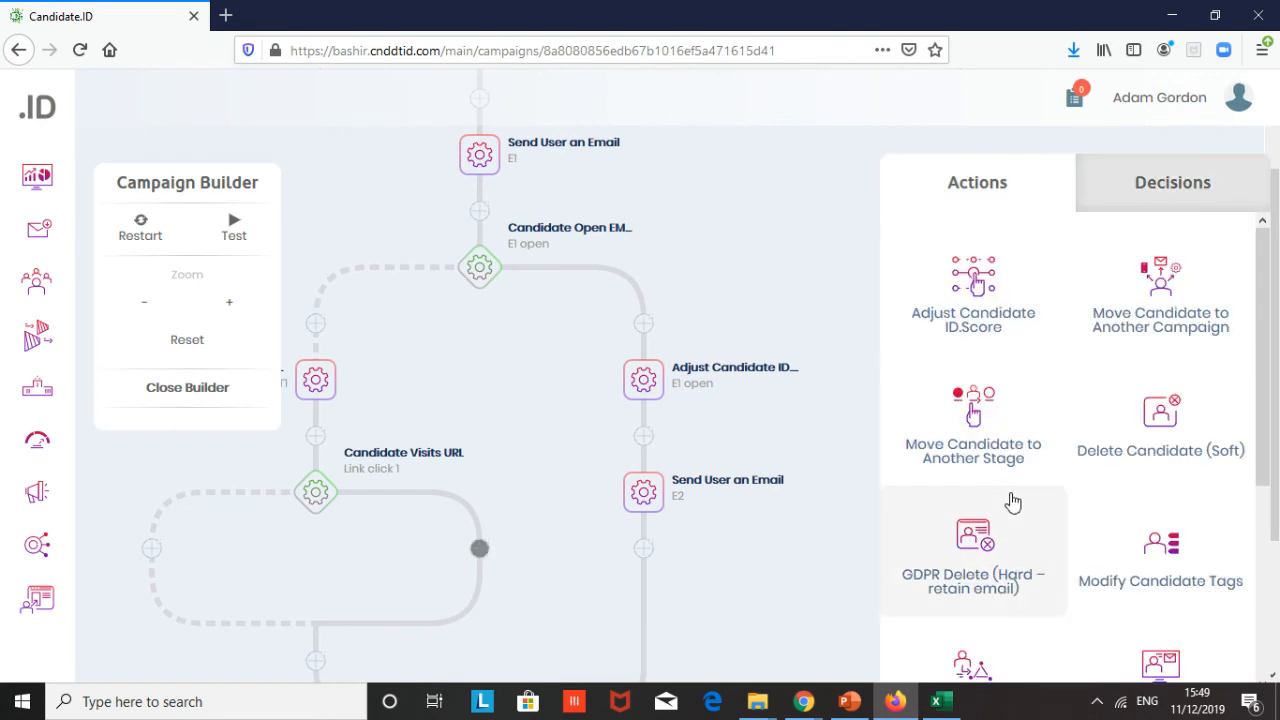
click(980, 285)
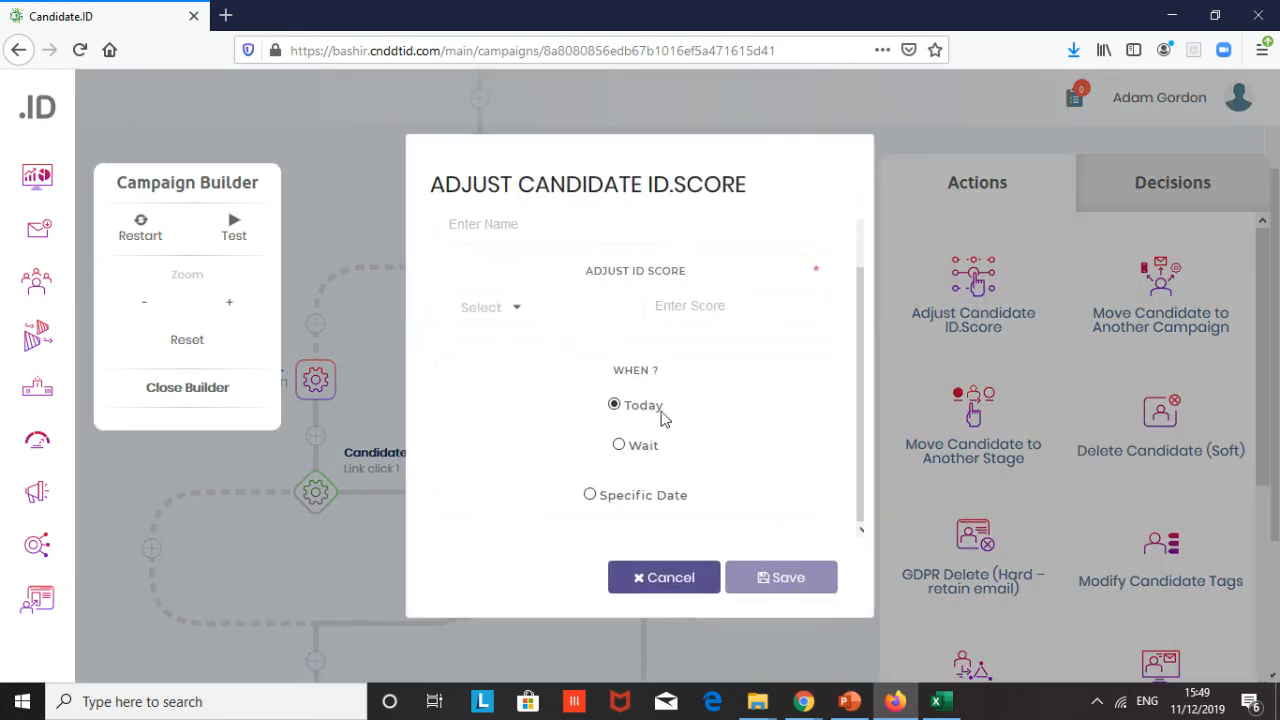
click(550, 272)
text(1)
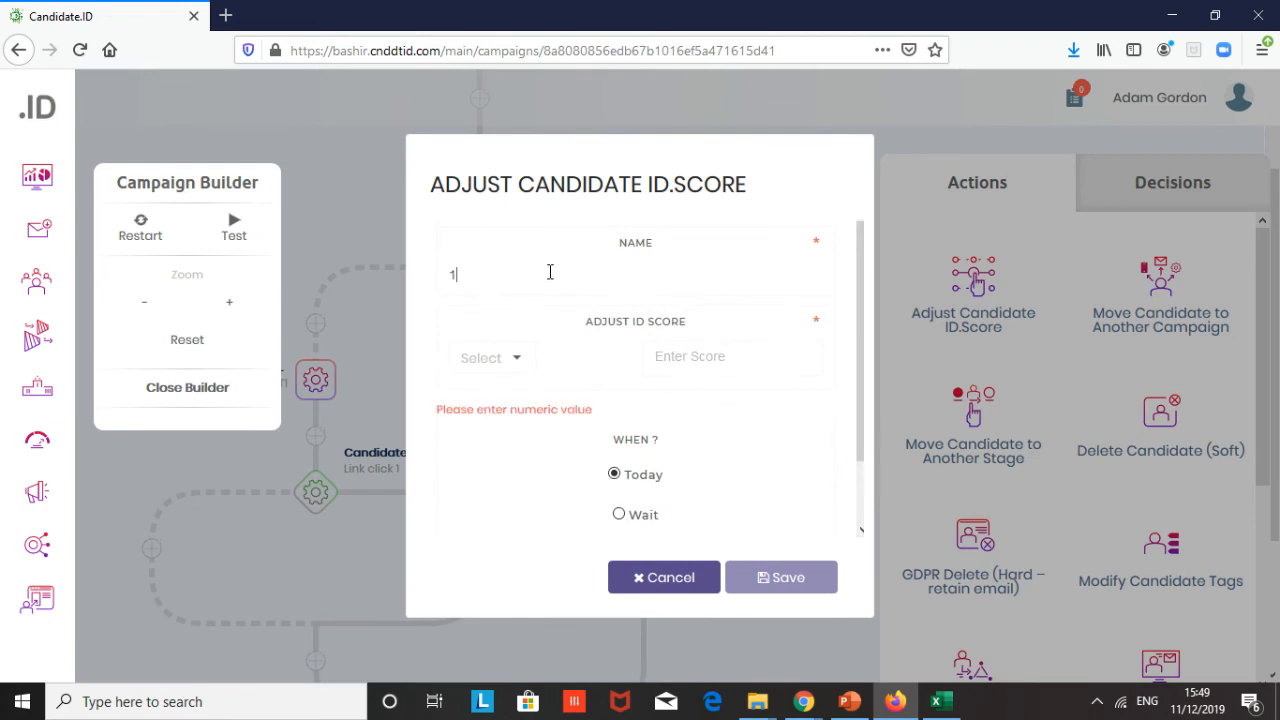
key(BackSpace)
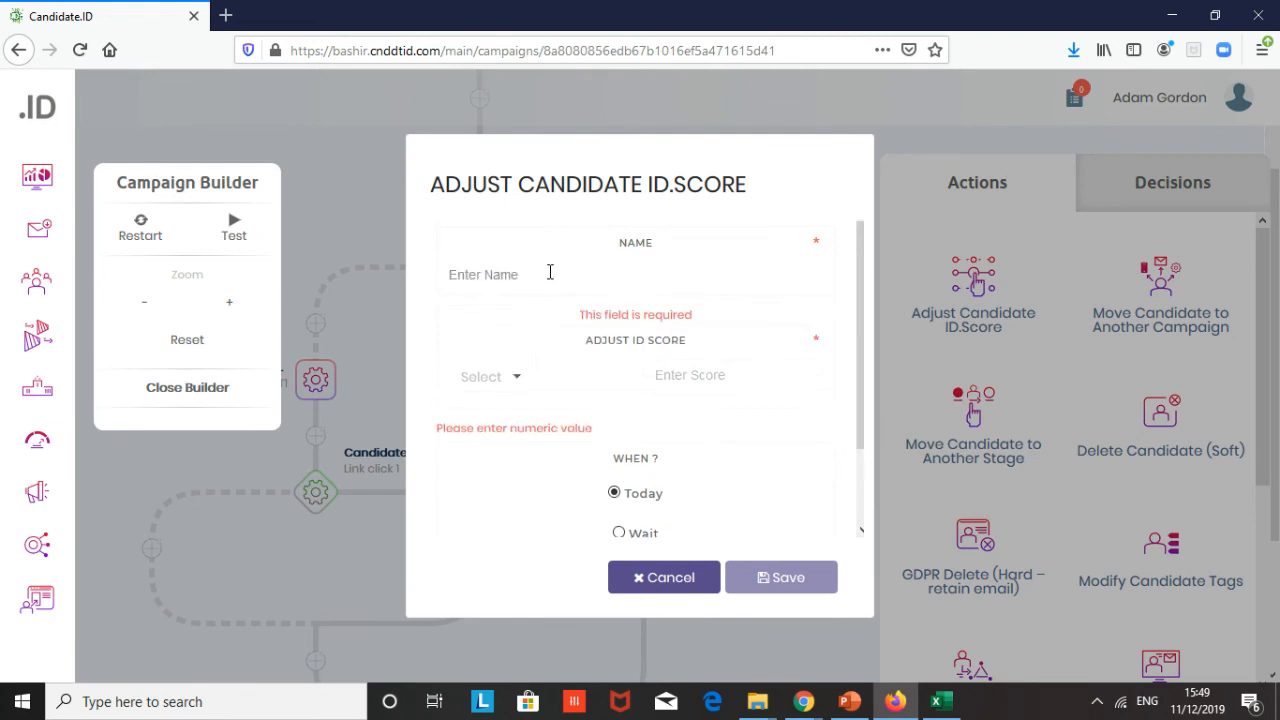
text(T1 link)
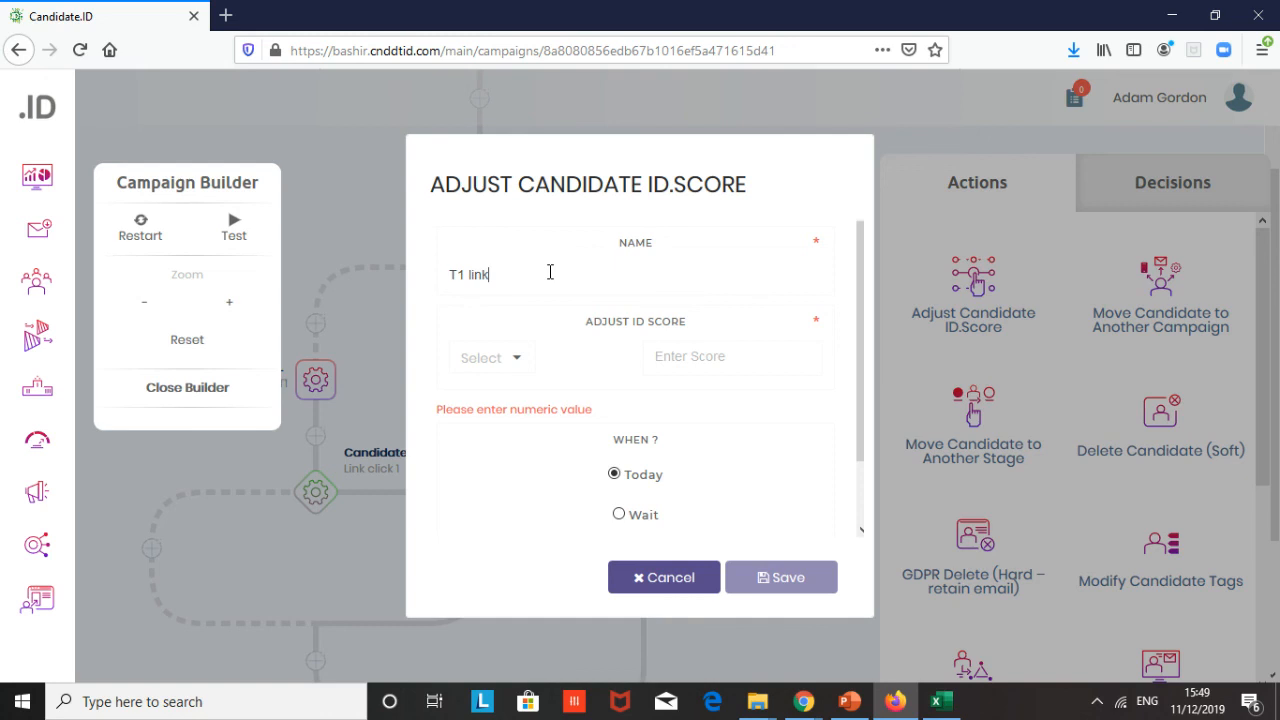
click(512, 359)
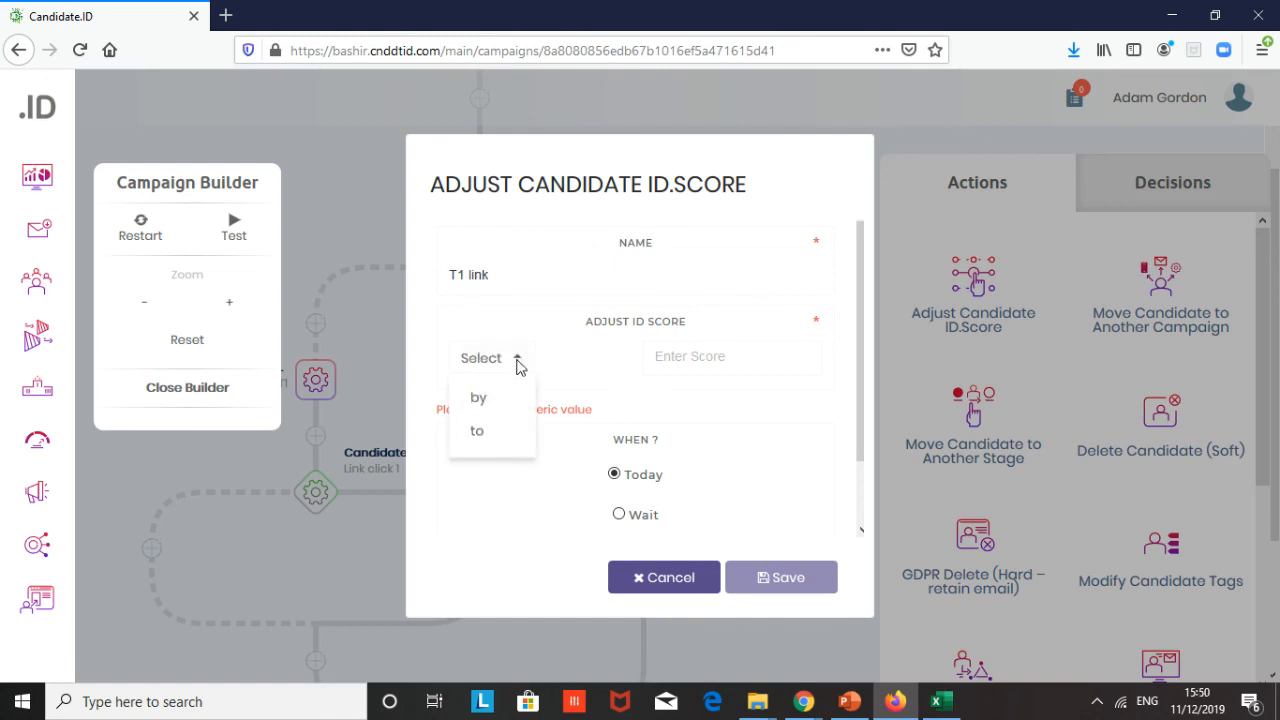
click(498, 399)
click(686, 357)
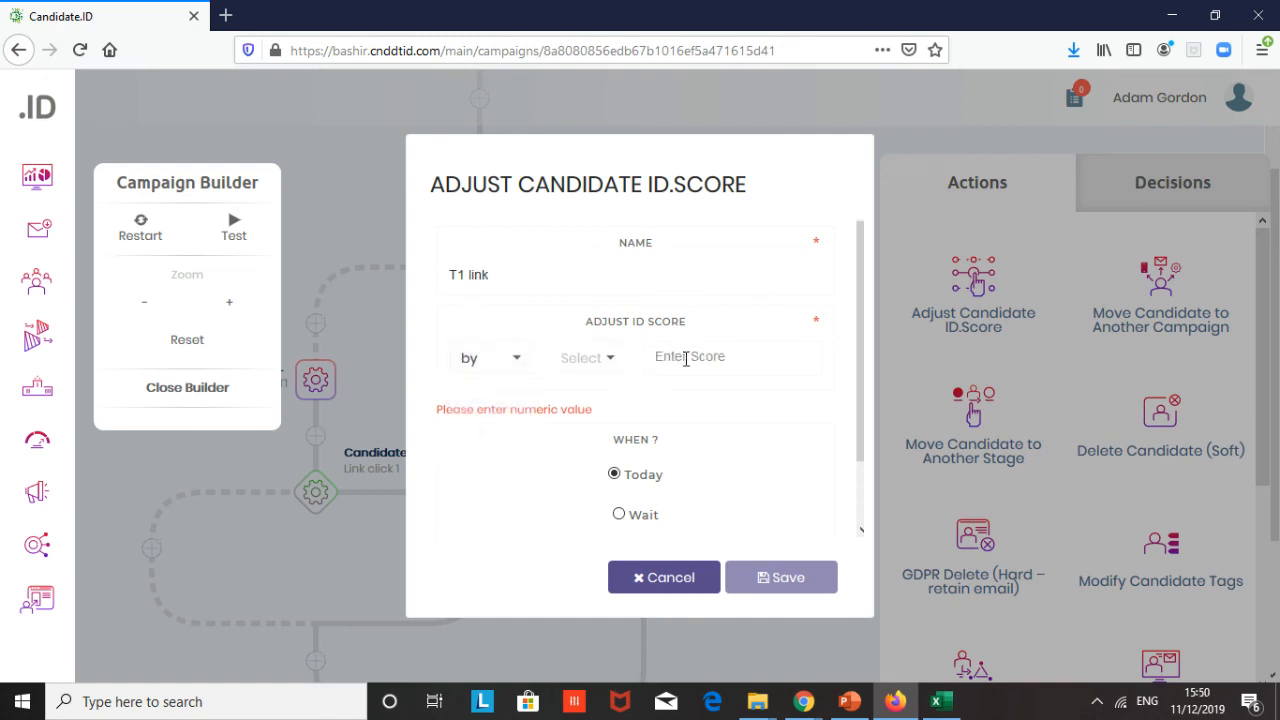
text(1)
scroll(742, 453, down, 1)
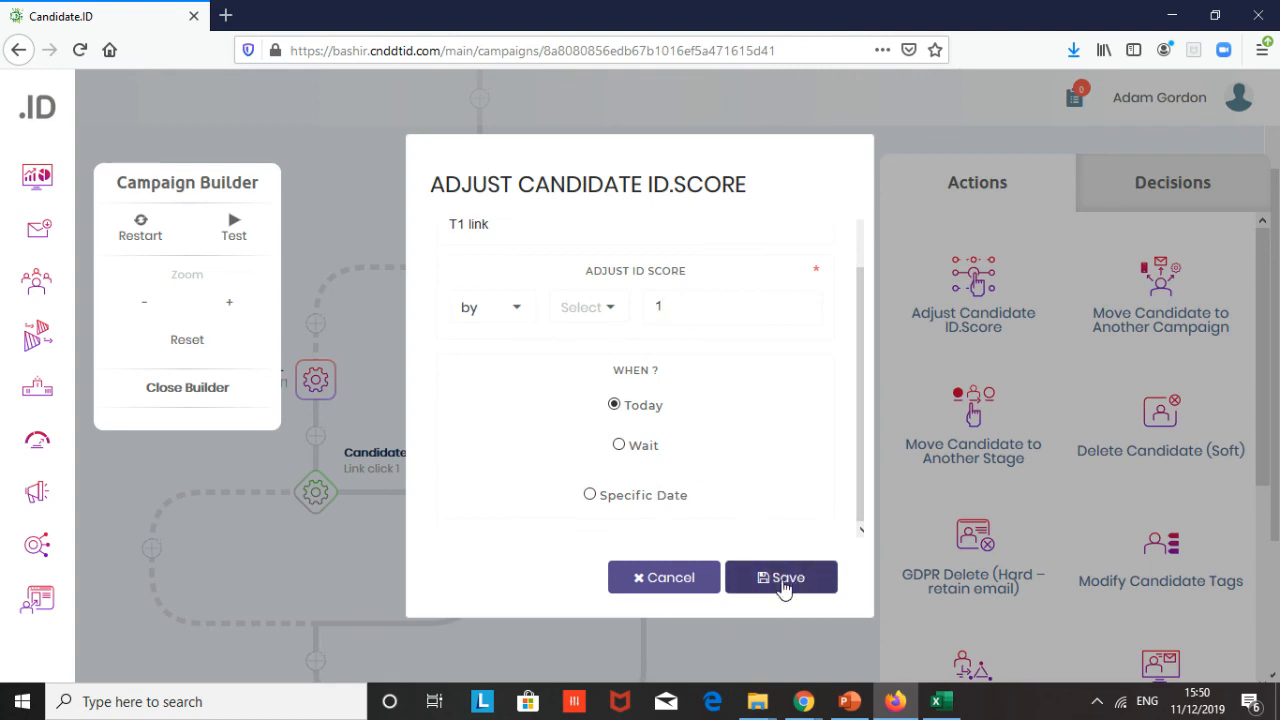
click(785, 585)
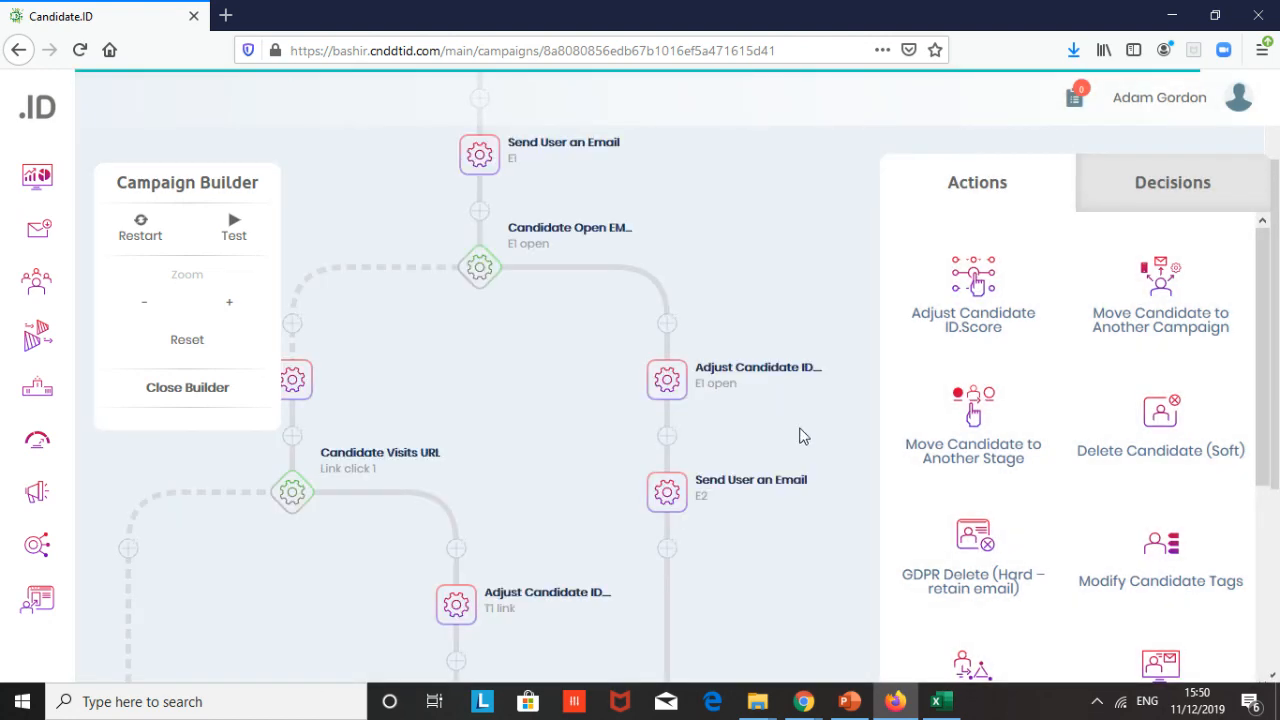
- Add a Send User a Notification action on the URL decision's dashed branch, named Notify1, notifying one team user after 1 day
scroll(800, 436, down, 3)
scroll(800, 436, up, 3)
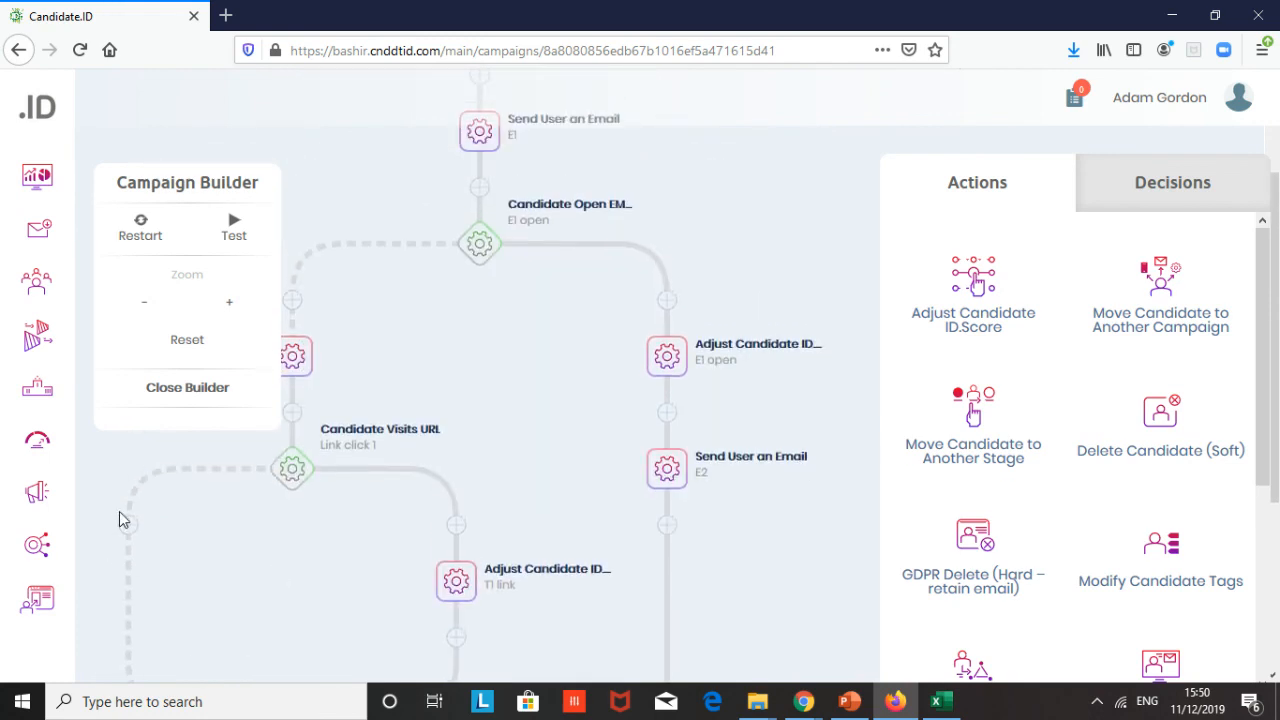
click(128, 525)
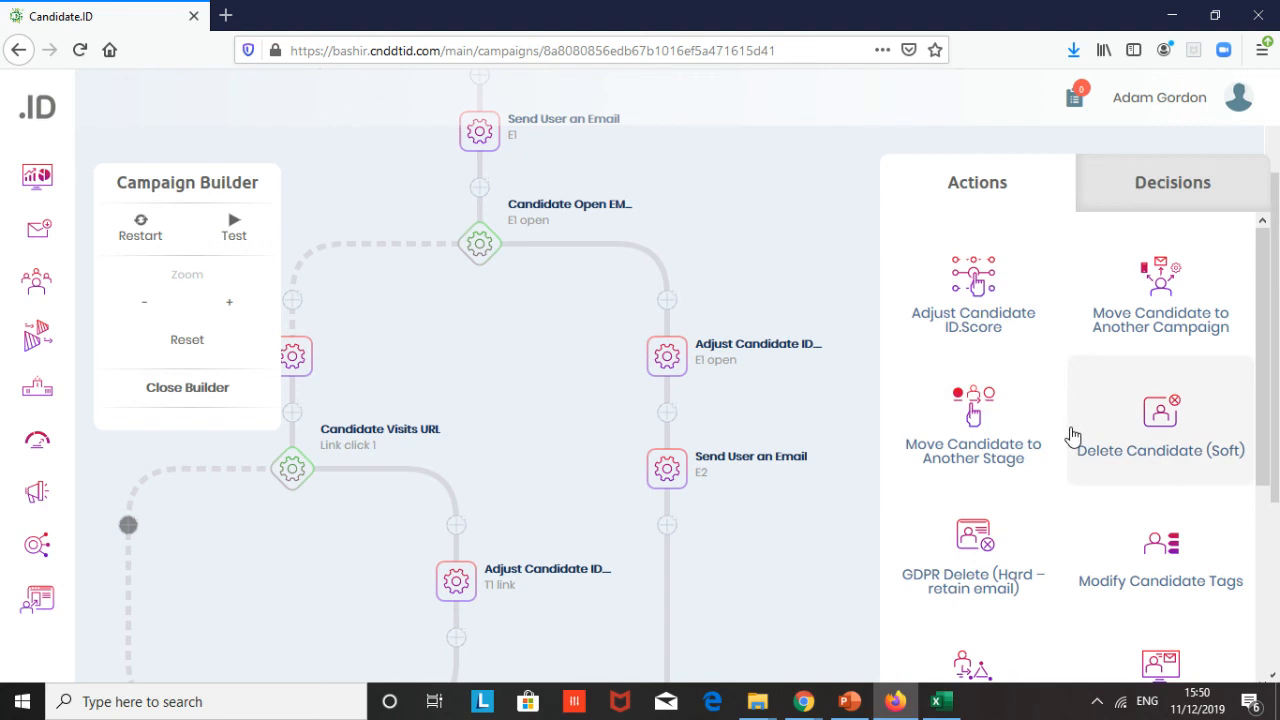
scroll(1072, 436, down, 3)
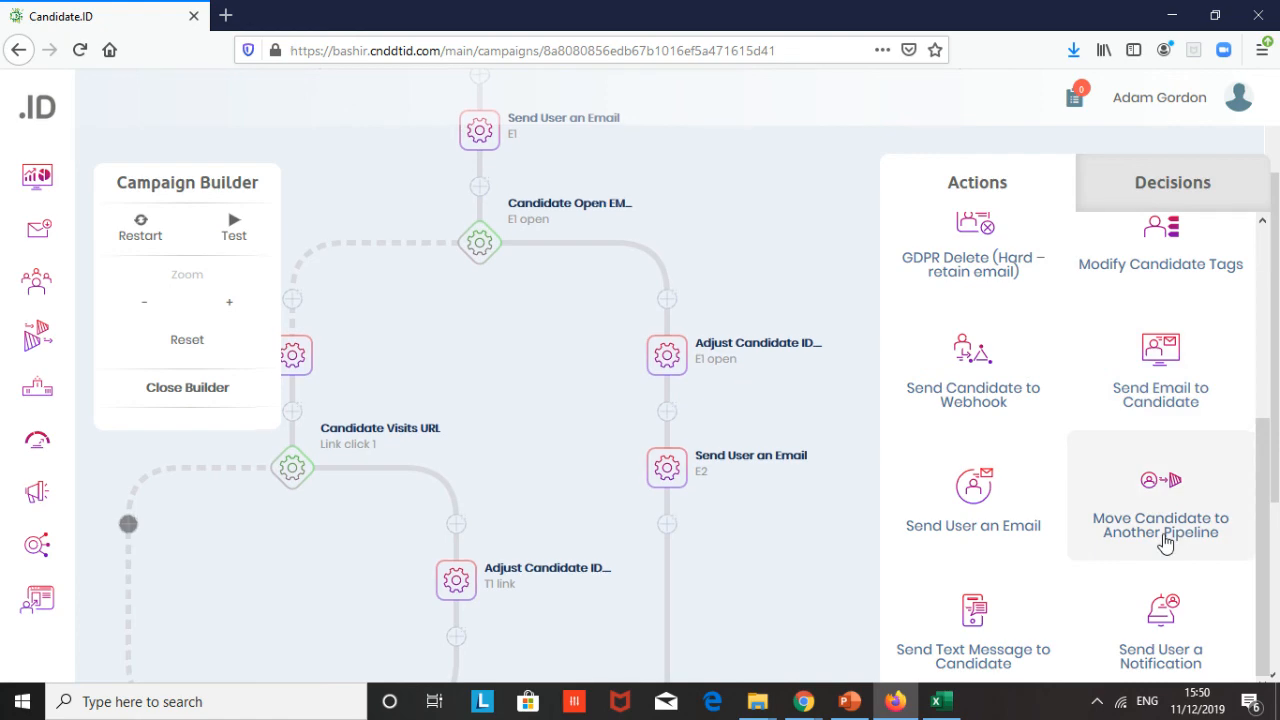
scroll(1165, 543, down, 3)
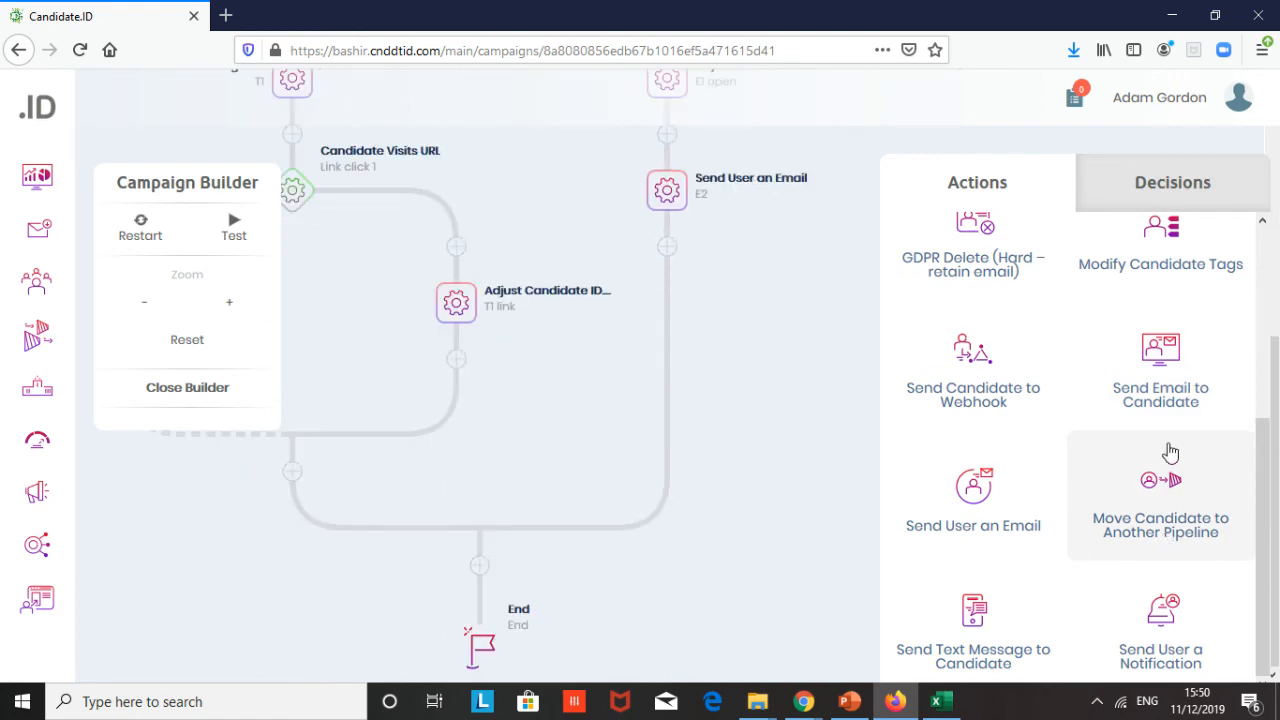
click(1163, 625)
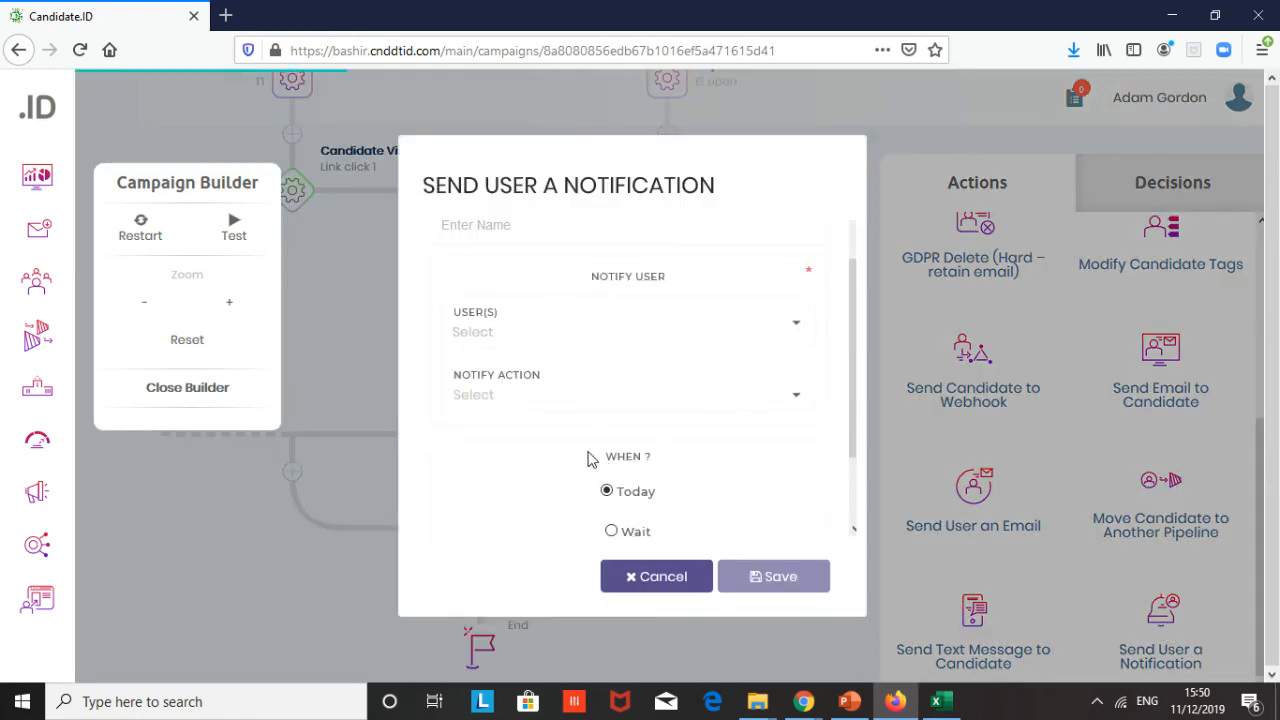
click(579, 280)
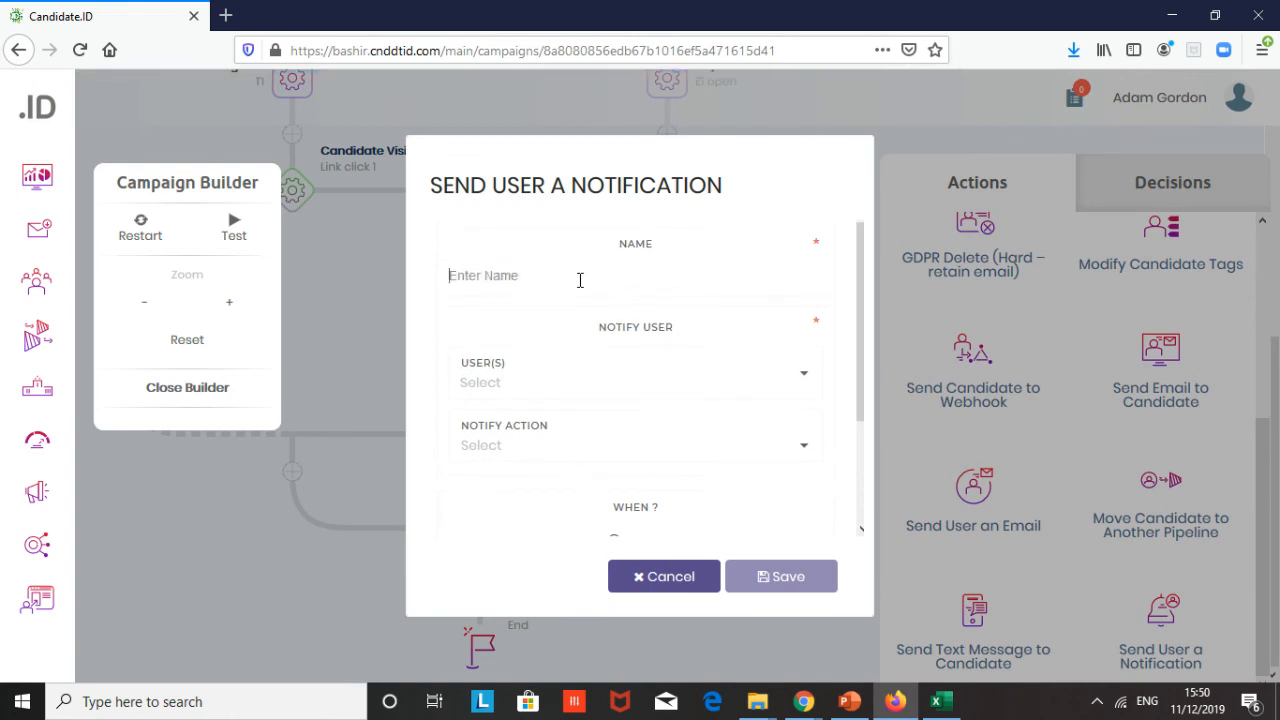
text(Notify1)
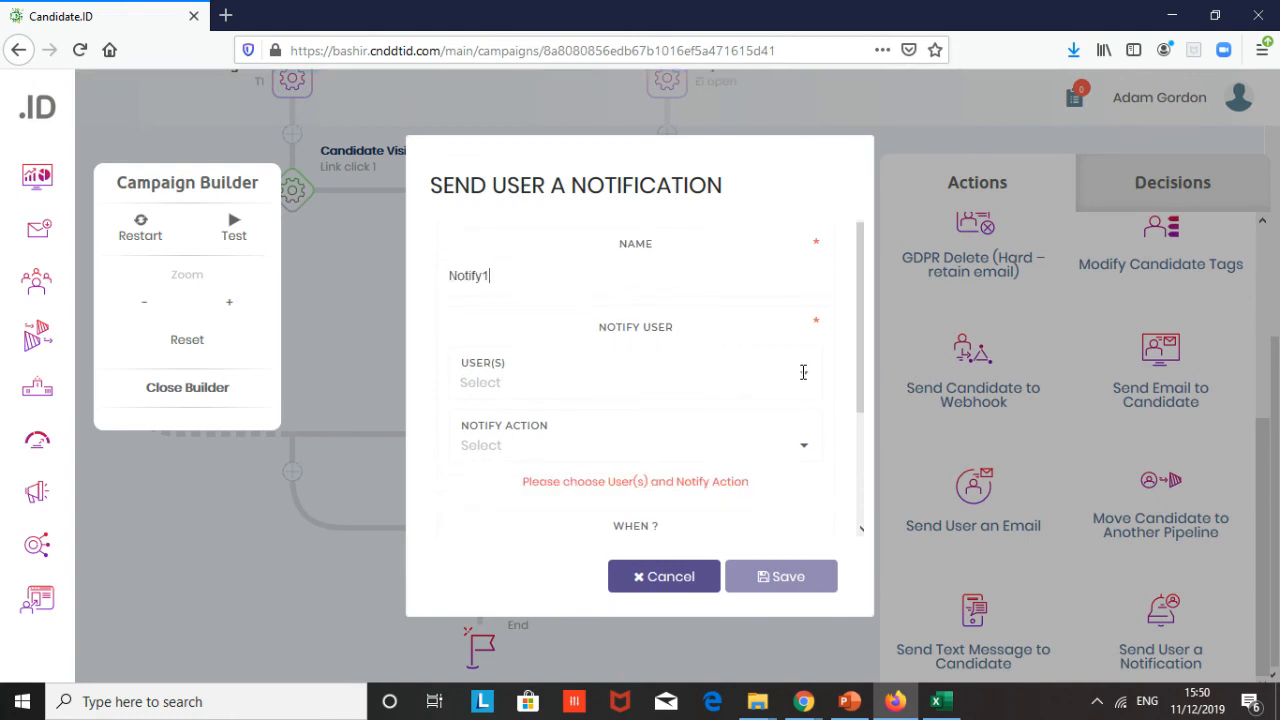
click(803, 372)
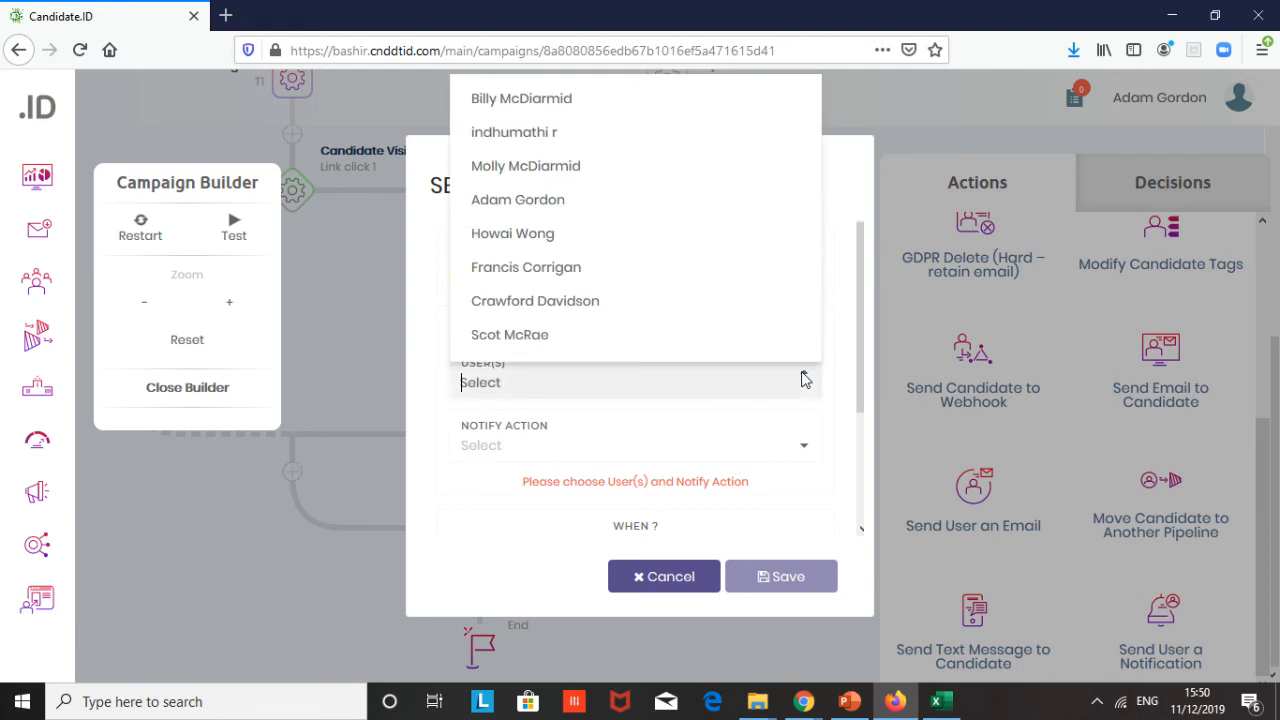
click(585, 177)
click(840, 480)
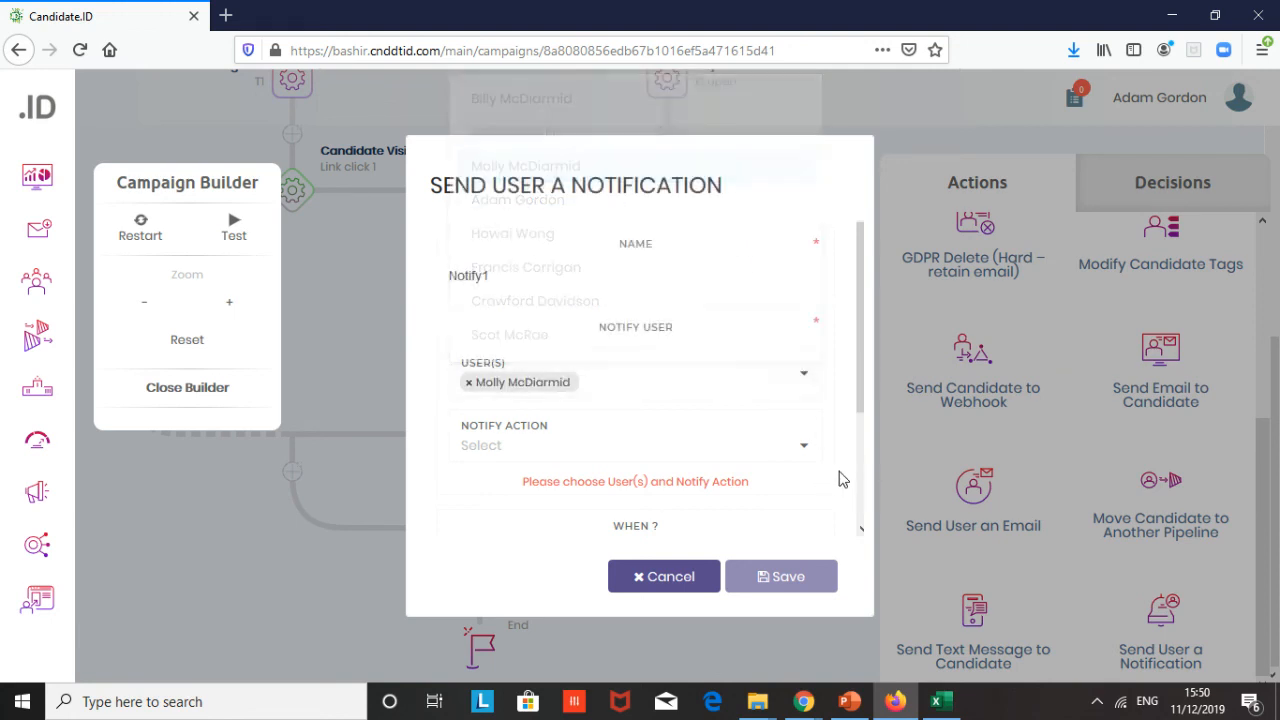
scroll(803, 470, down, 3)
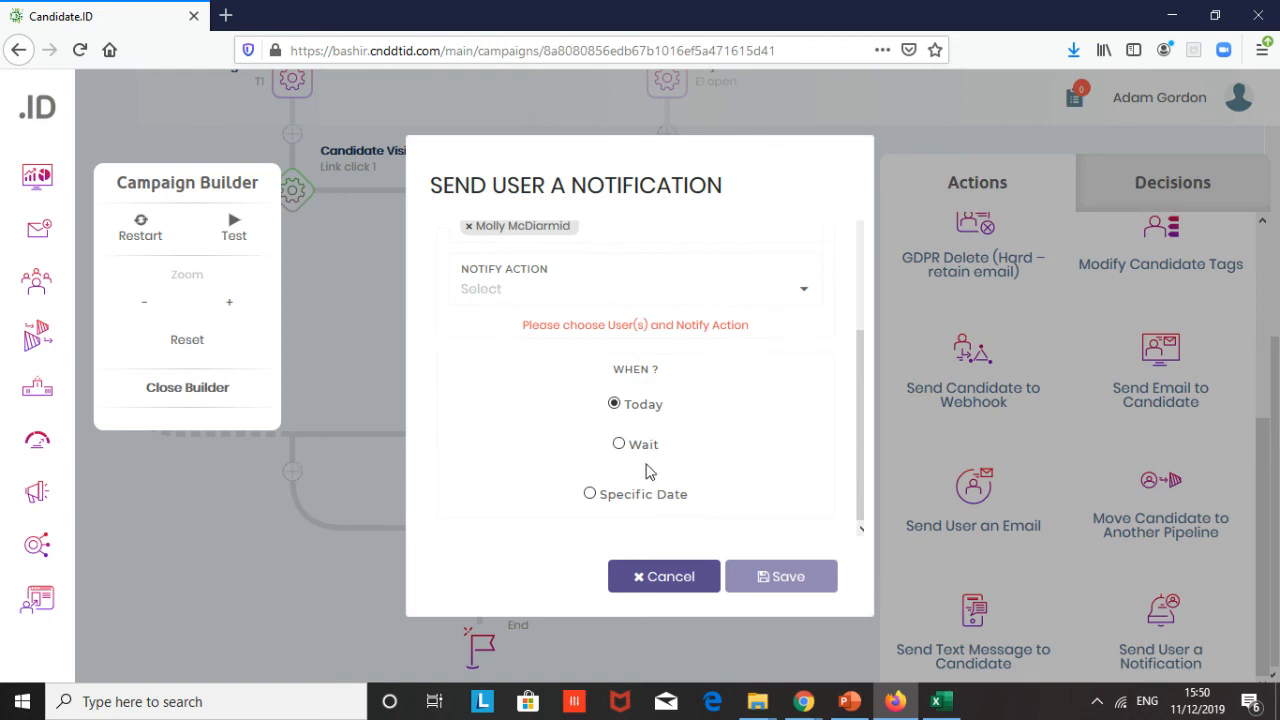
click(621, 443)
click(656, 476)
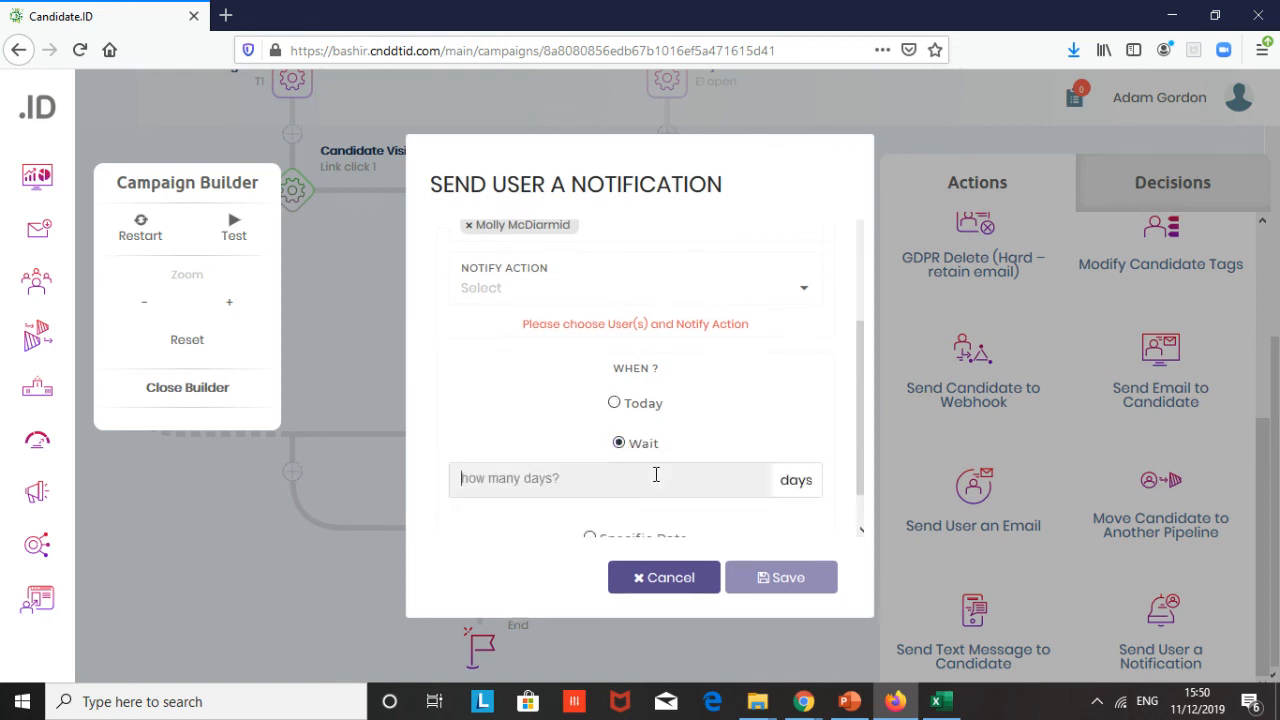
text(1)
click(786, 578)
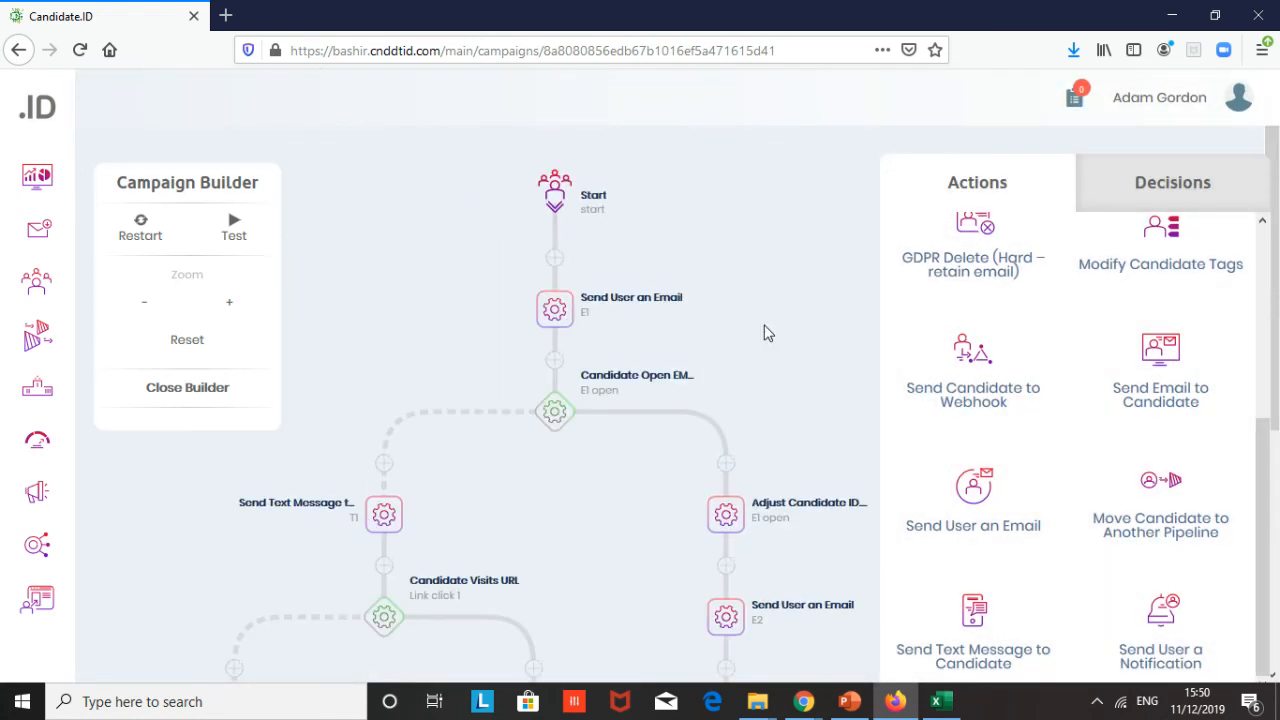
scroll(765, 333, down, 4)
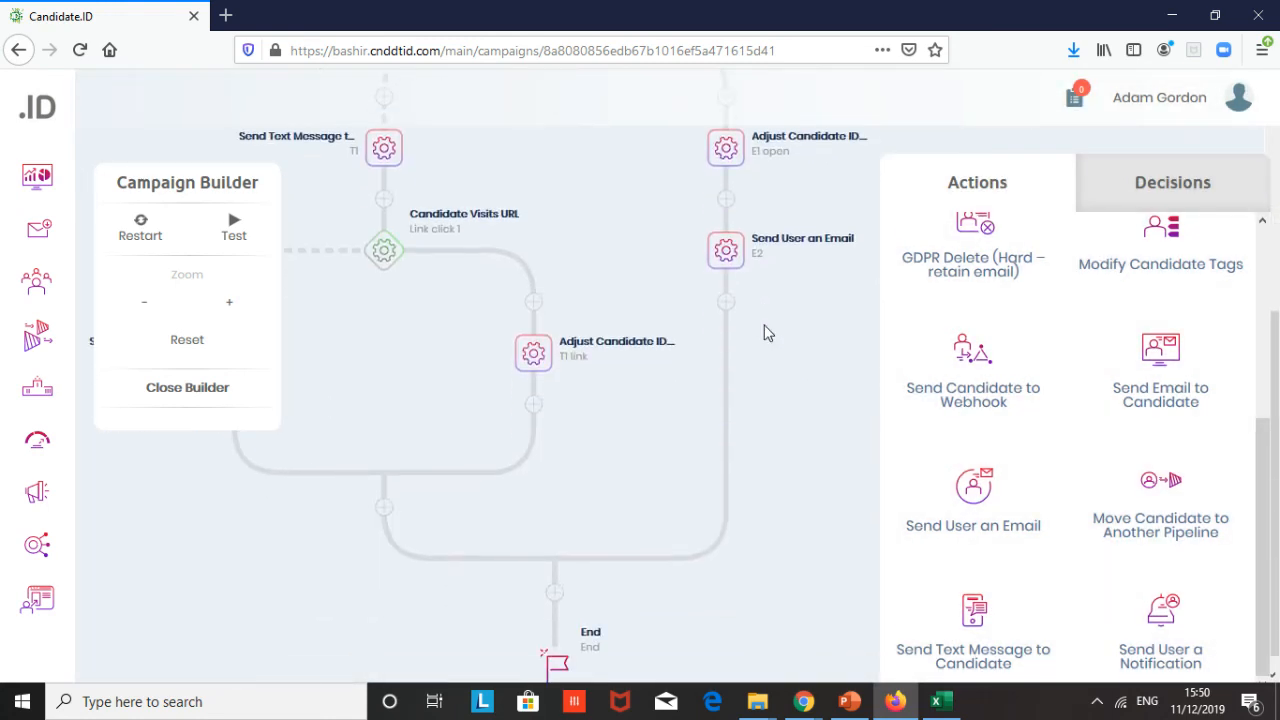
scroll(765, 333, up, 2)
scroll(765, 333, down, 2)
scroll(765, 333, up, 4)
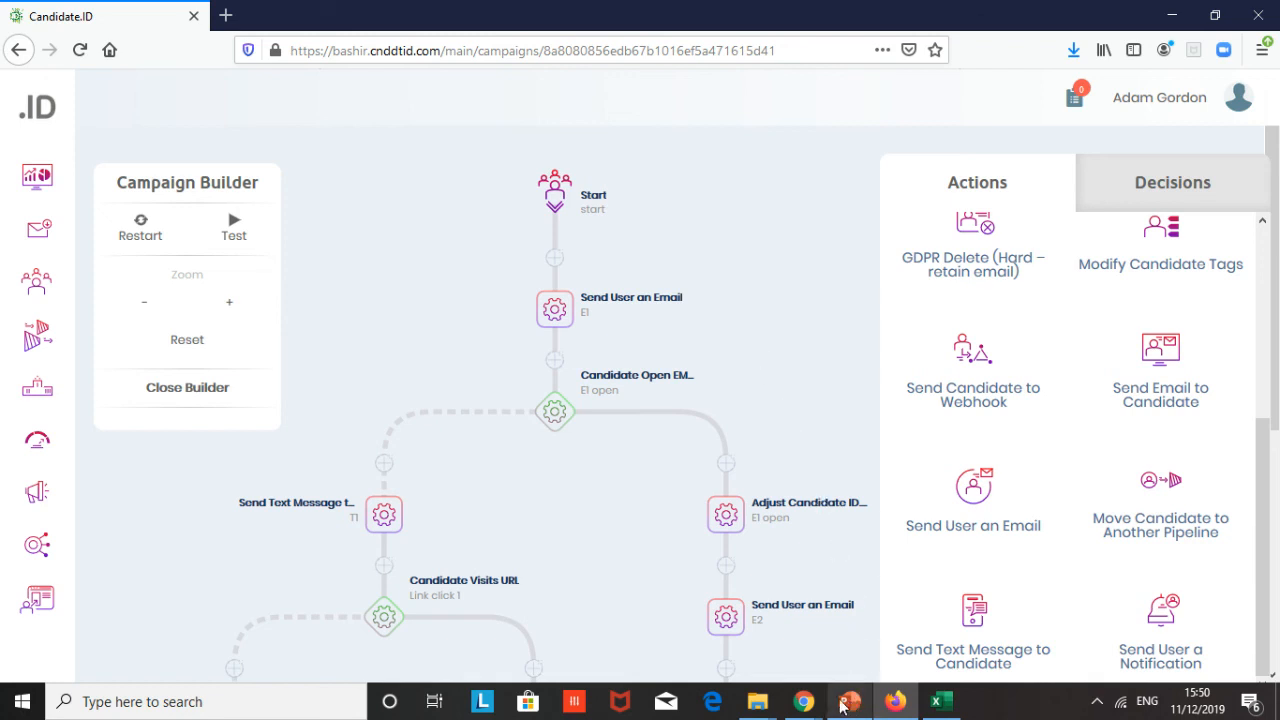
mouse_move(806, 704)
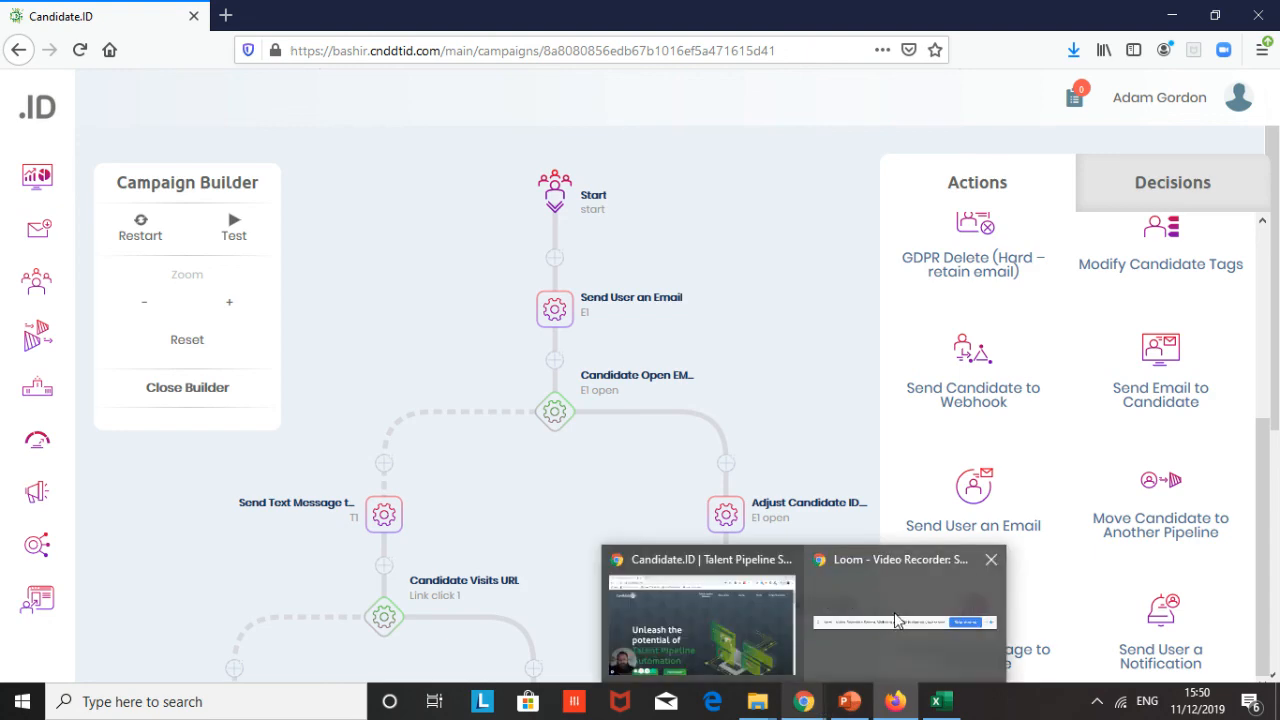